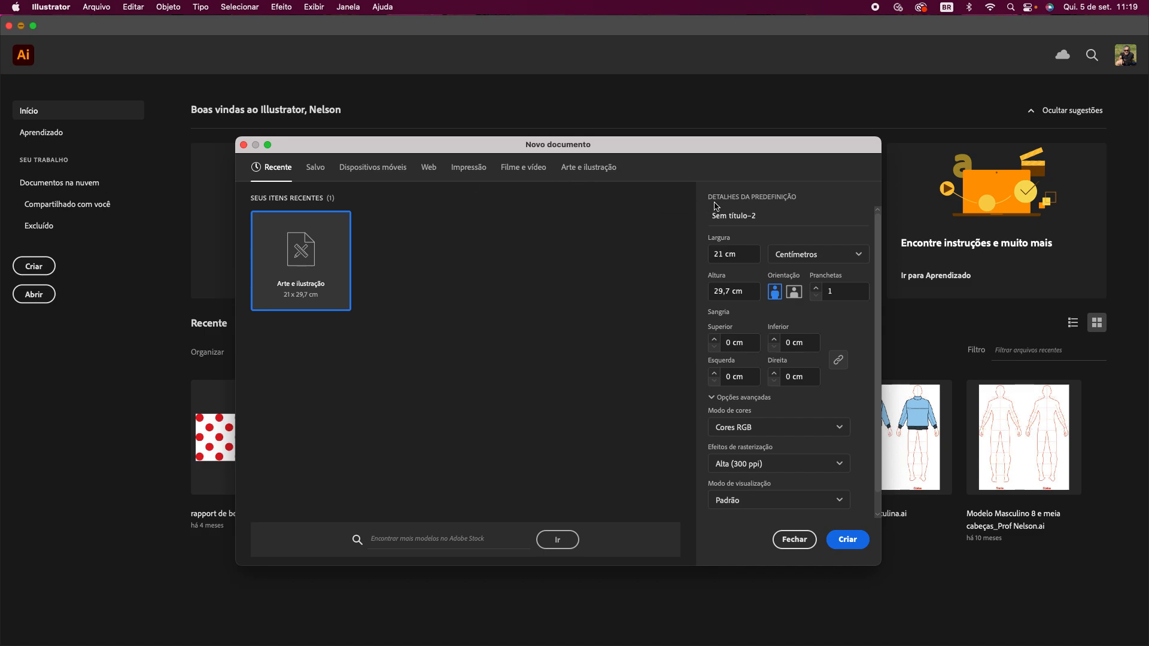
- Choose the Arte e ilustração presets for the new document and name it "Pagina A4"
click(586, 171)
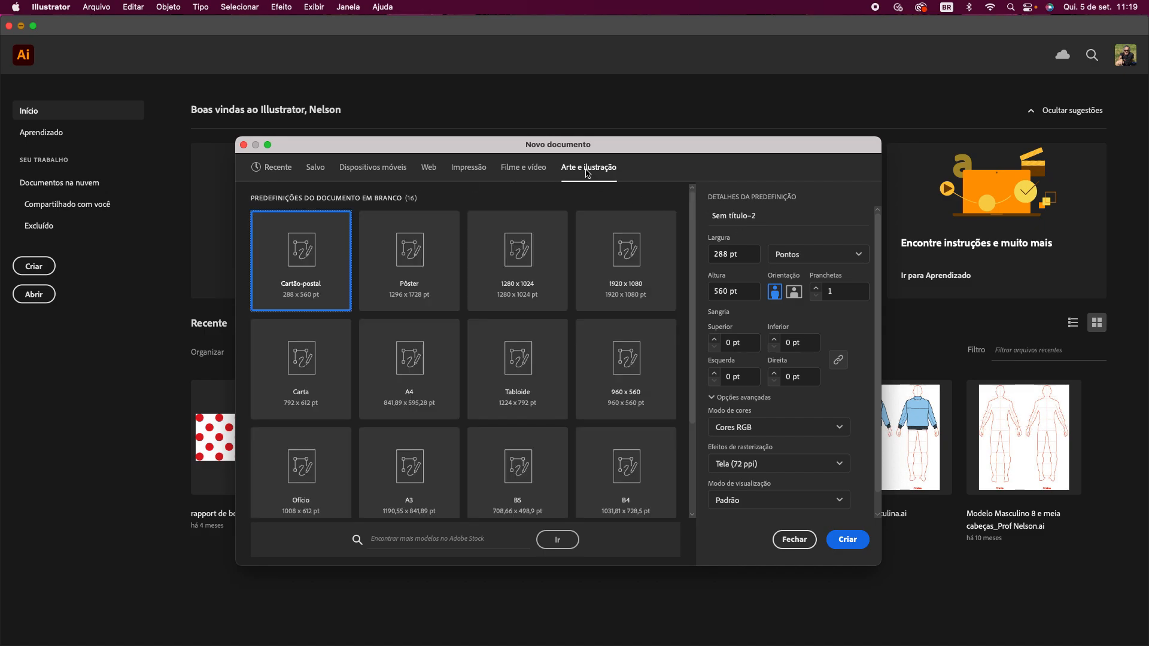
click(744, 217)
drag(756, 217, 709, 217)
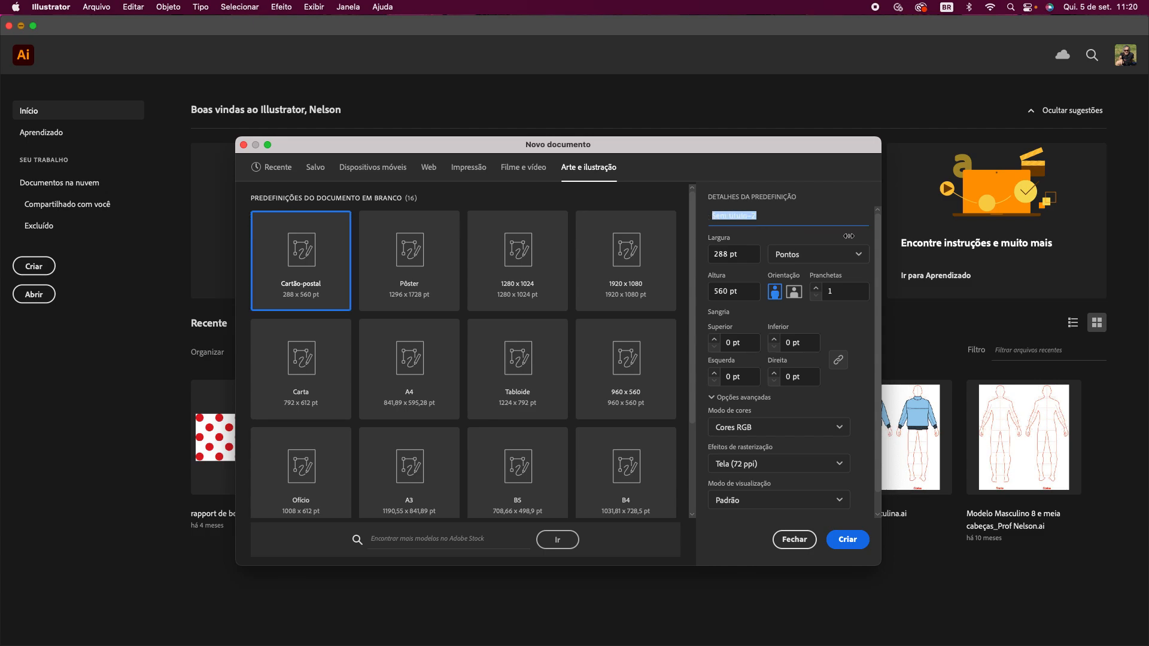
text(Pagina A4)
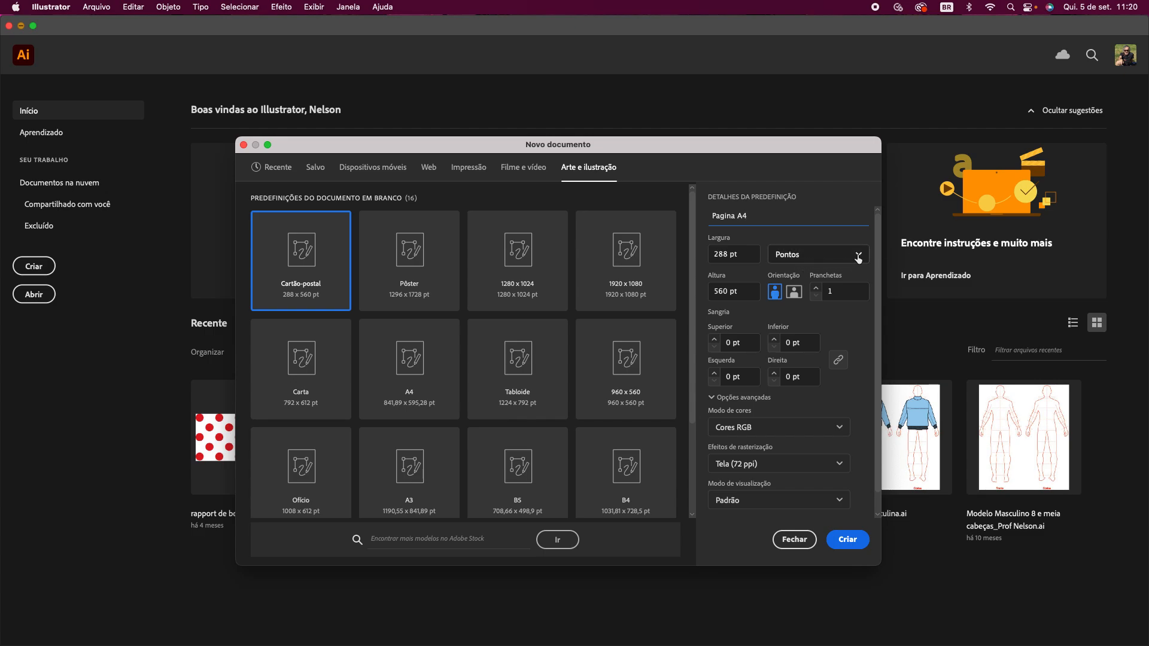
- Set the new document's units to Centímetros, its width to 21 cm and its height to 29,7 cm
click(859, 257)
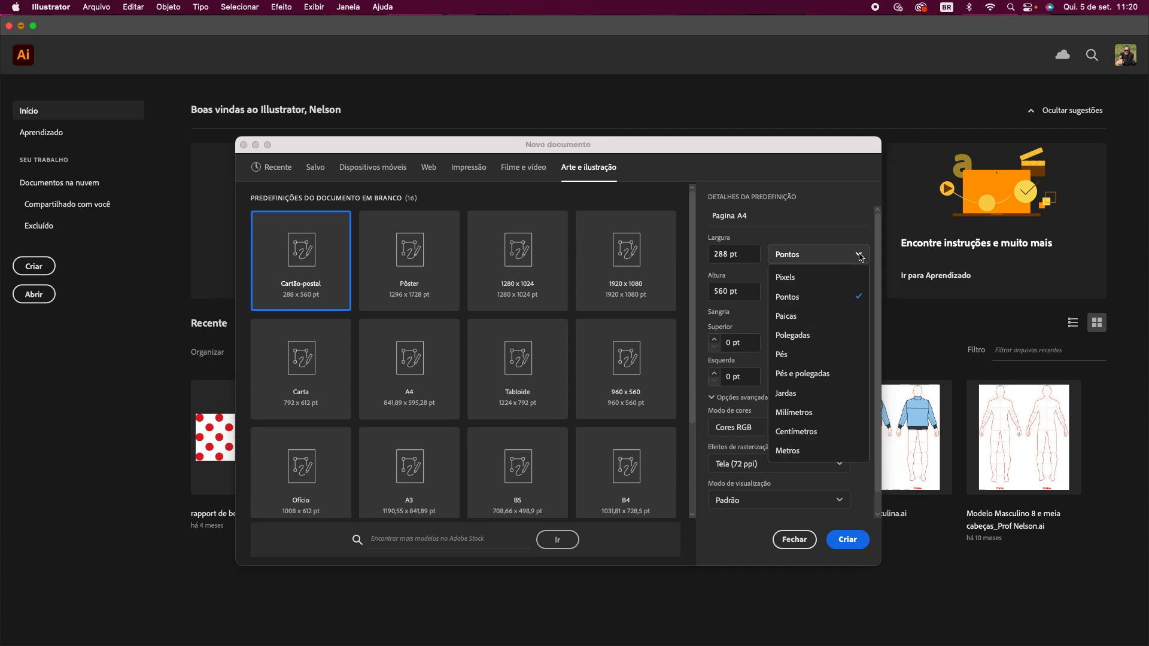
click(820, 432)
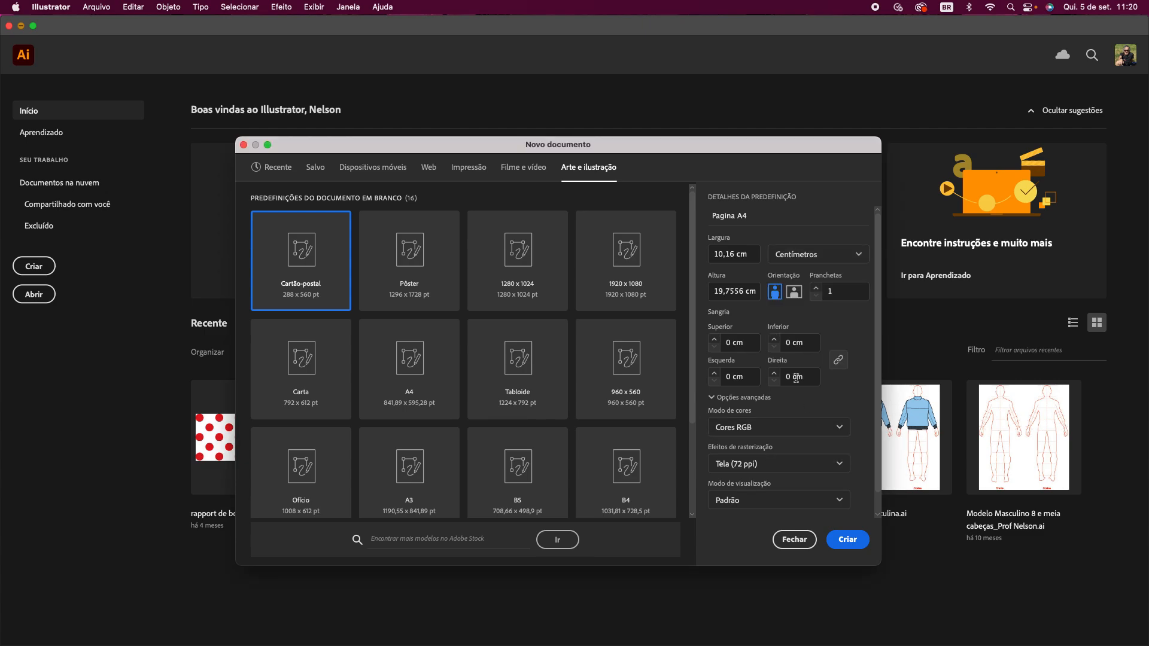
click(753, 254)
drag(753, 253, 687, 264)
text(21)
drag(756, 292, 708, 294)
text(2)
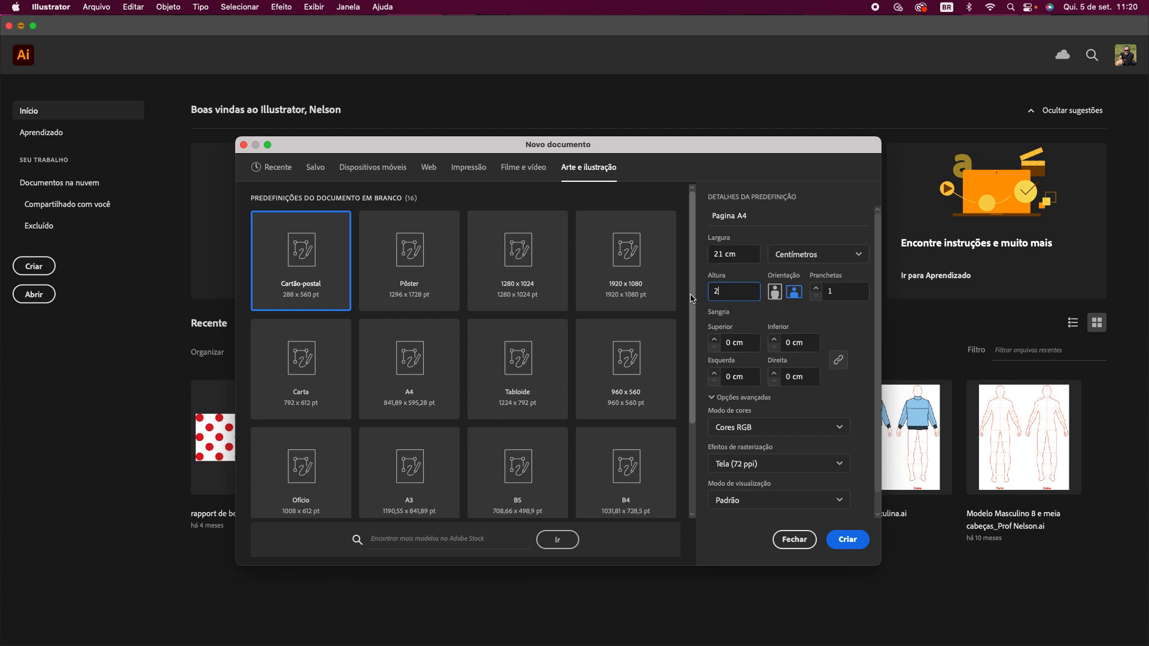
text(9,7)
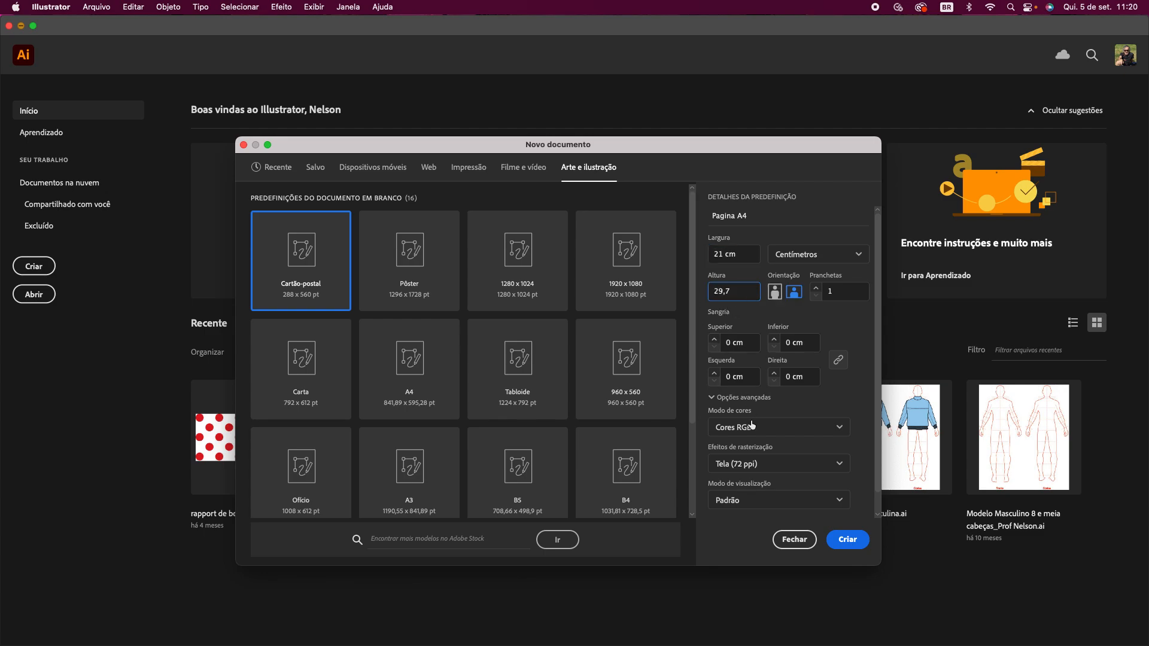
- Set the raster effects to Alta (300 ppi) and create the document
click(839, 466)
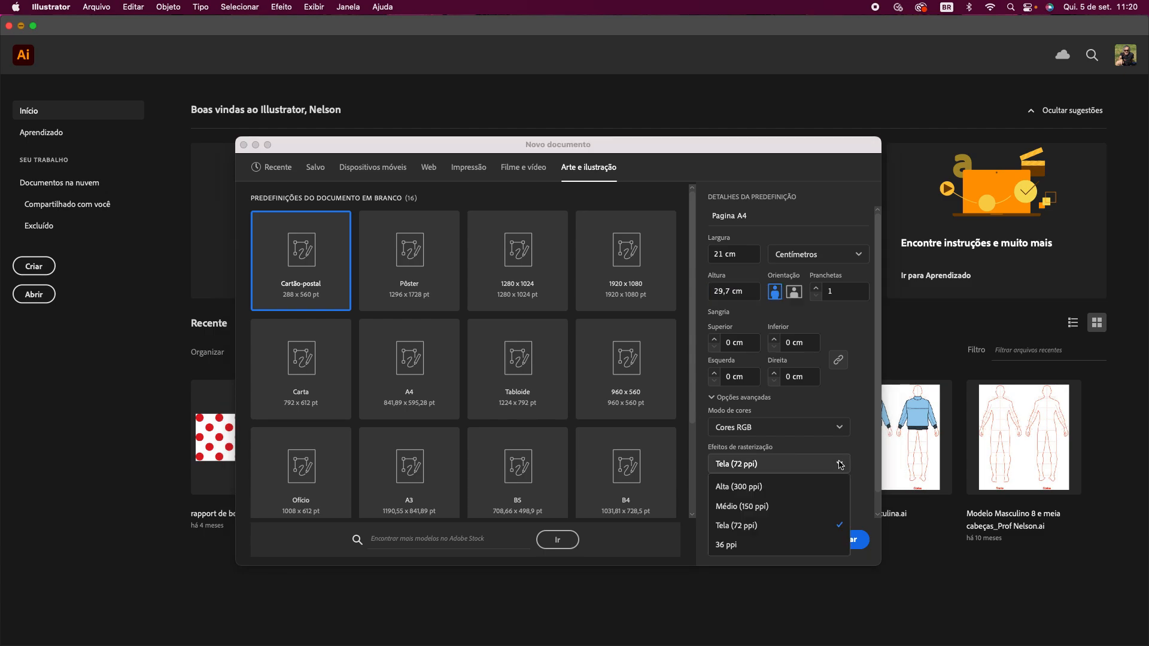
click(748, 489)
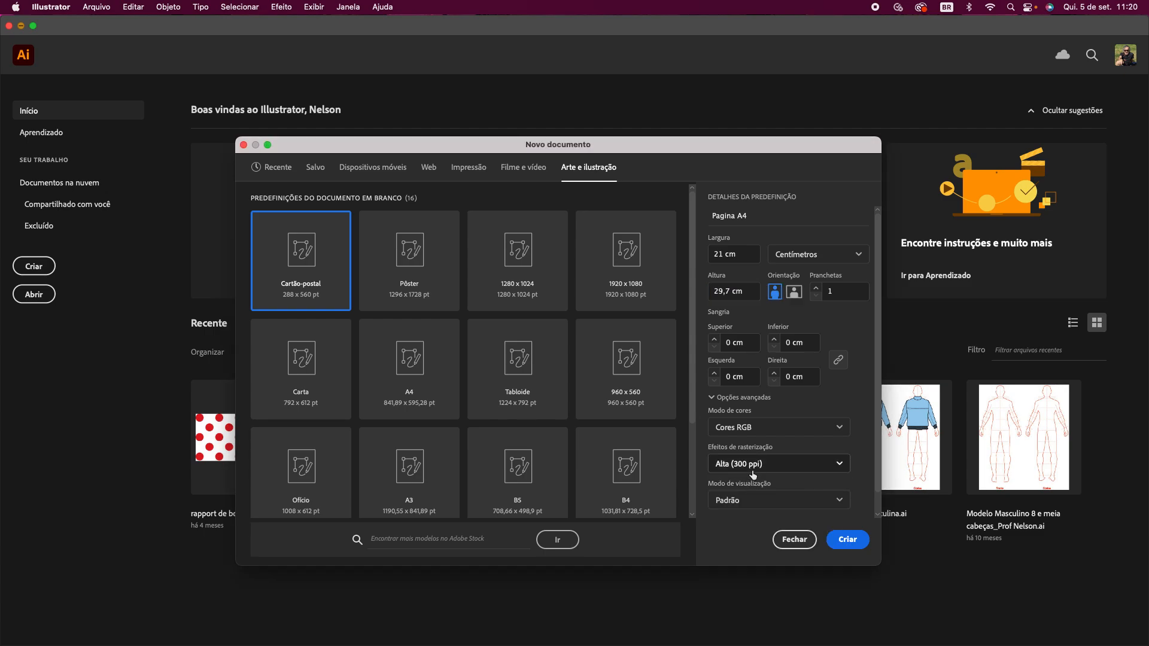
click(847, 542)
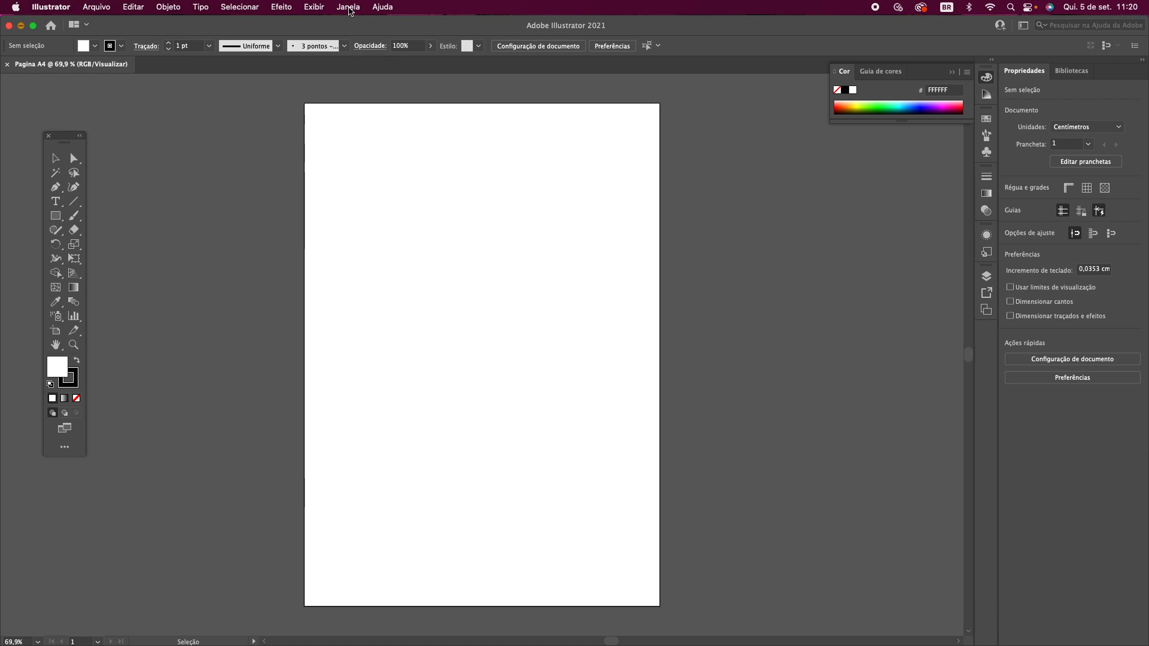
- Reset the Clássicos essenciais workspace to its default layout
click(348, 7)
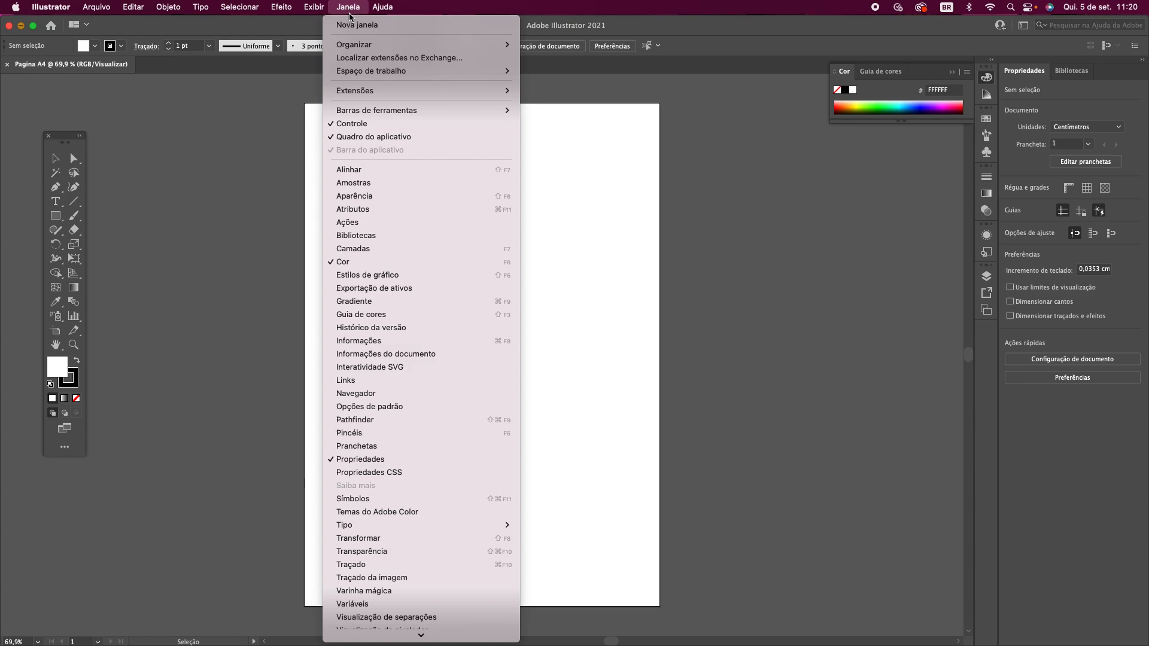
mouse_move(356, 75)
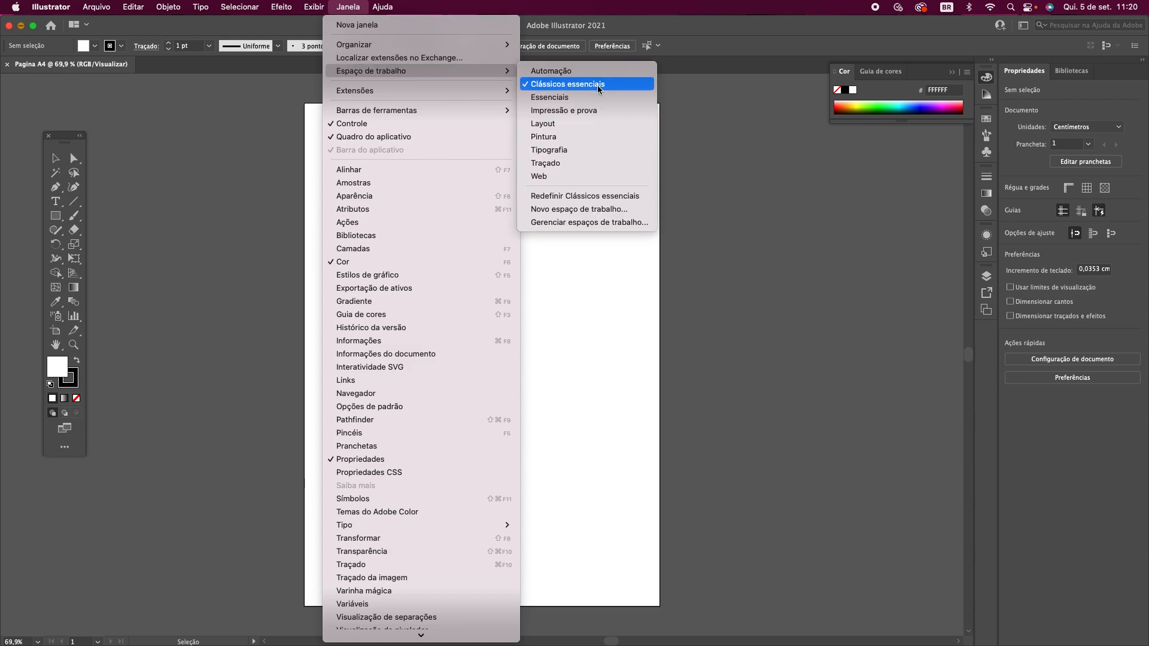
click(579, 196)
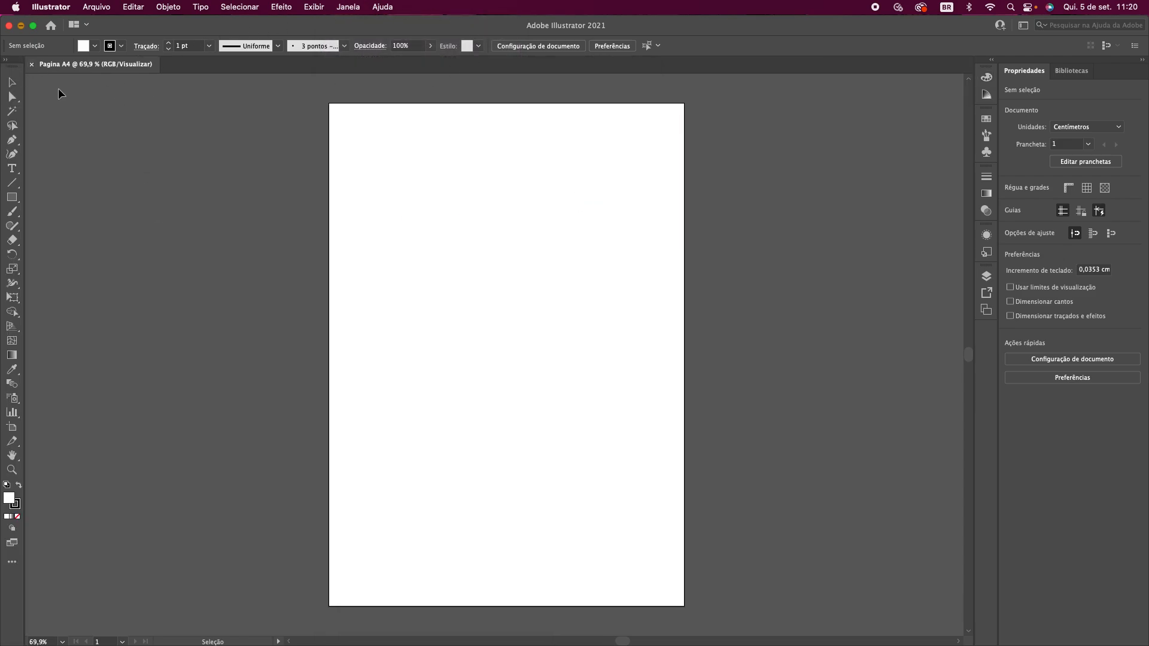
- Undock the drawing tools as a floating two-column palette and place it beside the artboard's left edge
drag(16, 65, 537, 194)
click(221, 107)
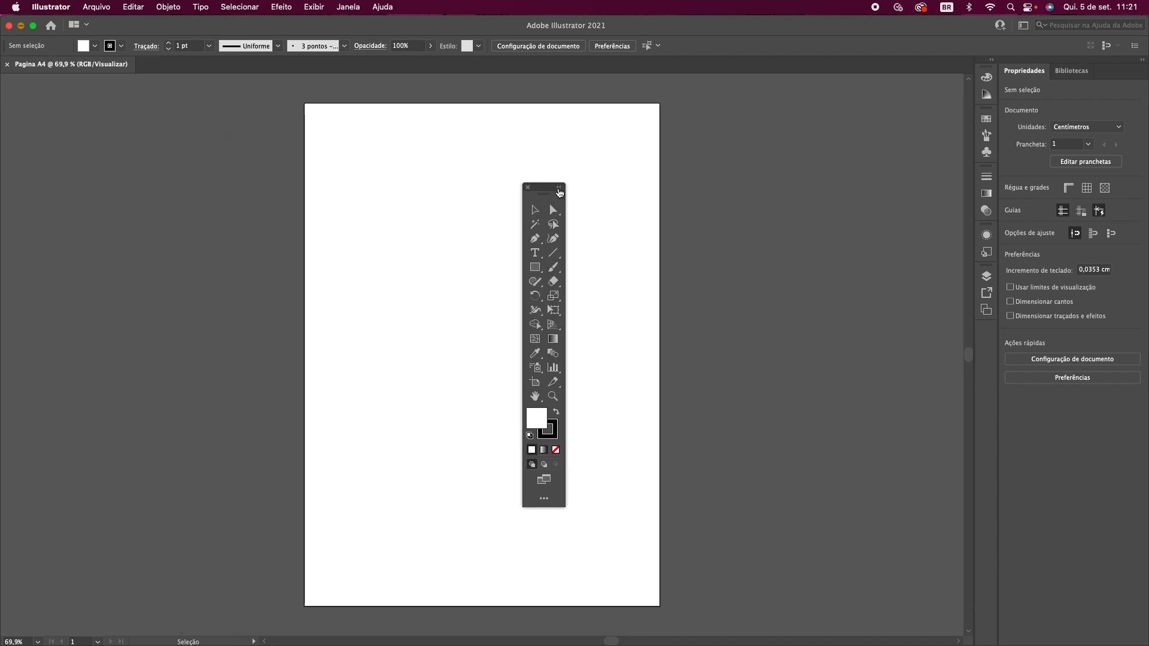
click(559, 189)
click(539, 187)
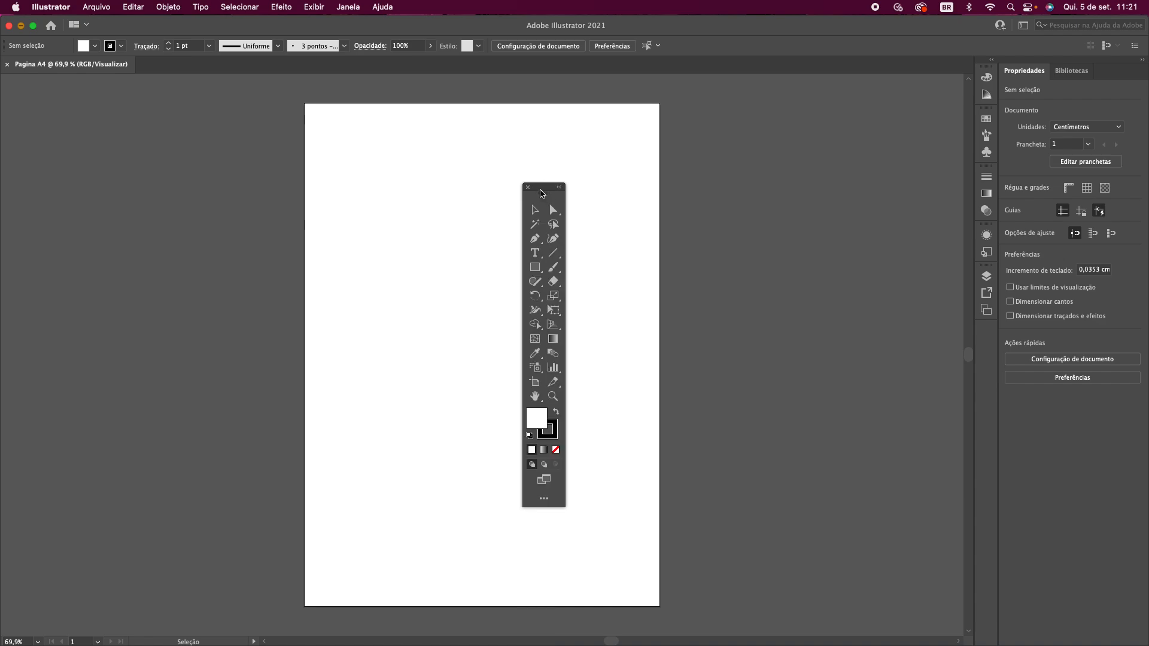
drag(546, 193, 190, 184)
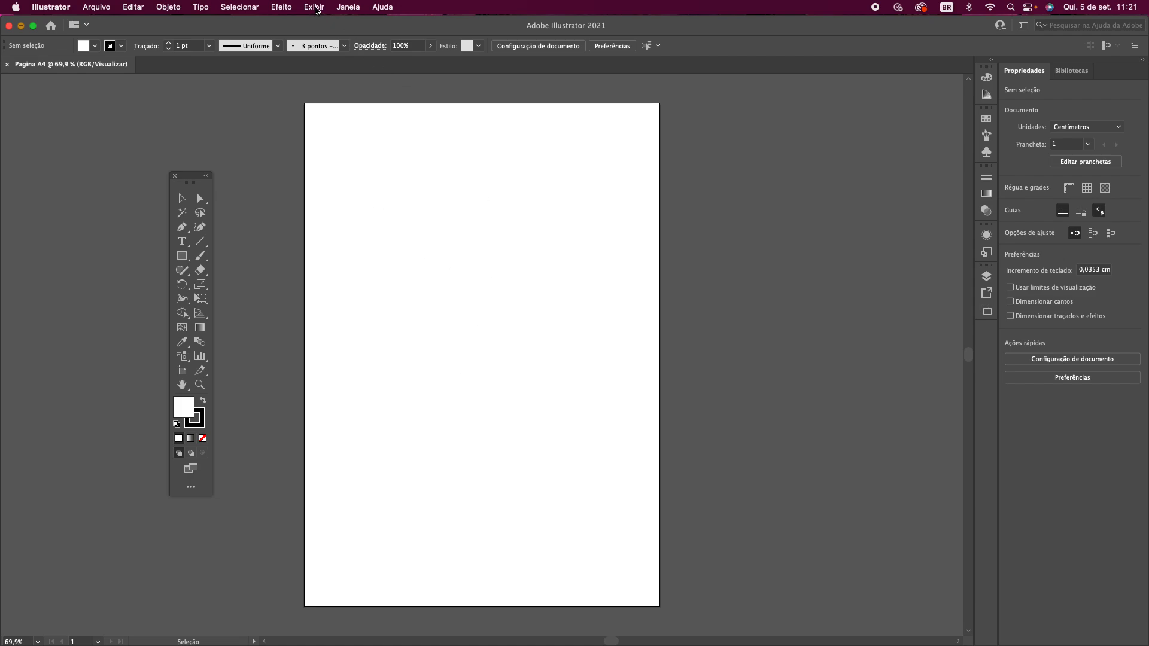
- Show the document rulers and shift the floating tools palette slightly upward
click(314, 7)
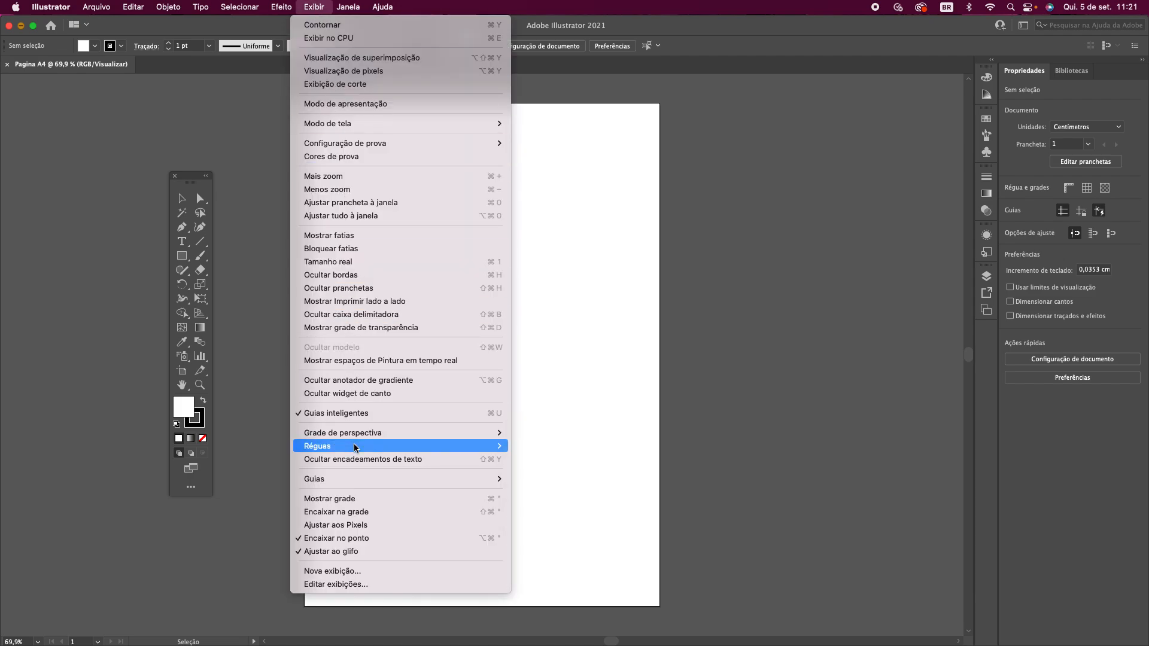
mouse_move(371, 433)
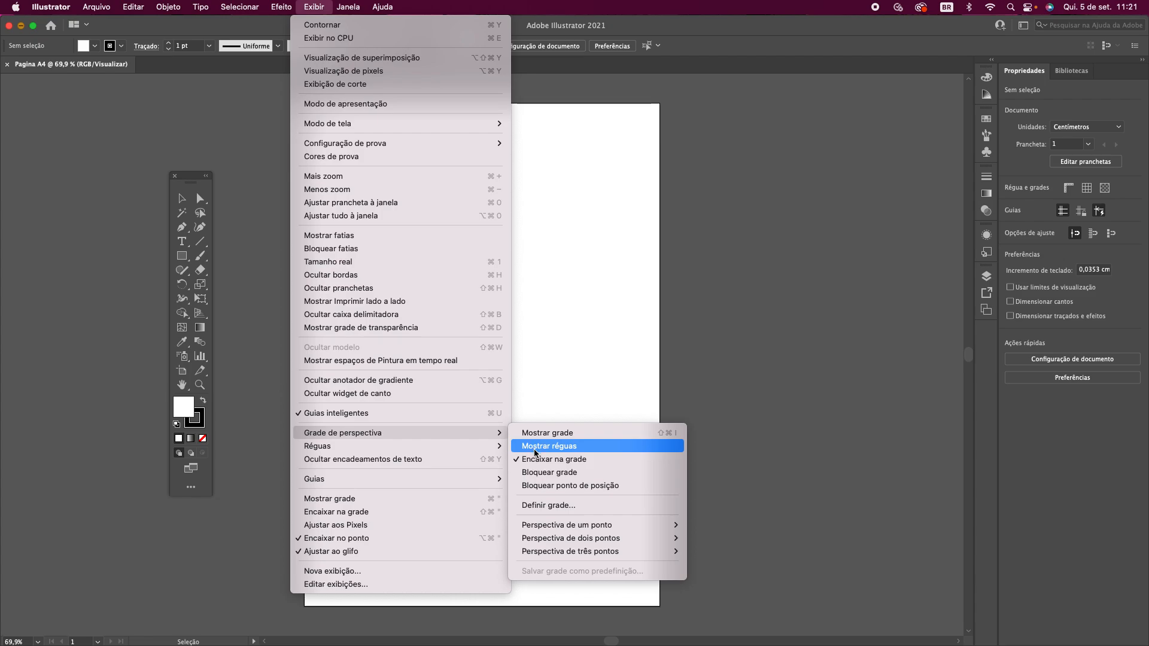
mouse_move(485, 447)
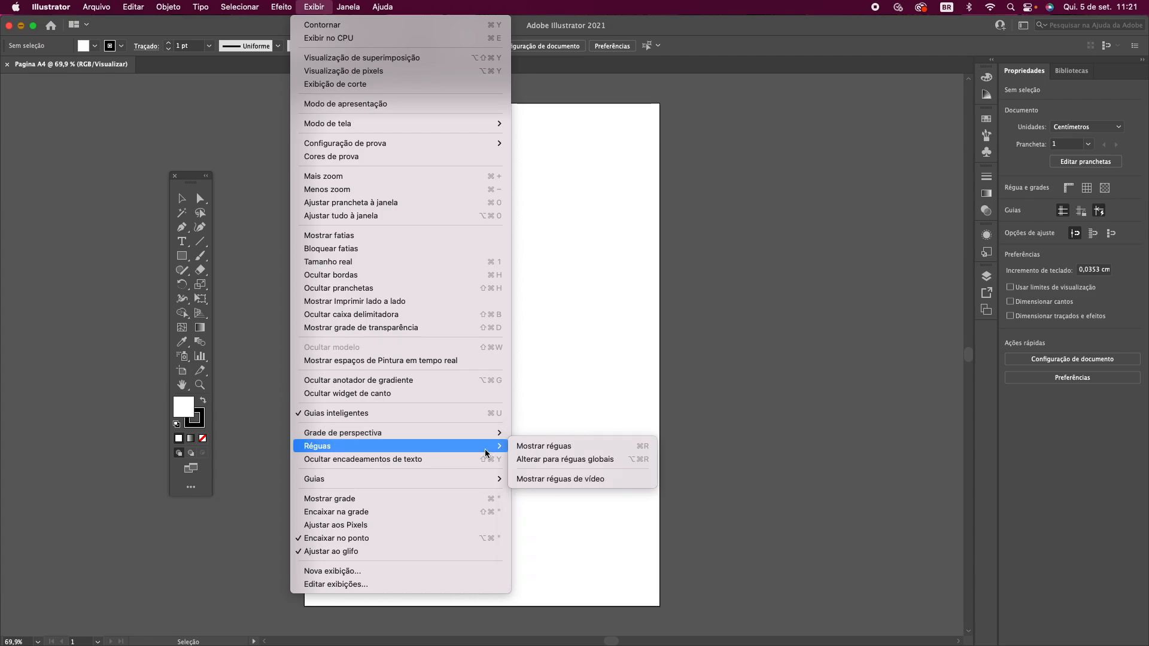
click(531, 449)
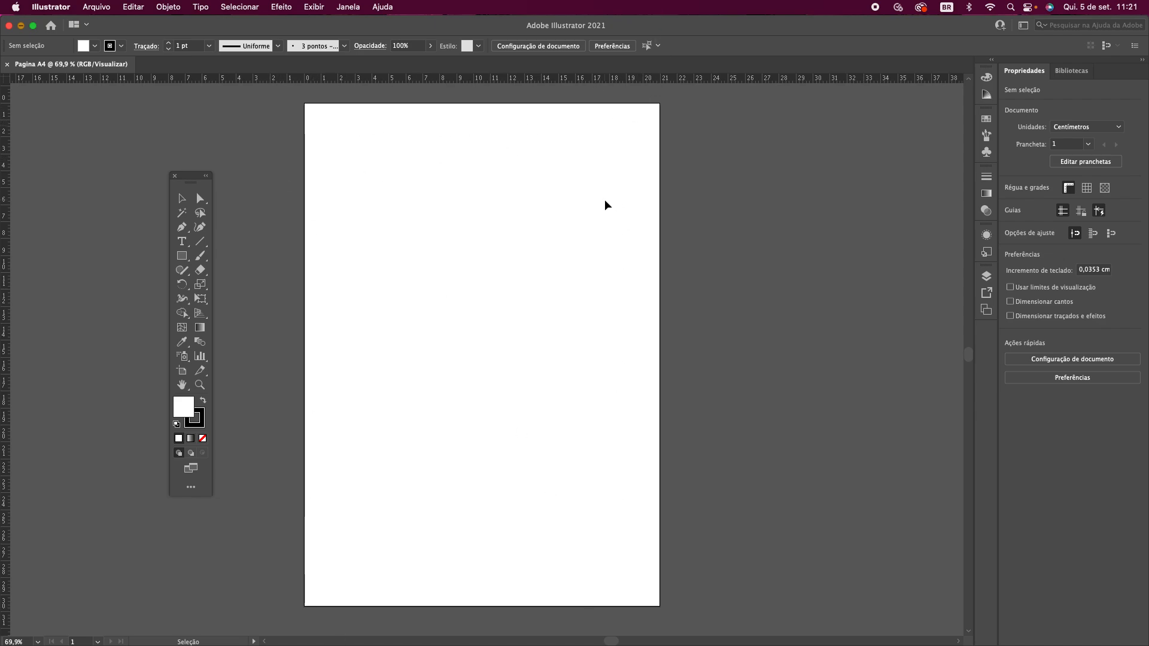
mouse_move(189, 179)
mouse_down()
mouse_move(214, 145)
mouse_move(209, 183)
mouse_move(196, 159)
mouse_up()
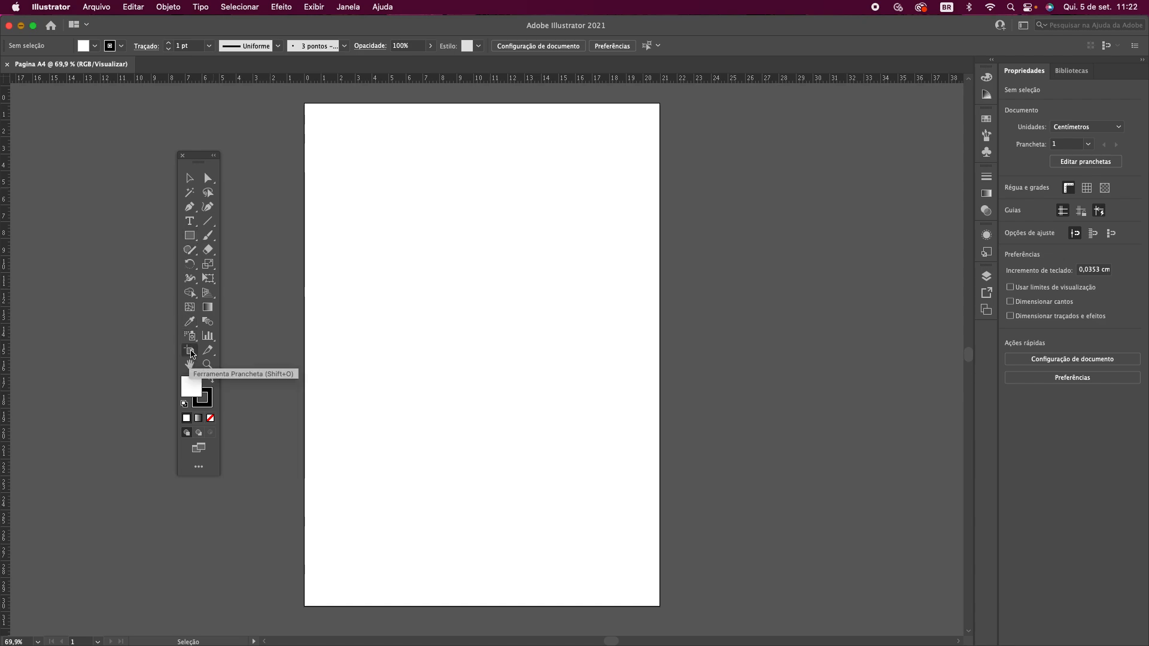
- Resize the artboard to A3 with a width of 29,7 cm and a height of 42 cm, and fit it in the window
click(190, 351)
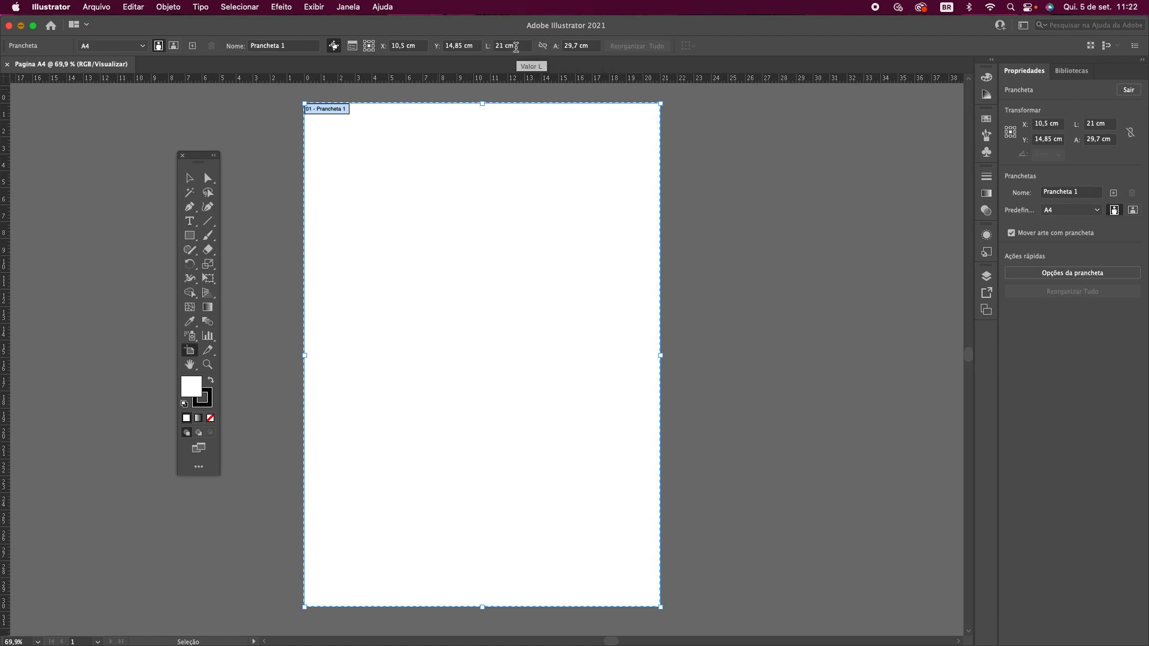
drag(520, 47, 494, 49)
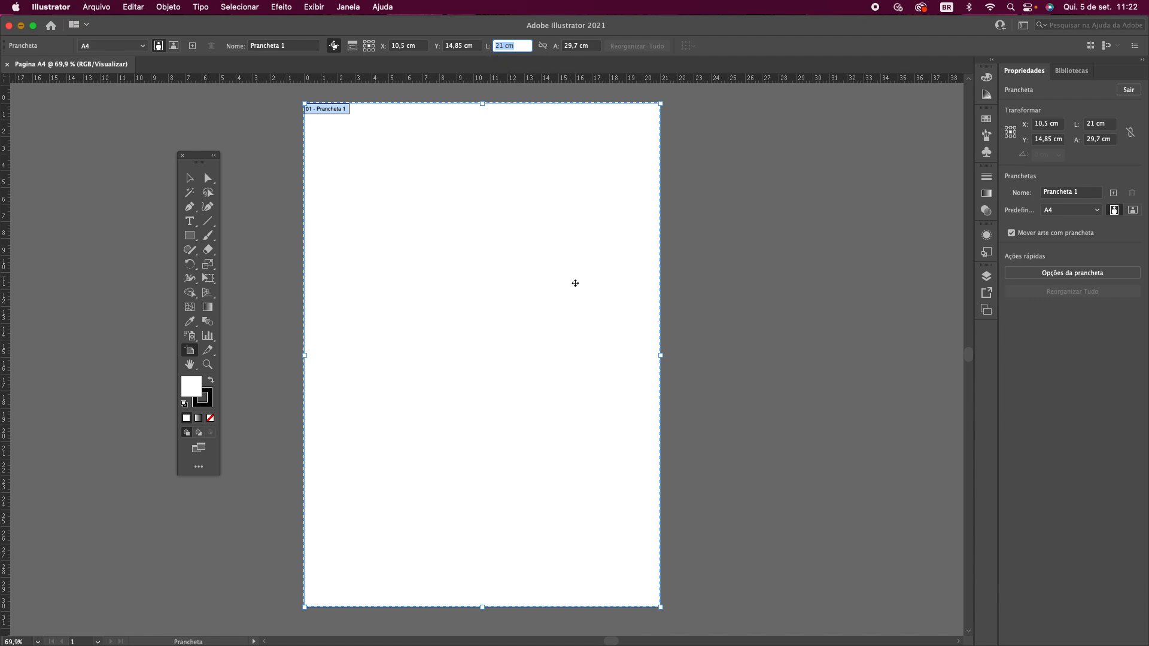
text(29,7)
click(566, 48)
text(4)
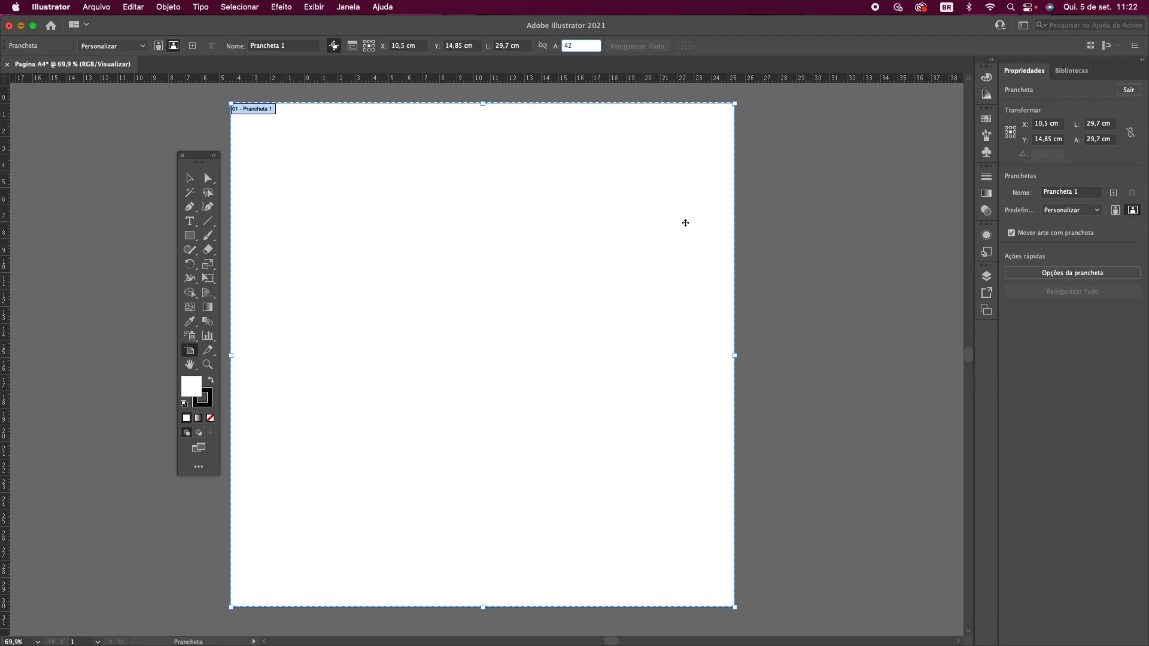
key(Return)
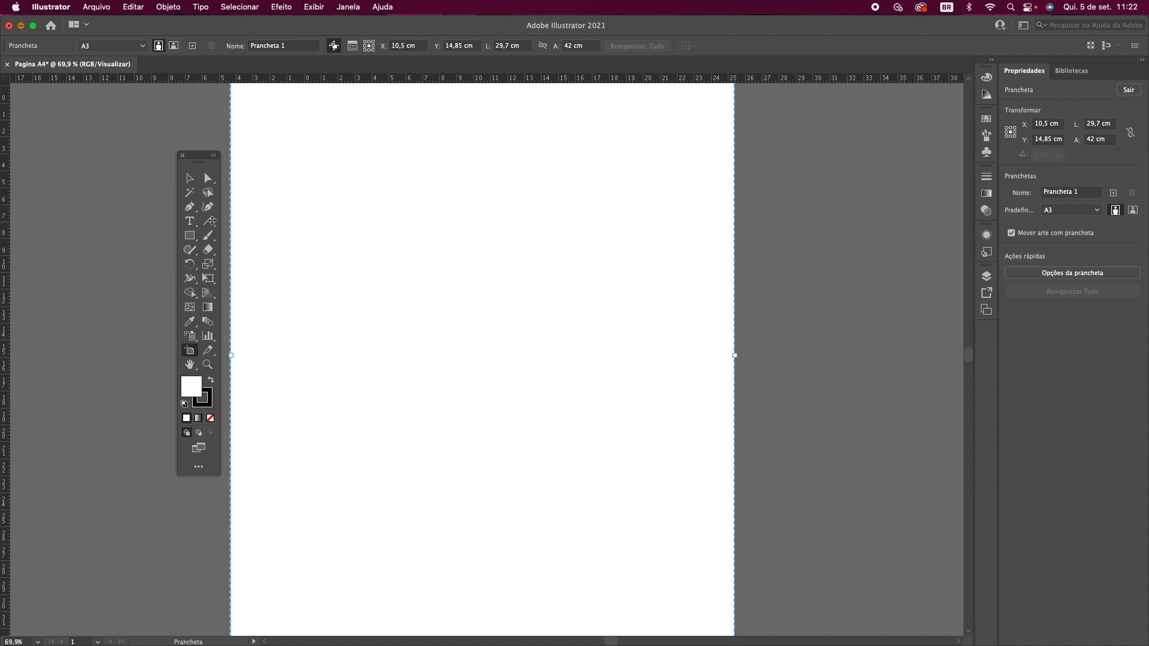
click(189, 178)
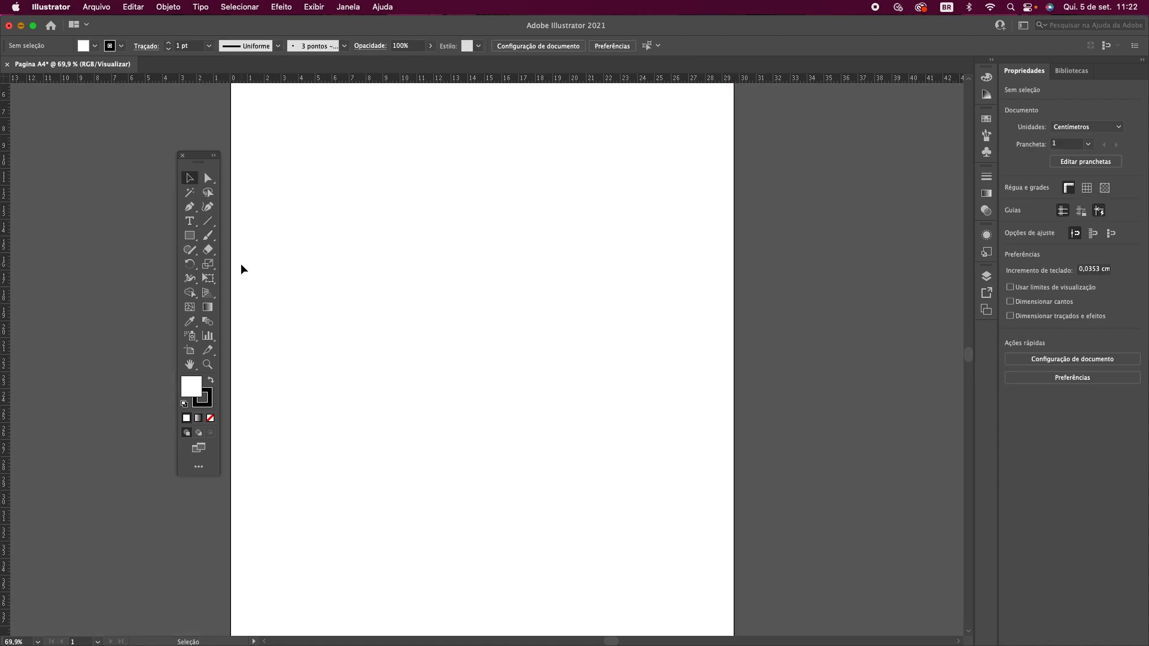
key(super+0)
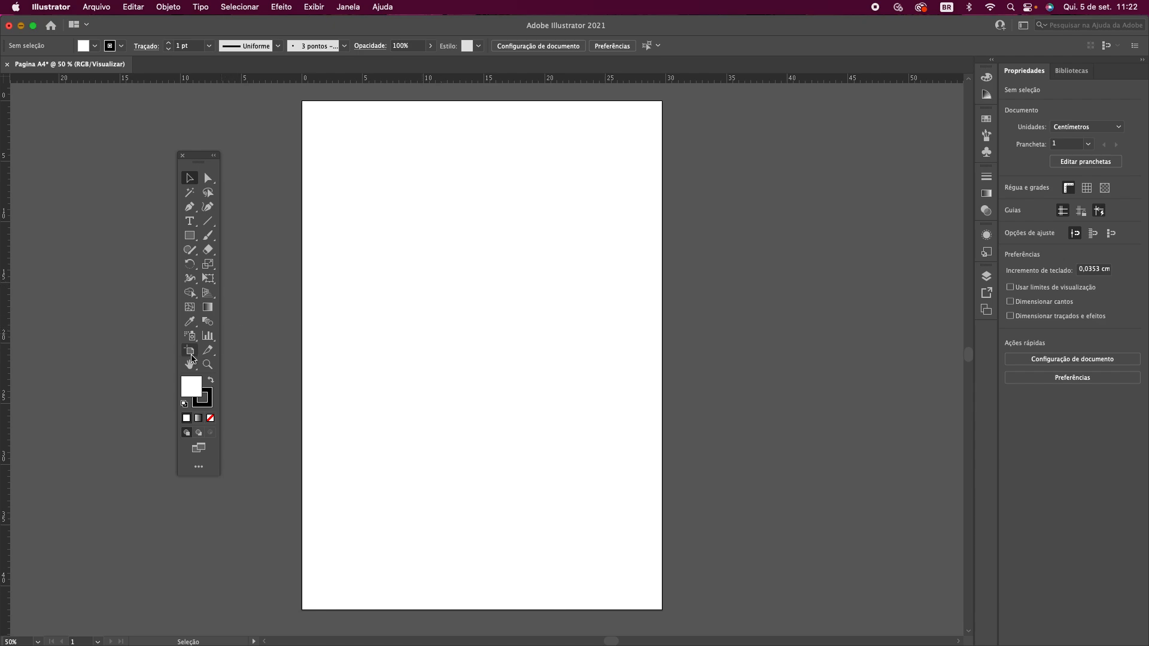
- Resize the artboard to A4 with a width of 21 cm and a height of 29,7 cm, and return to the Selection tool
click(192, 357)
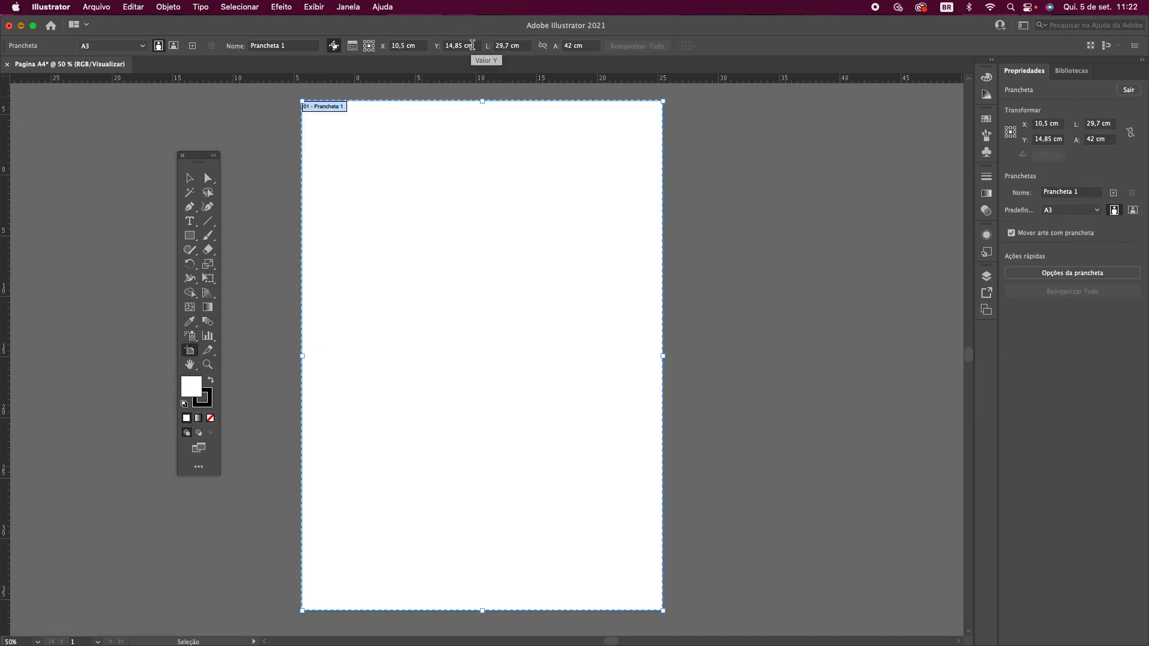
click(518, 46)
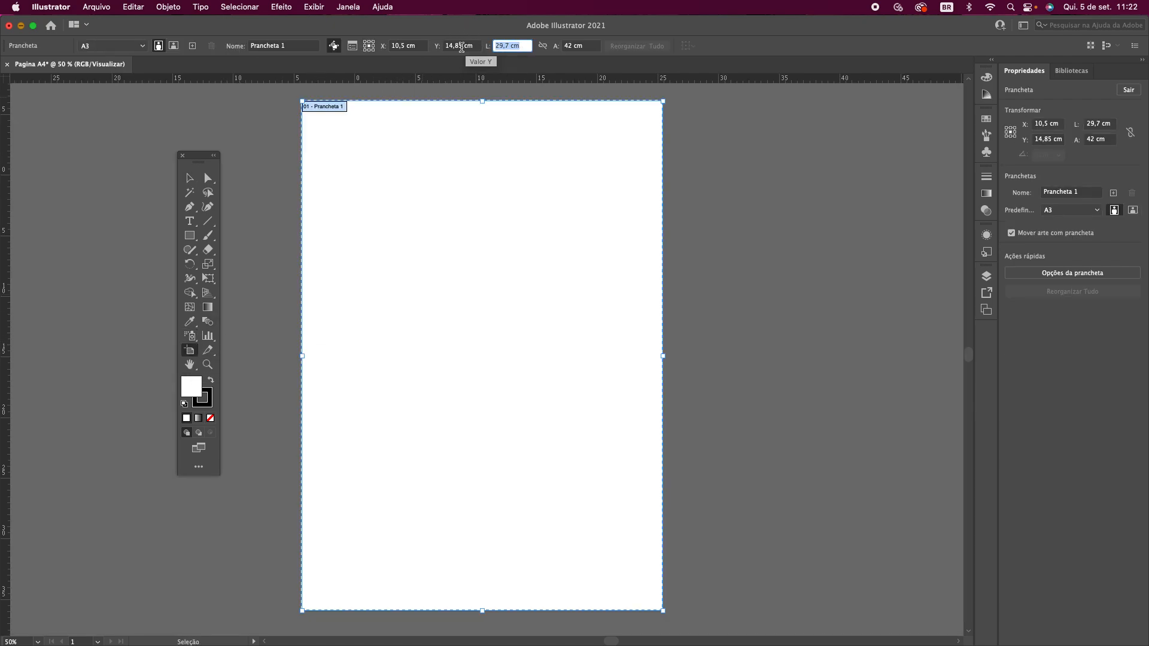
text(21)
key(Tab)
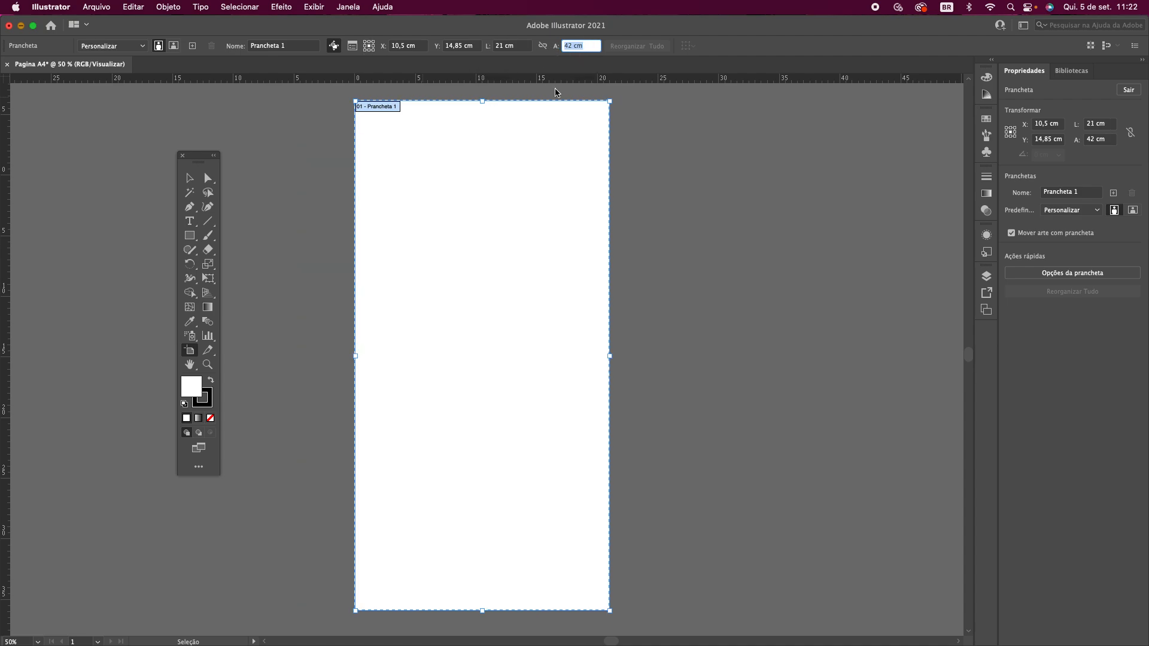
text(29,7)
key(Return)
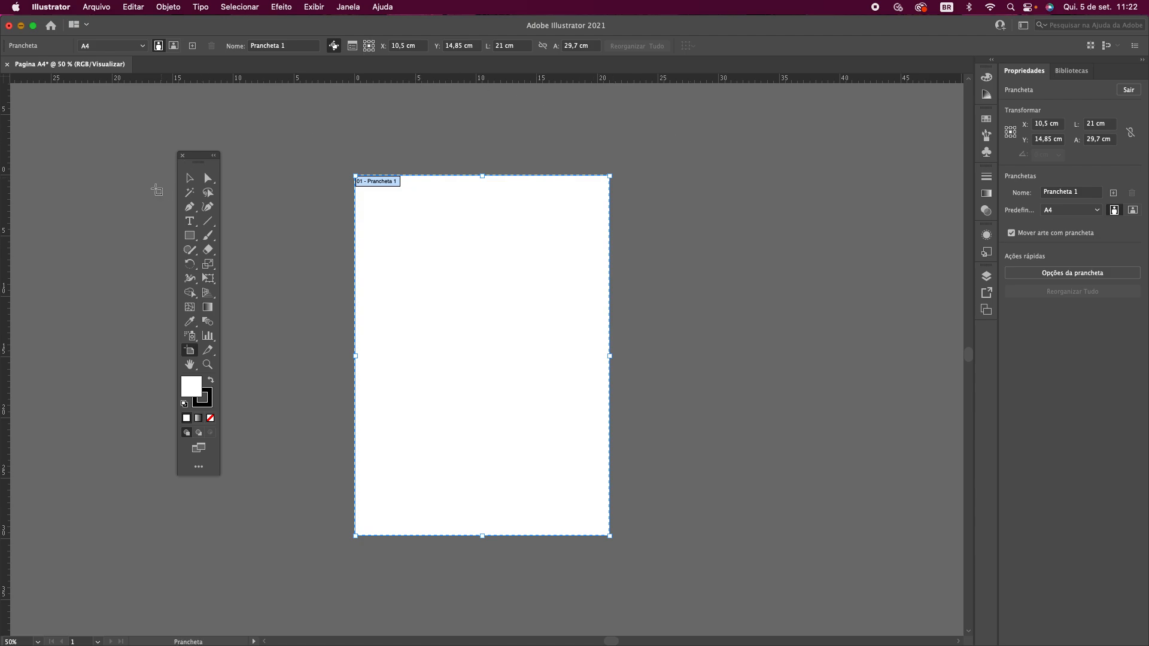
click(189, 177)
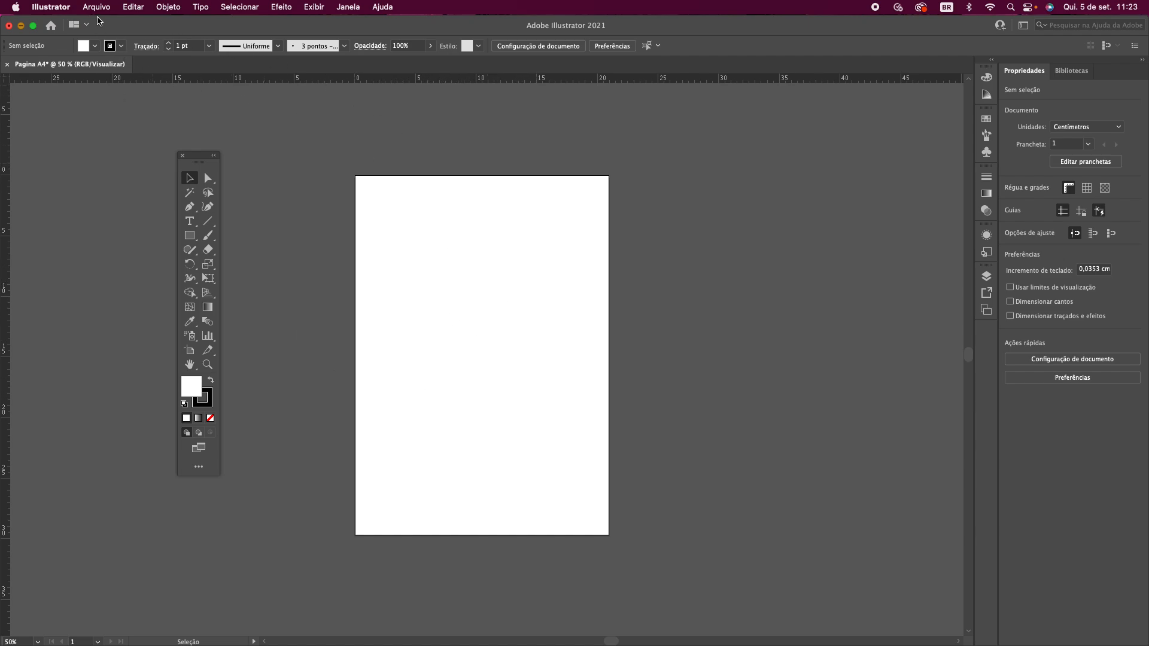
- Save the document as Pagina A4.ai in a new Mesa folder named Documentos AI, using the Illustrator 2020 version
click(96, 6)
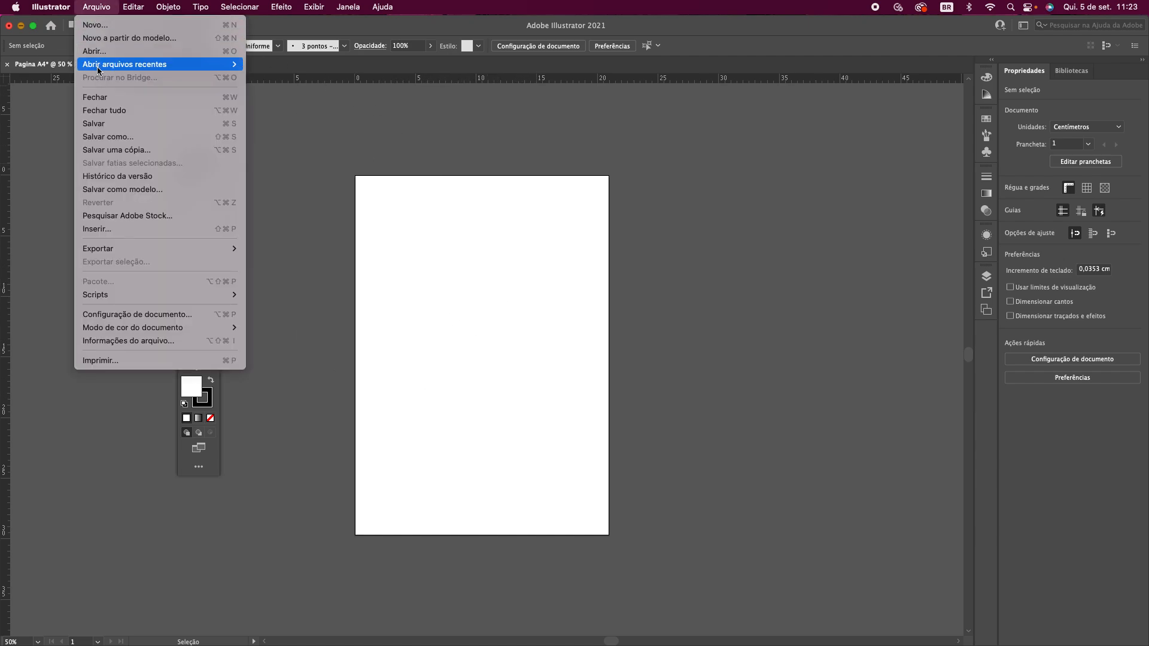
click(99, 141)
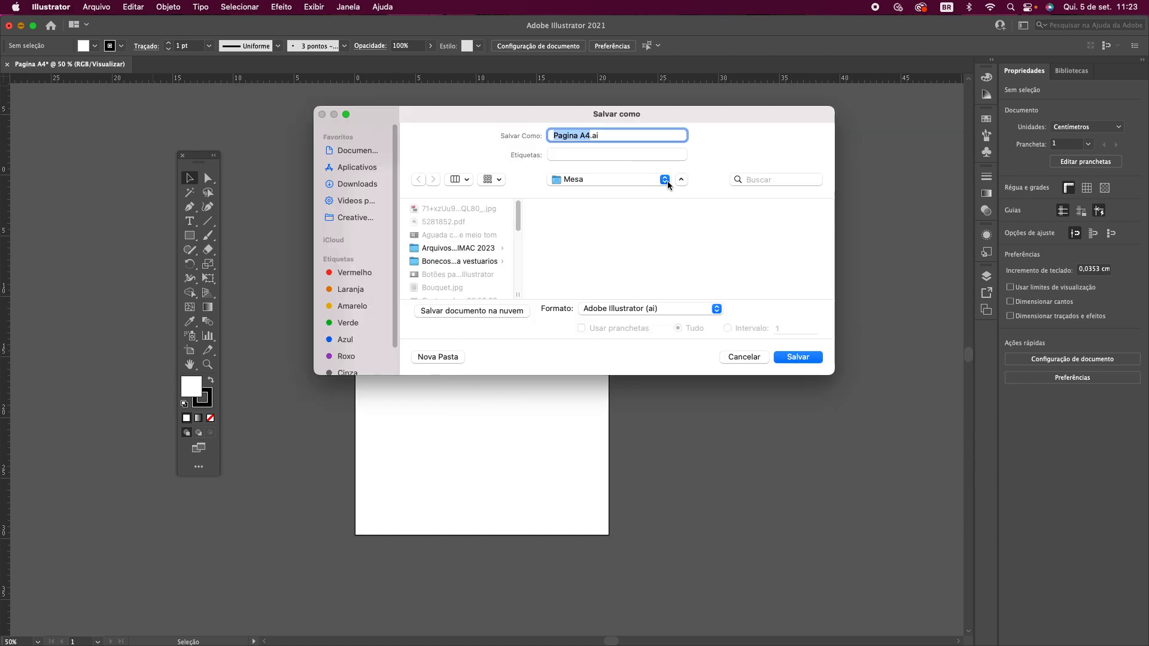
click(666, 181)
click(595, 184)
click(448, 361)
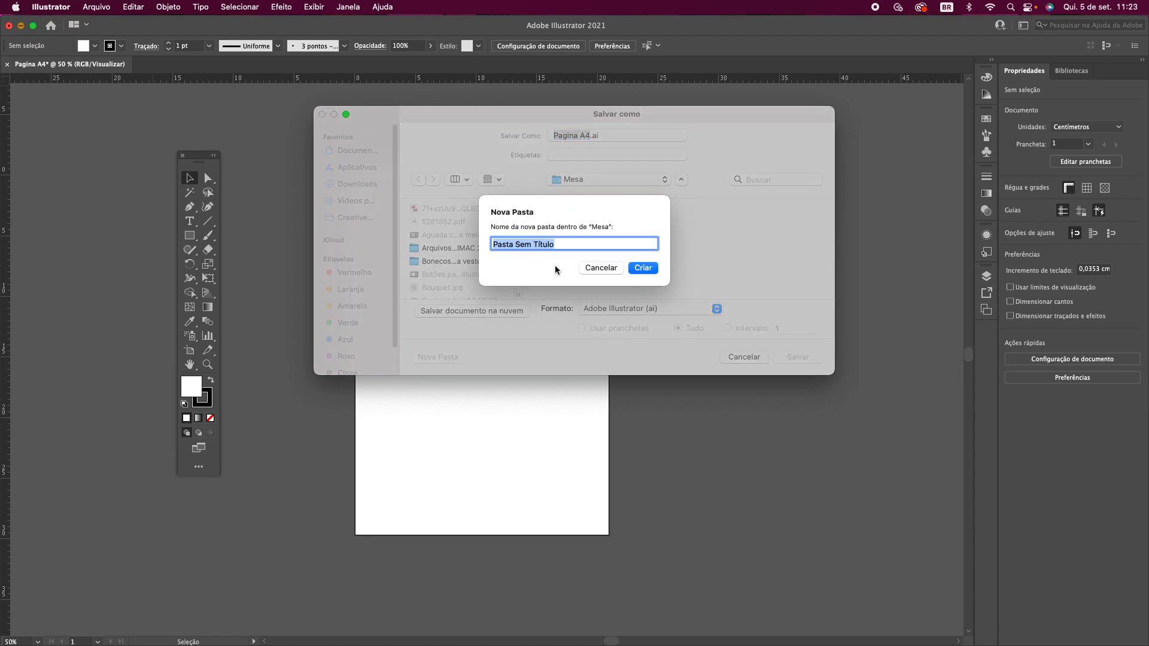
text(Documentos AI)
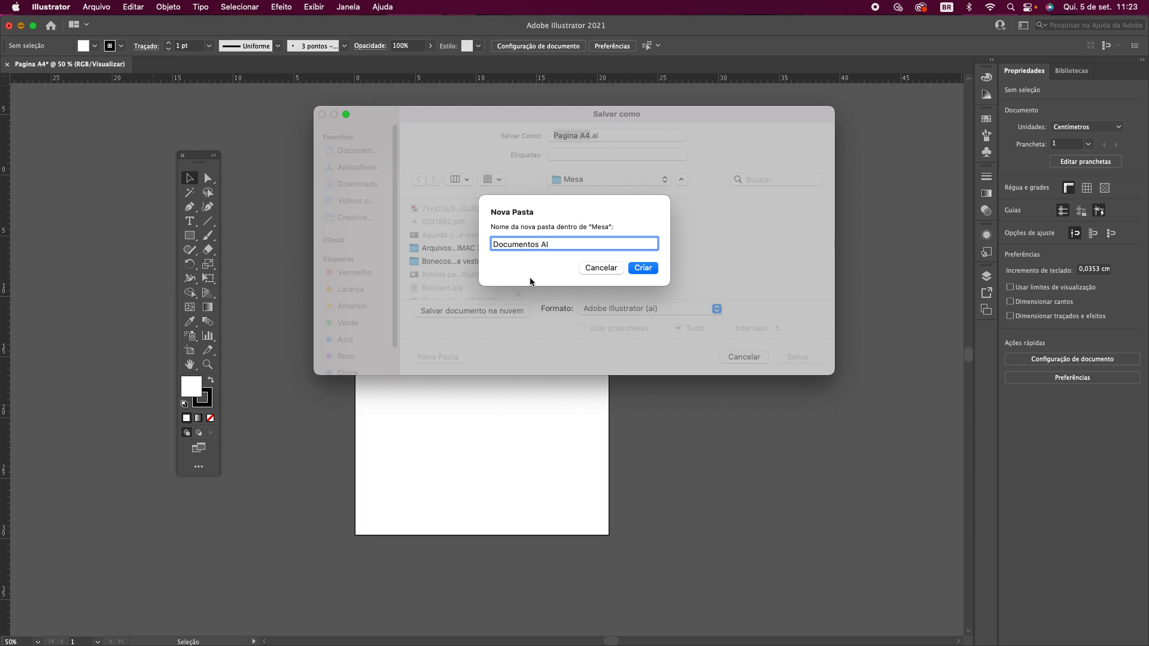
click(643, 269)
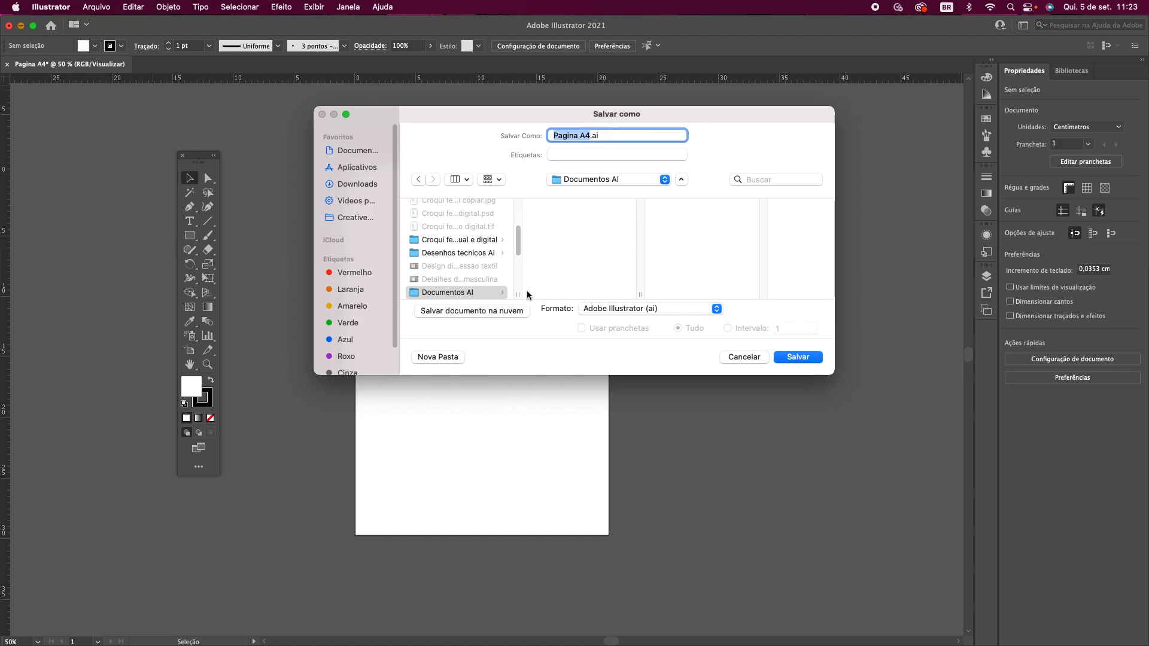
click(795, 359)
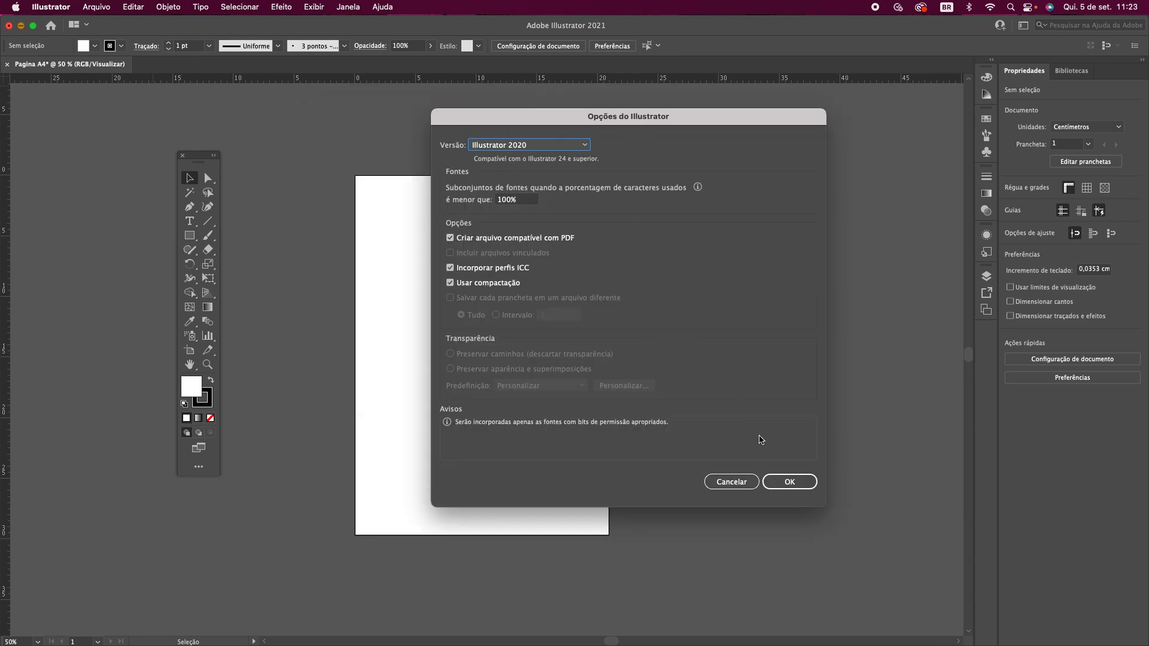
click(777, 484)
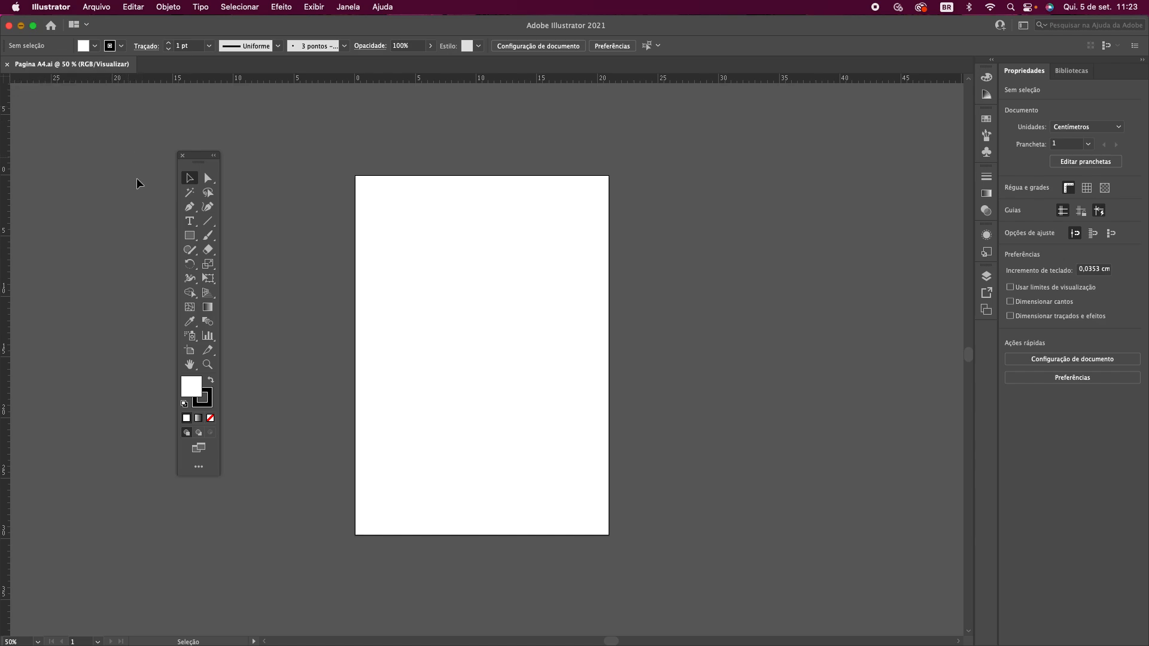
- Place the floating tools palette closer to the artboard and set the fill color to turquoise green 20E0B2
drag(206, 155, 281, 171)
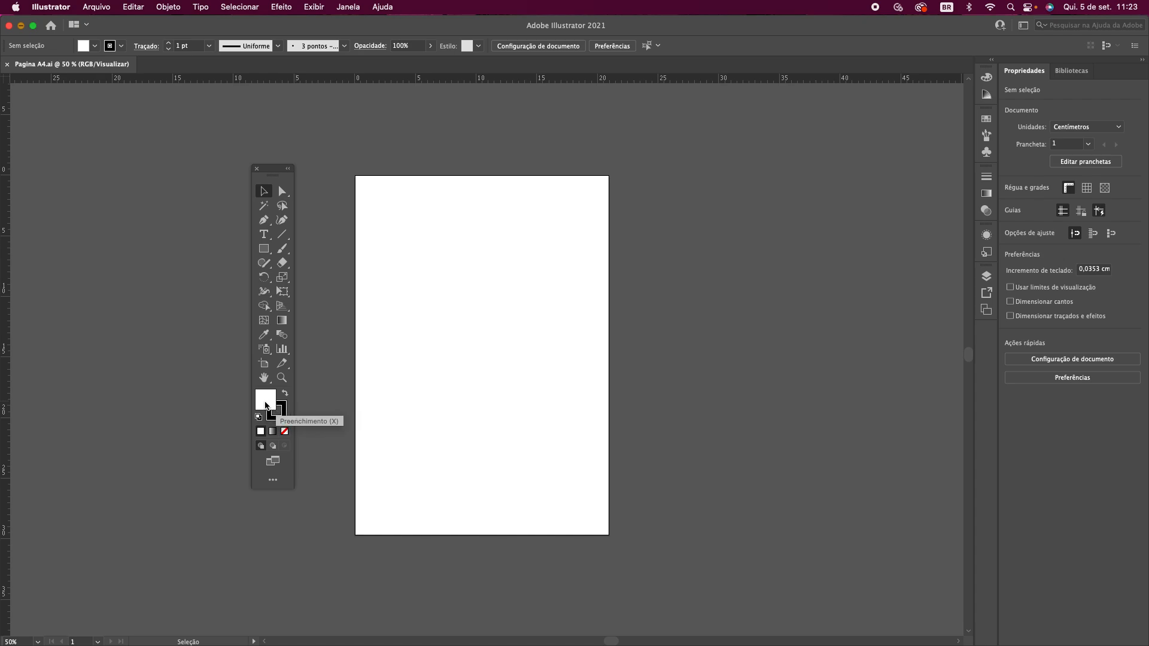
key(x)
double_click(267, 405)
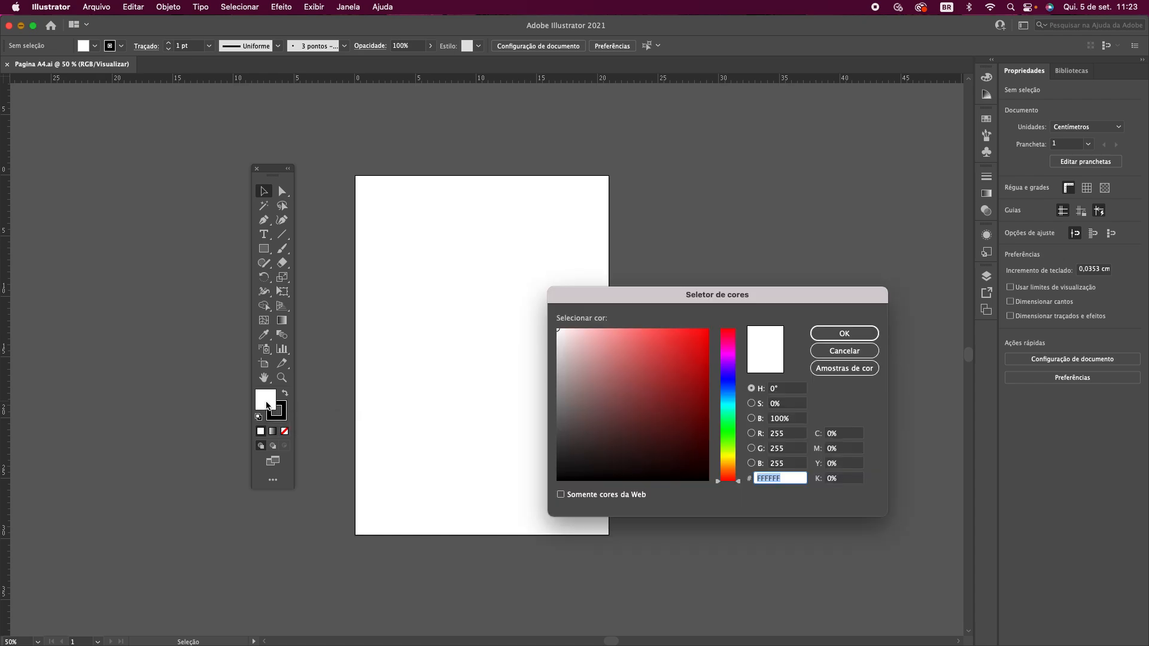
drag(649, 296, 602, 294)
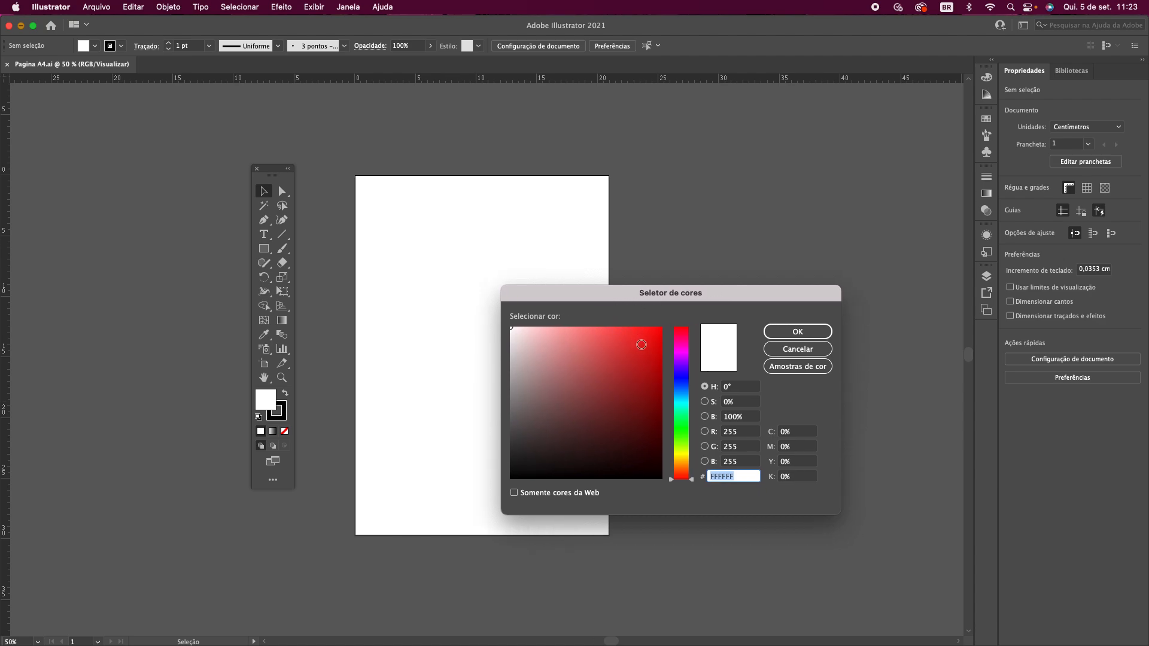
click(640, 345)
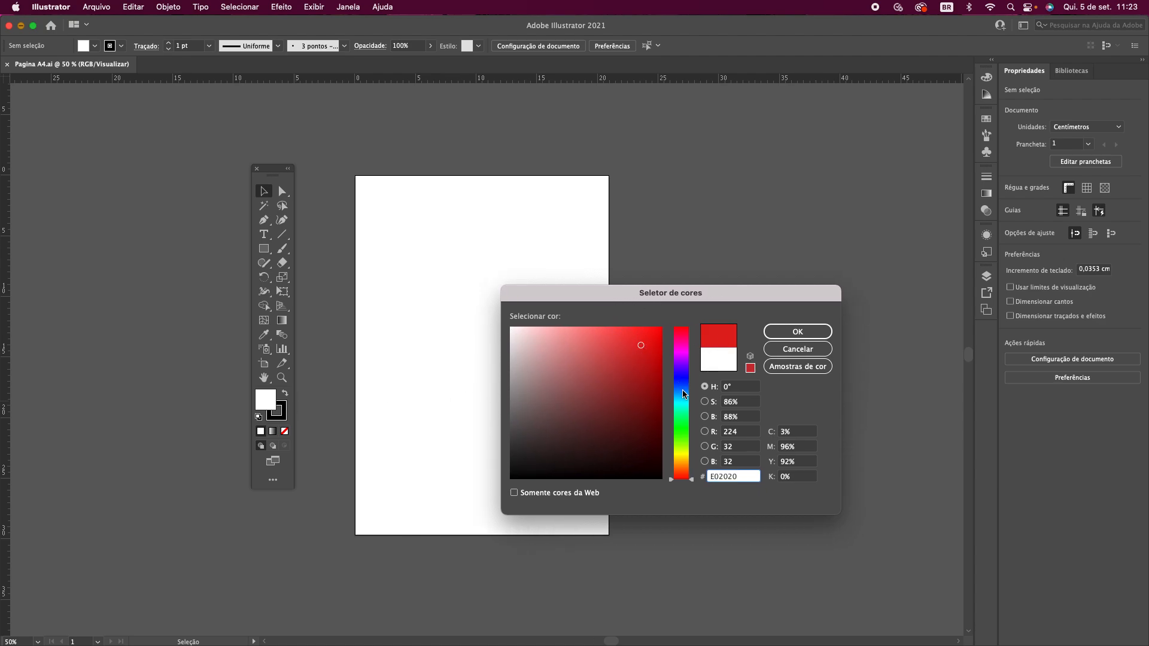
mouse_move(685, 392)
mouse_down()
mouse_move(686, 402)
mouse_move(686, 375)
mouse_move(680, 409)
mouse_up()
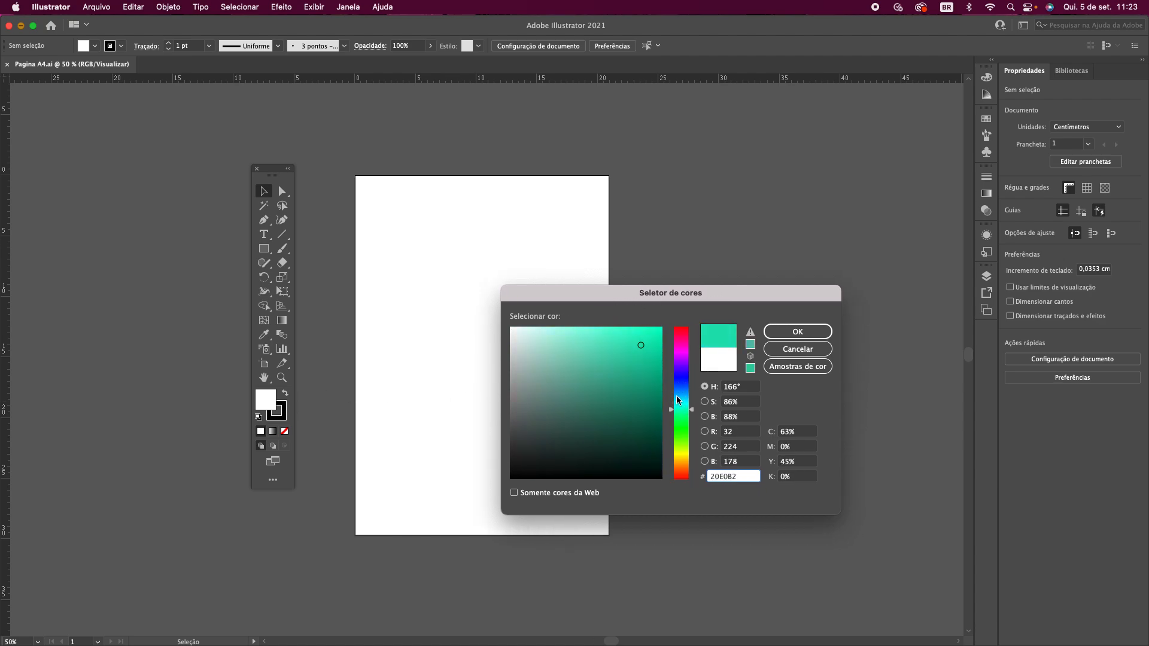
click(786, 337)
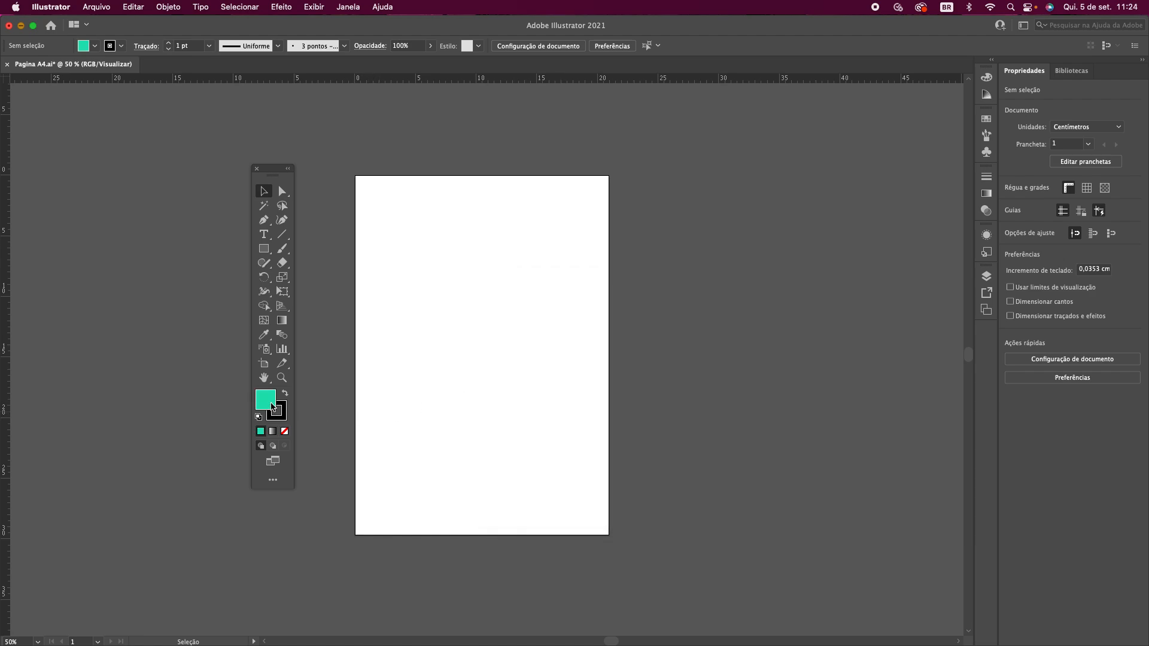
- Set the stroke color to red C41E1E
click(285, 410)
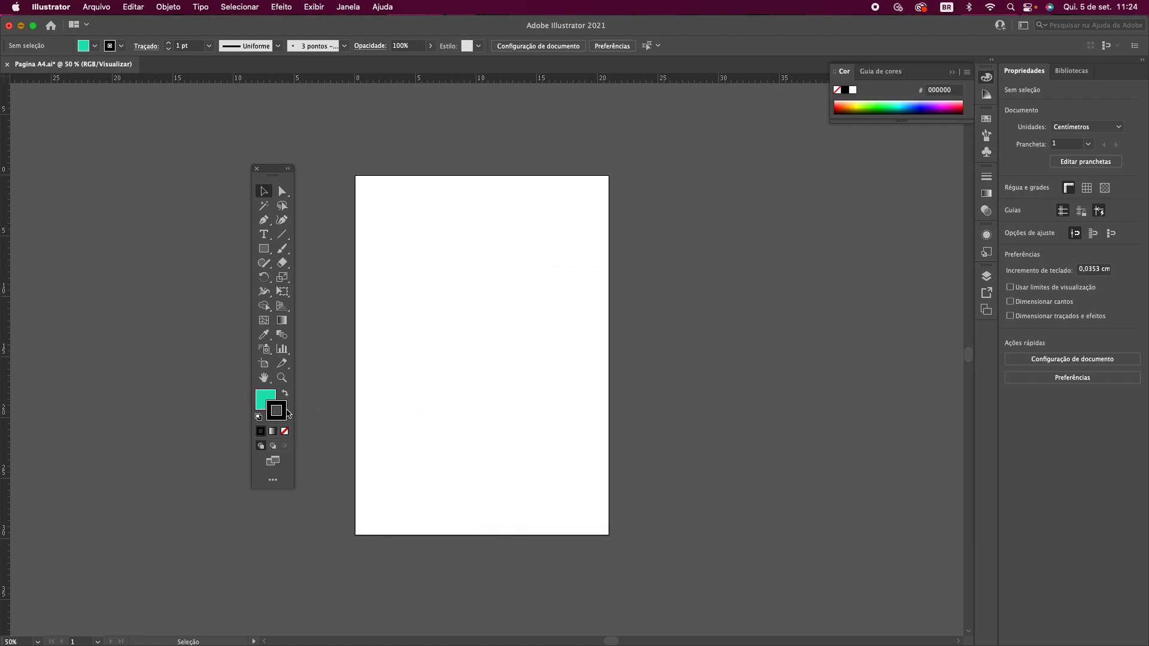
double_click(285, 410)
text(C41E1E)
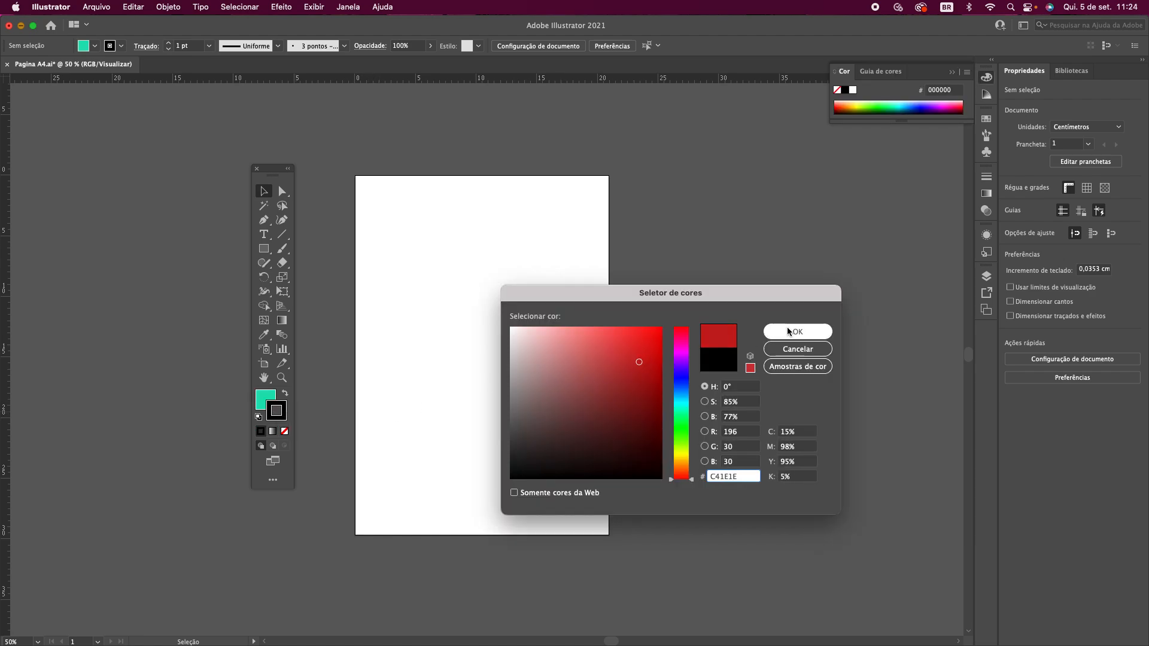
key(Return)
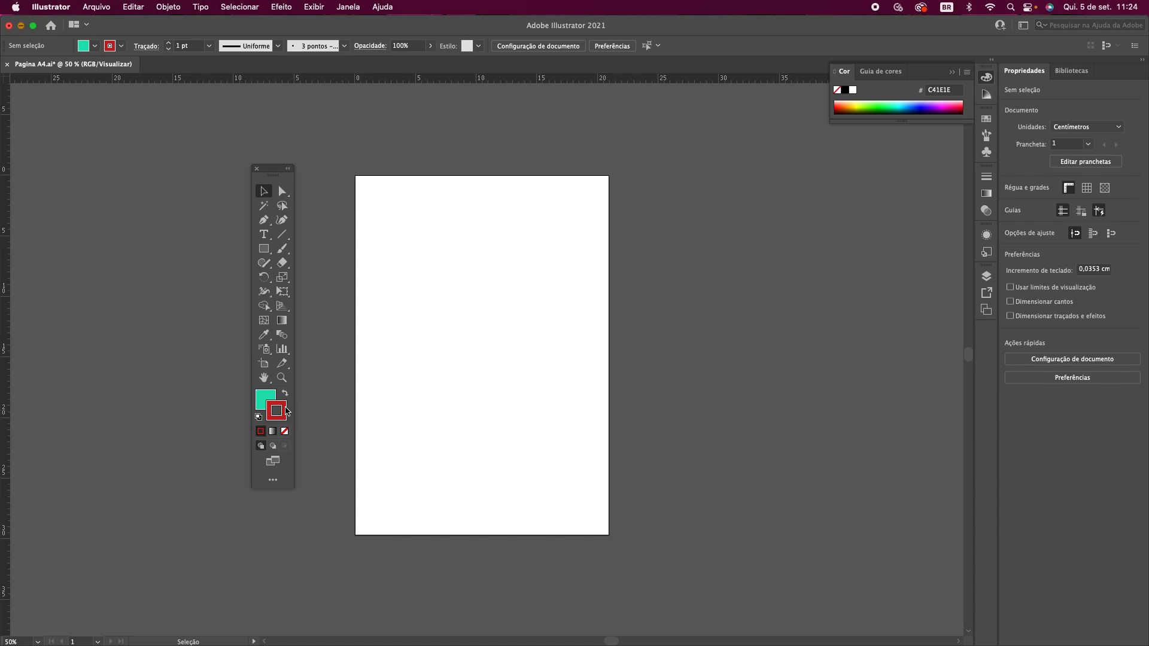
- Set the stroke color to black 000000
double_click(285, 411)
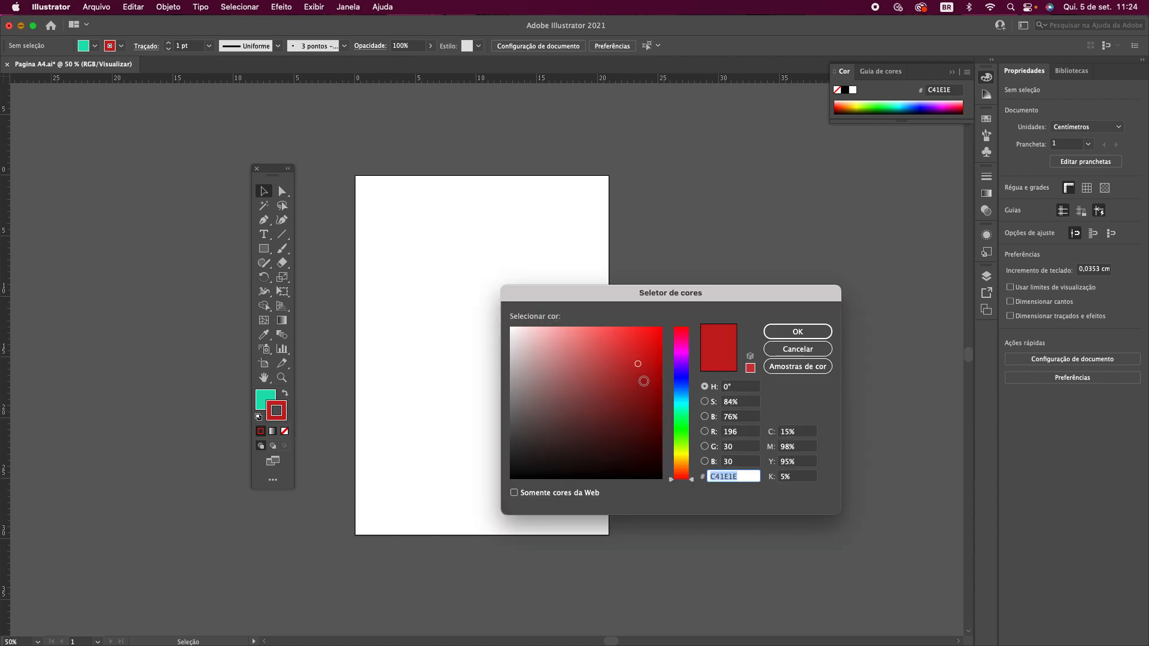
mouse_move(643, 381)
mouse_down()
mouse_move(640, 396)
mouse_move(510, 479)
mouse_up()
click(798, 331)
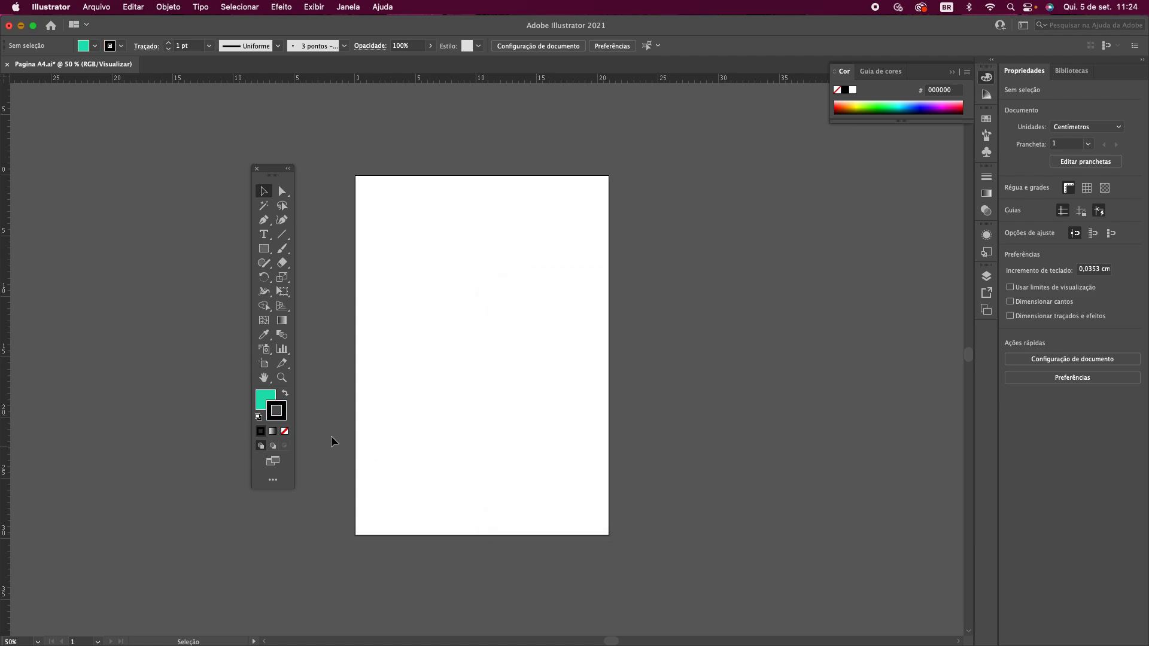
- Draw a rectangle about 6.9 by 4.7 cm on the upper artboard and a square about 4.7 cm wide beside it
click(267, 401)
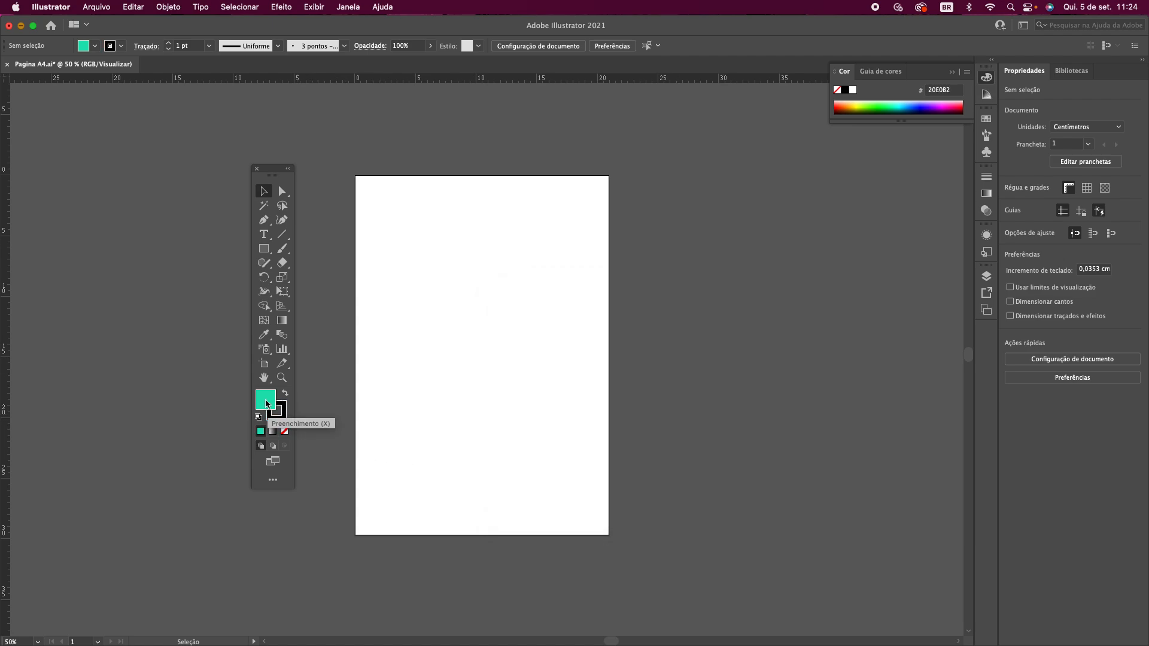
click(267, 250)
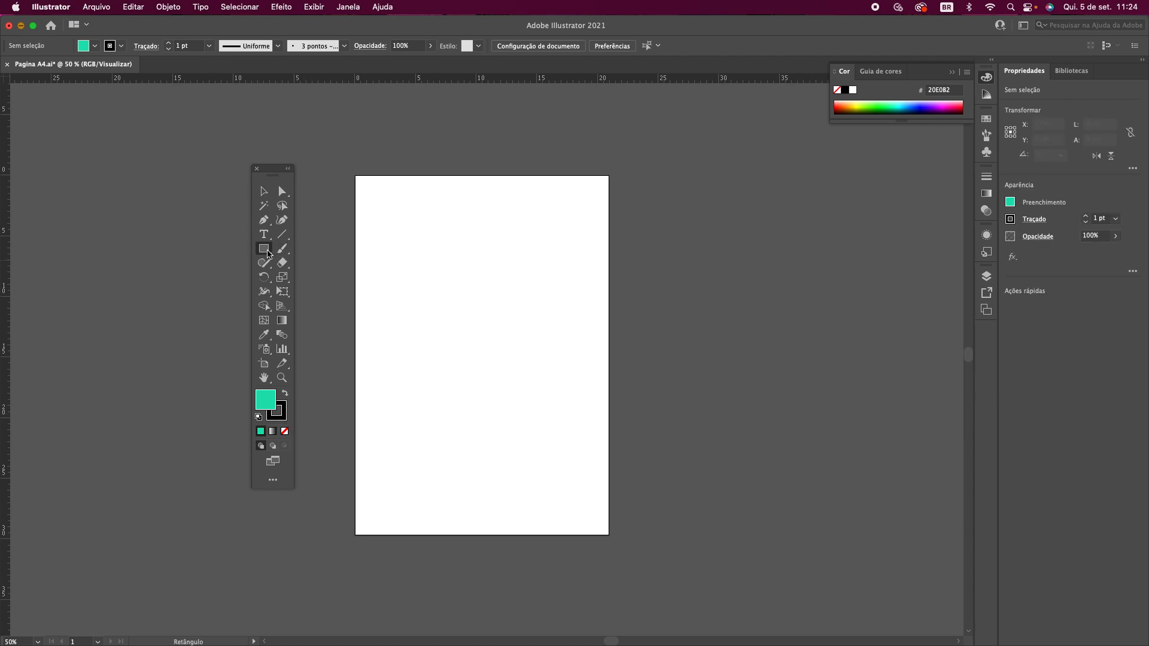
click(318, 253)
drag(392, 249, 476, 306)
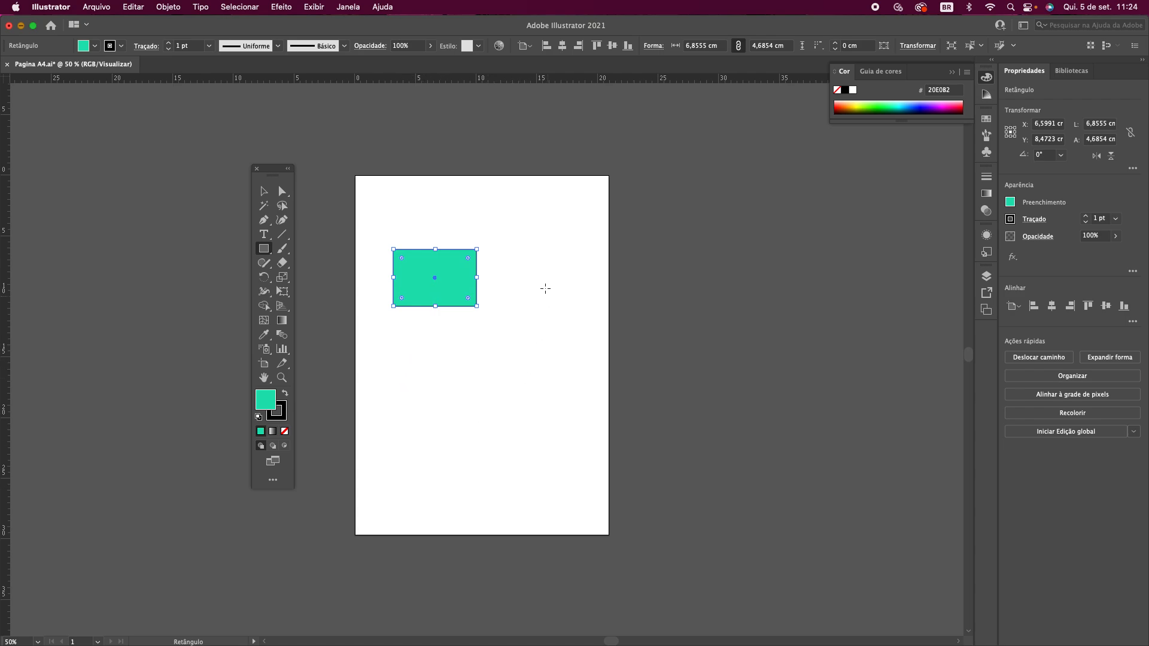
drag(533, 273, 568, 305)
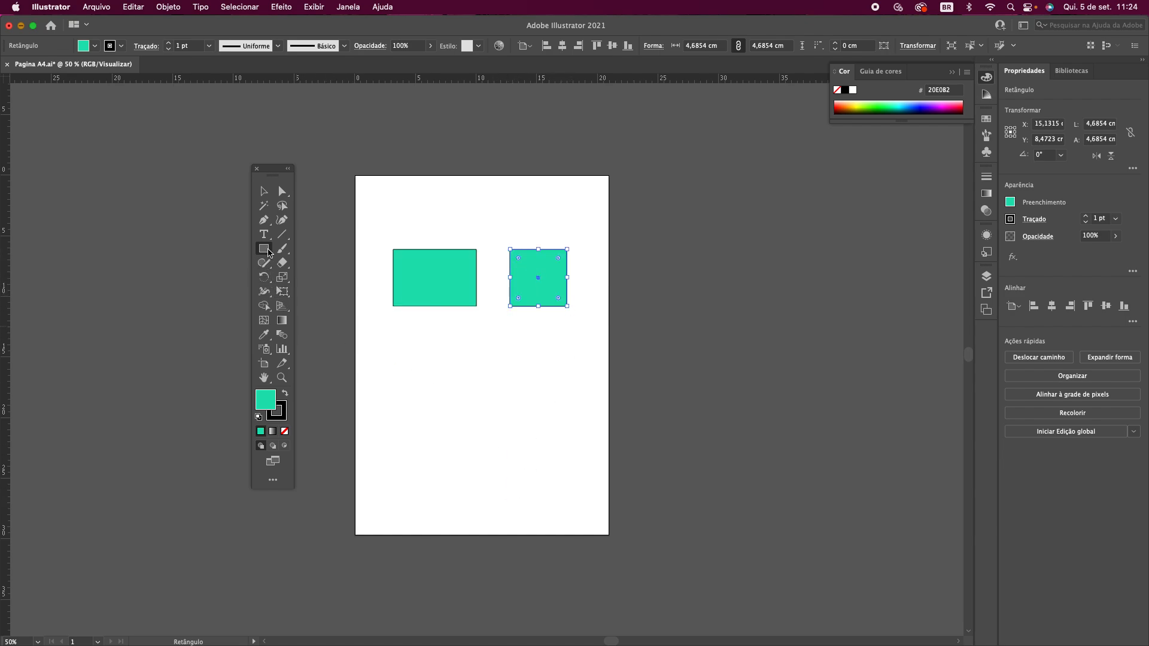
- Draw an ellipse about 6.5 by 2.7 cm below the rectangle and a circle about 3.1 cm wide below the square
drag(268, 252, 359, 277)
drag(395, 369, 472, 401)
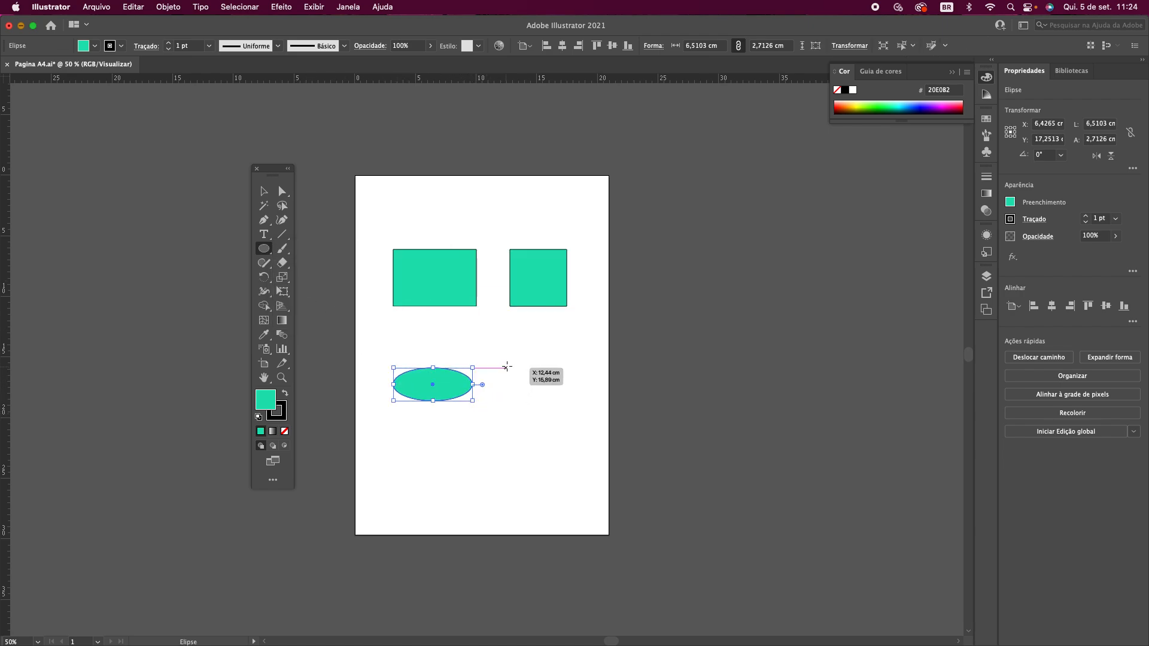
drag(512, 367, 549, 406)
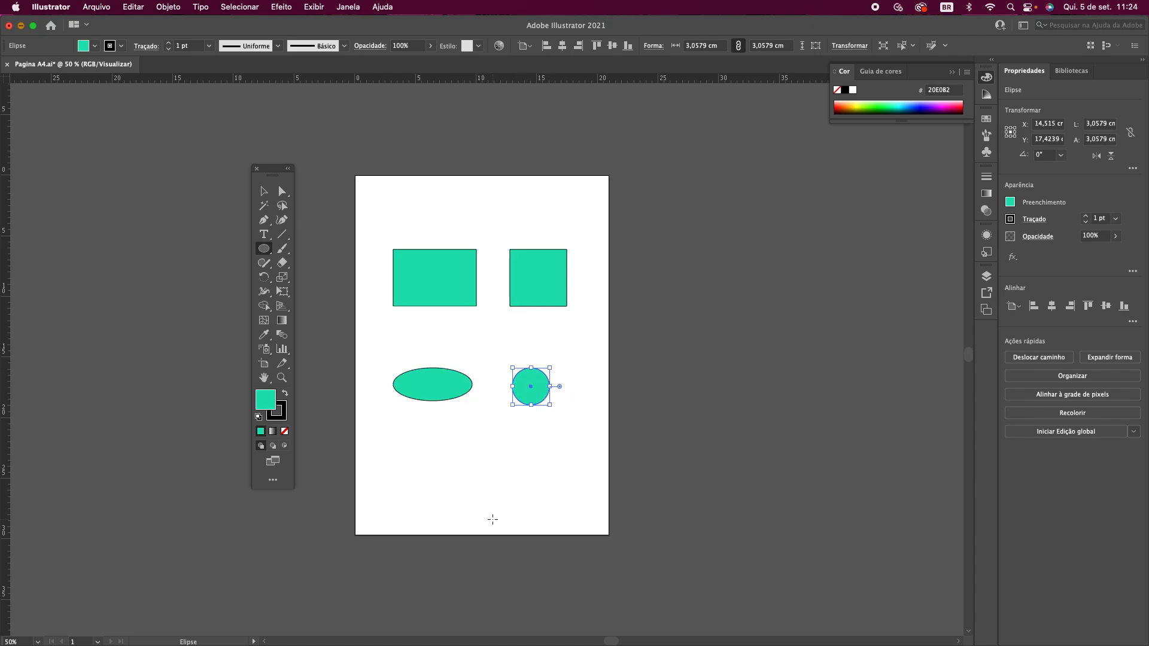
key(v)
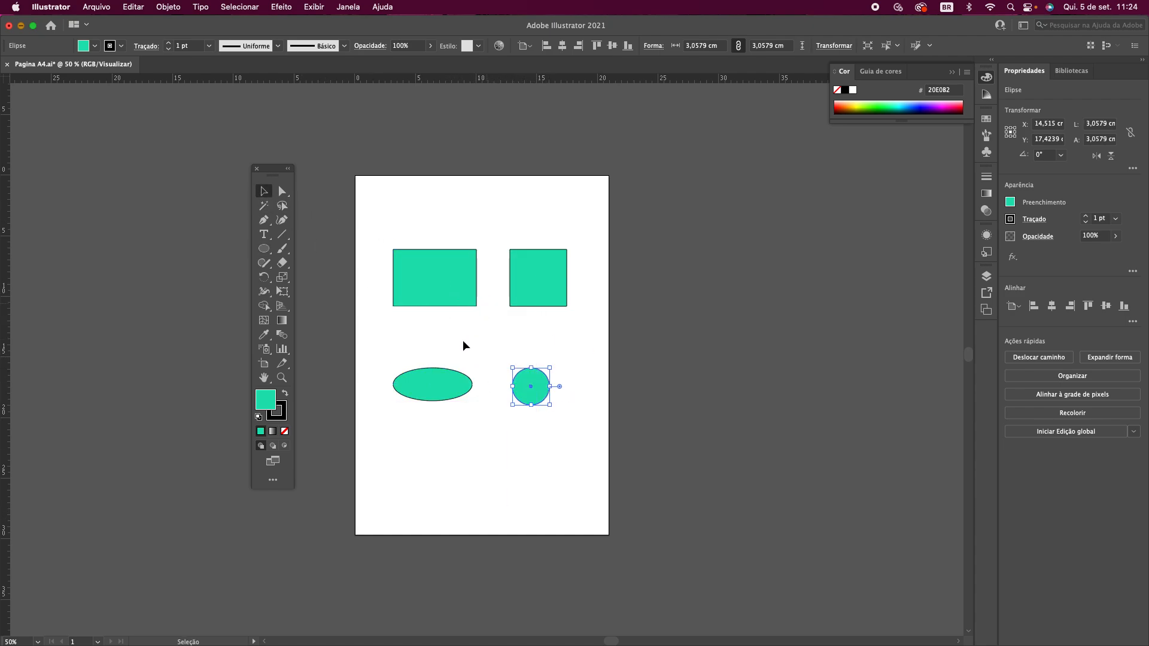
- Shift the floating tools palette away from the green rectangle and return to the Selection tool
key(z)
drag(438, 245, 327, 228)
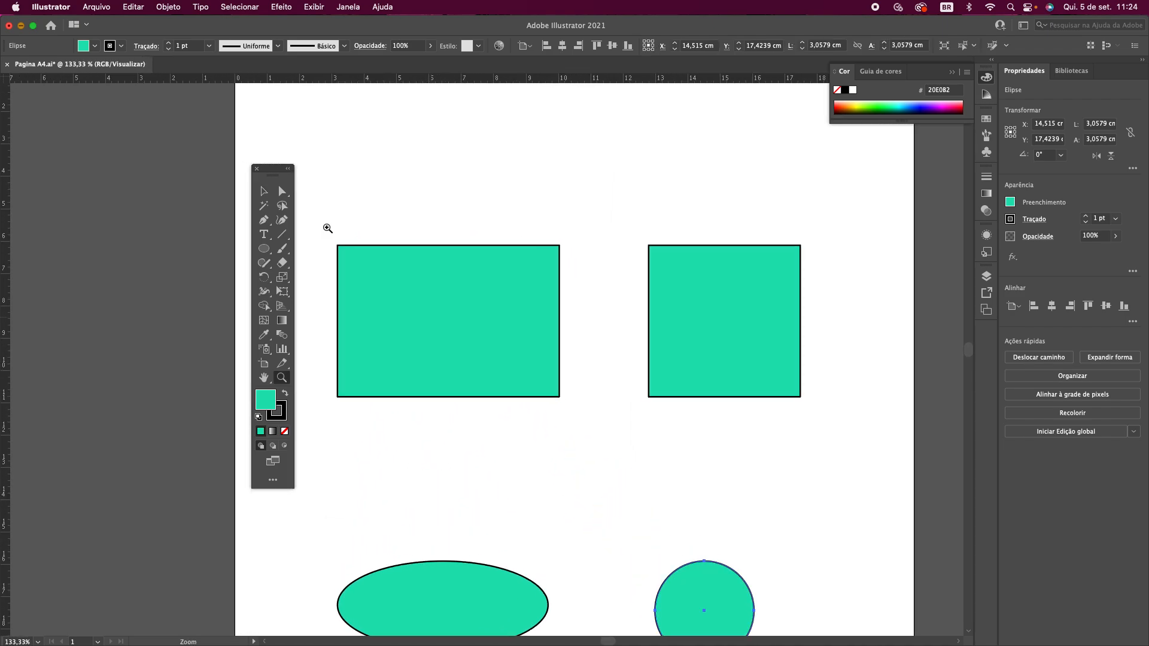
drag(272, 172, 236, 173)
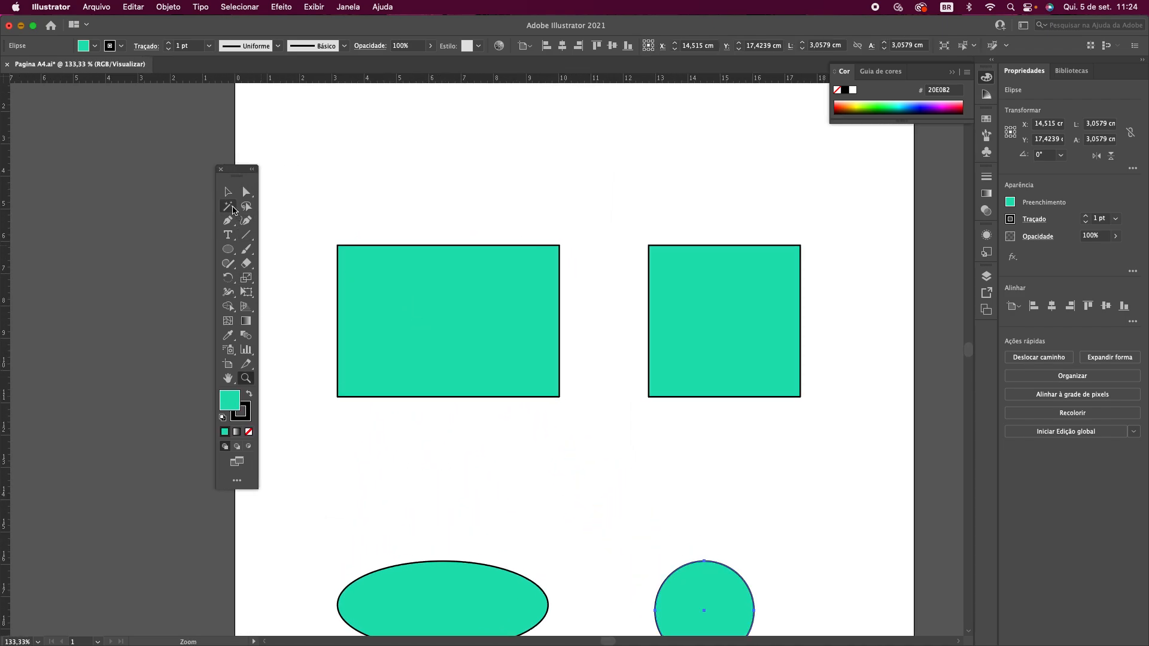
click(228, 195)
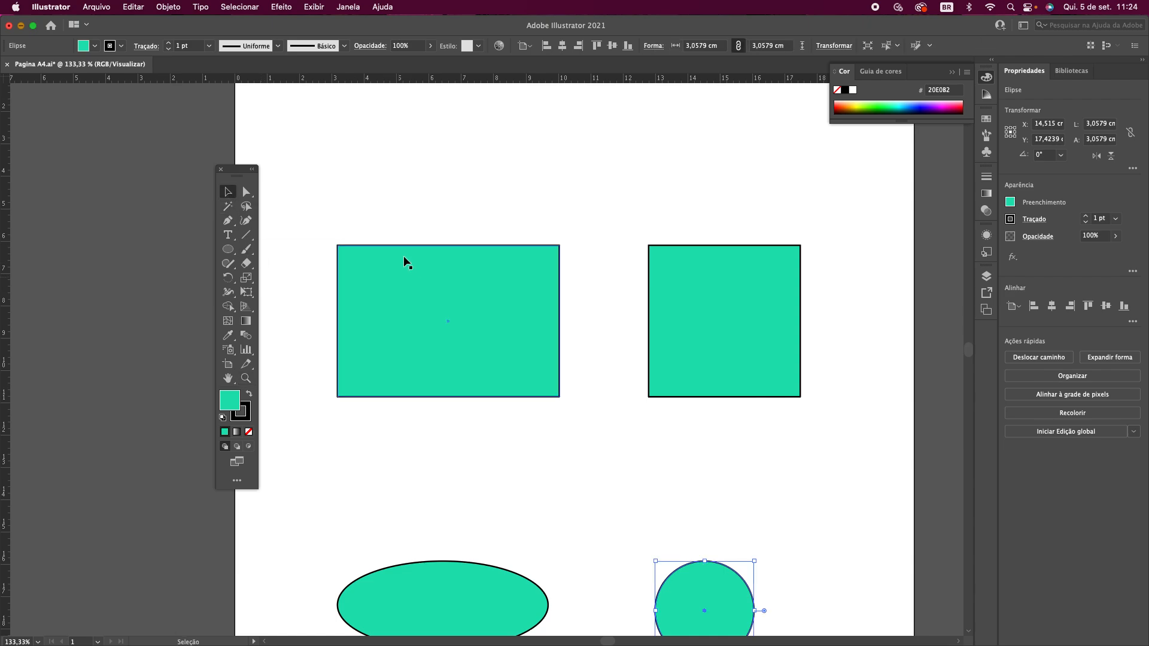
- Remove the wide rectangle's fill and reapply the green 20E0B2 fill
click(400, 280)
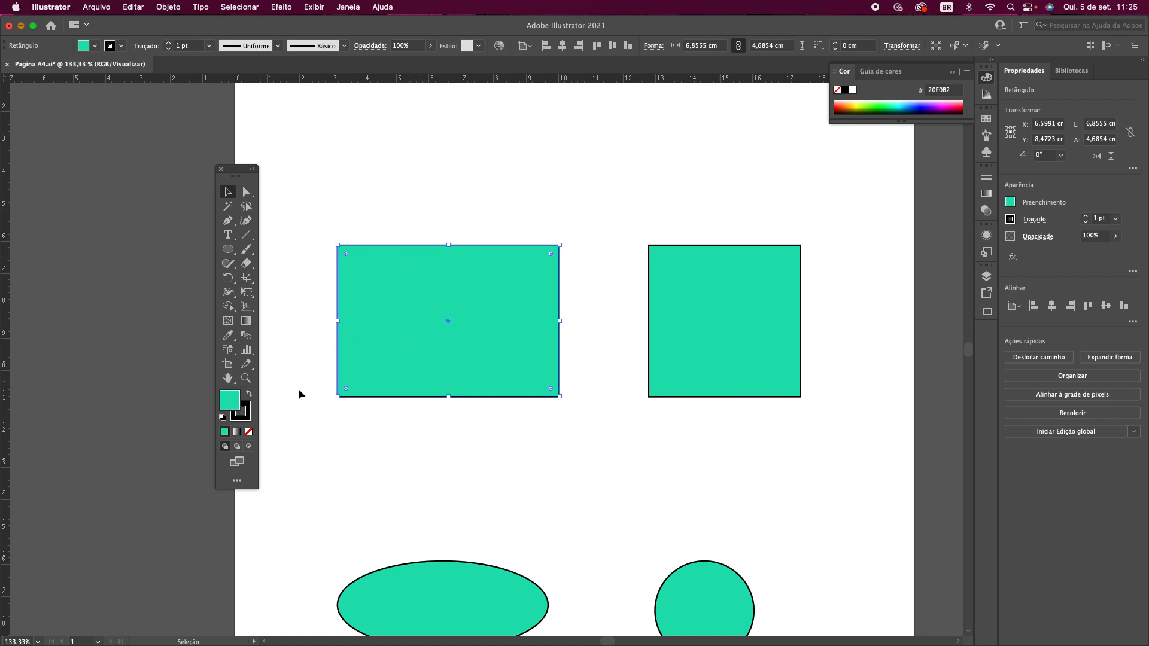
click(250, 439)
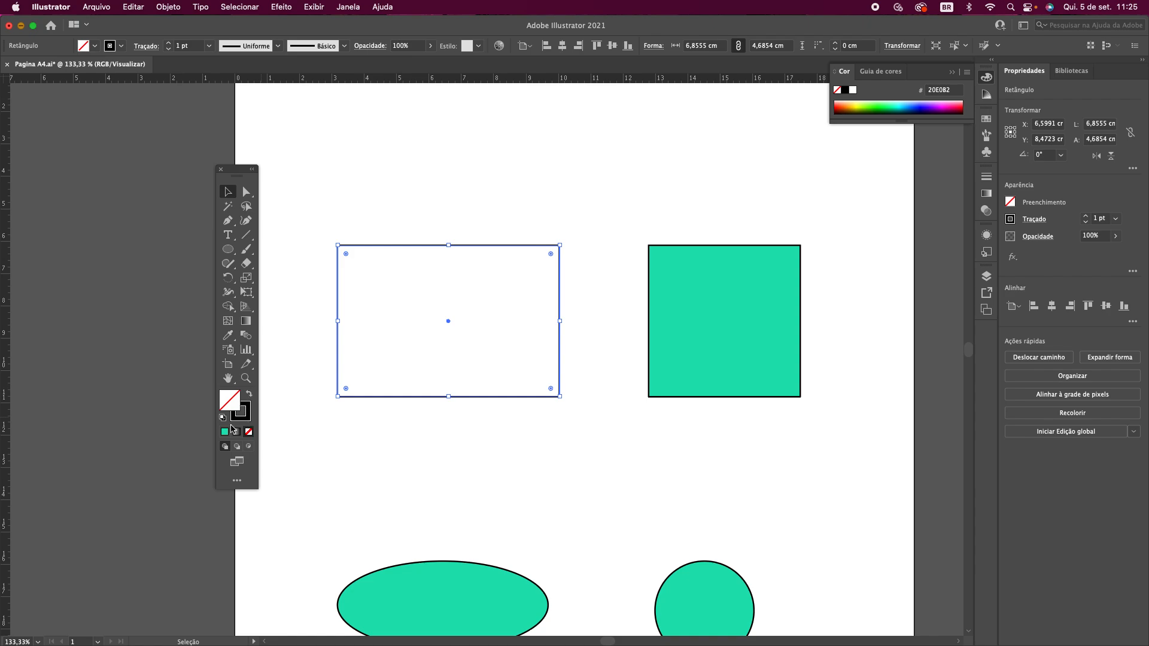
click(226, 434)
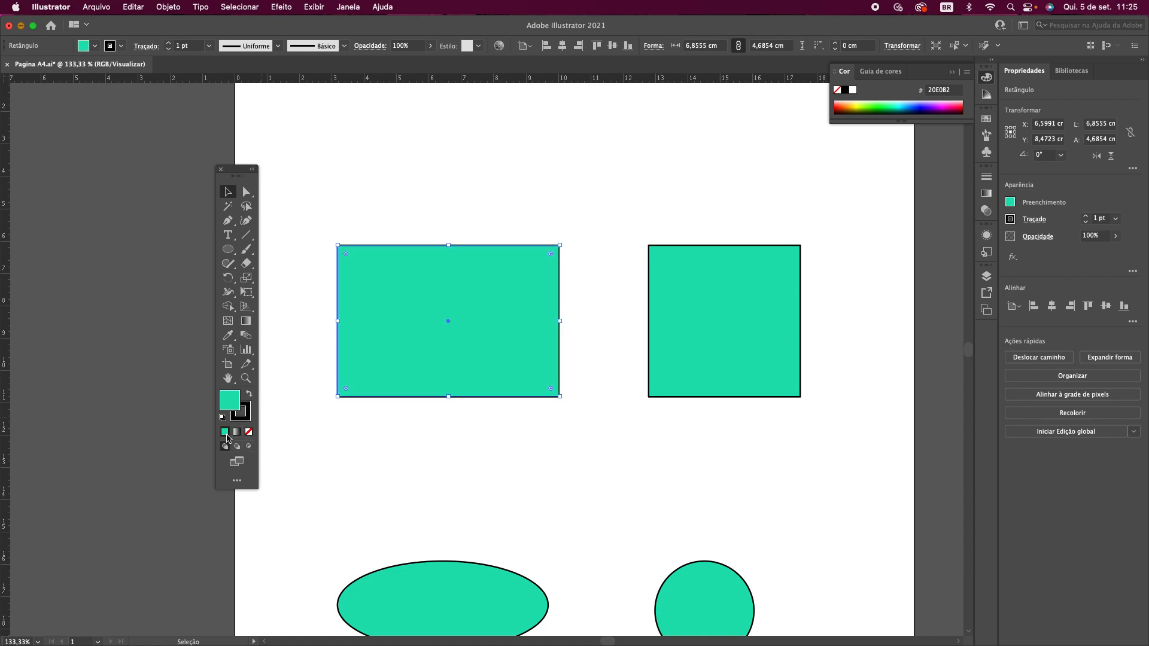
- Remove the wide rectangle's stroke, deselect it to check the outline, and restore the 1 pt black stroke
click(249, 412)
click(249, 431)
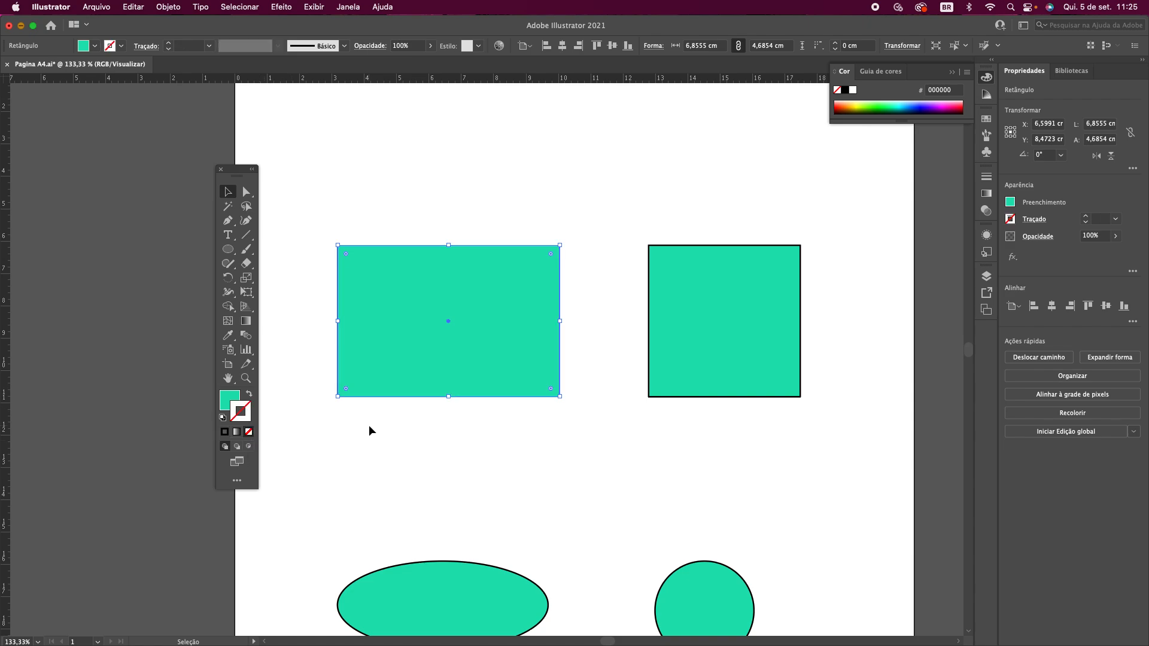
click(362, 440)
click(372, 389)
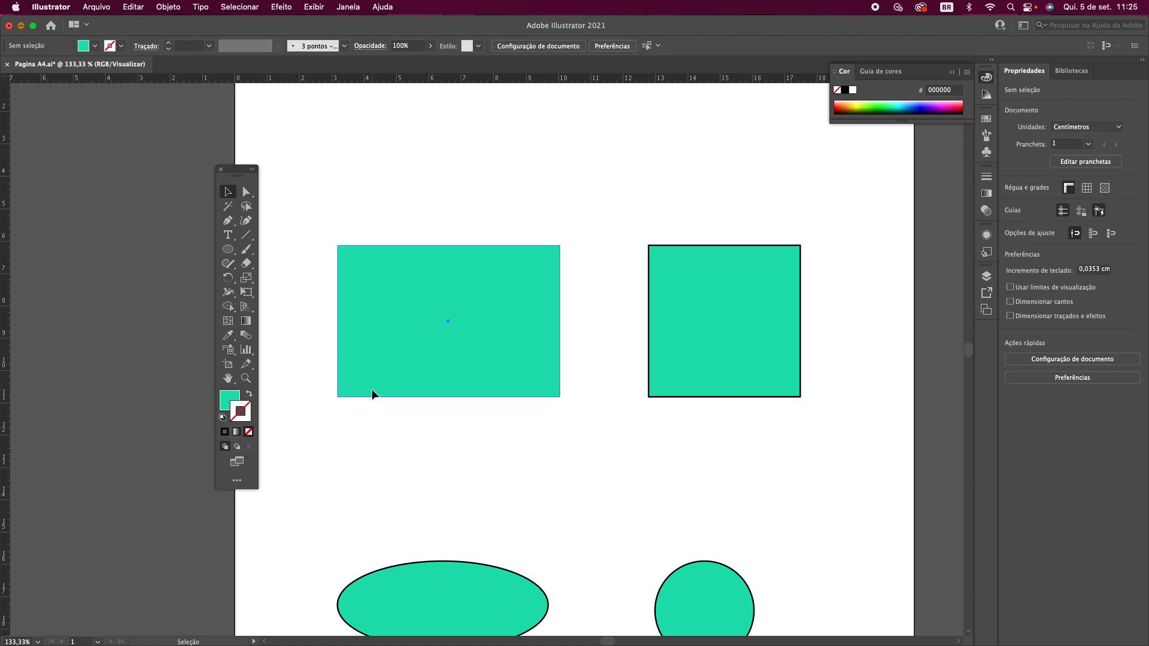
click(226, 434)
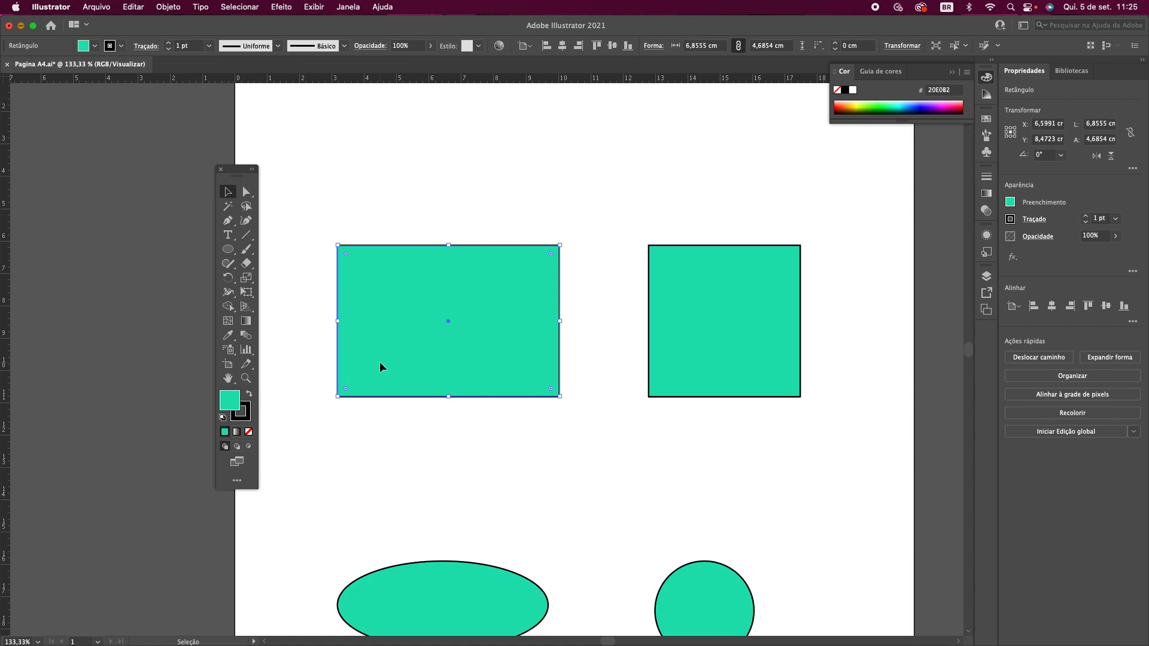
- Move the wide rectangle straight up by about 4.2 cm
drag(398, 392, 402, 240)
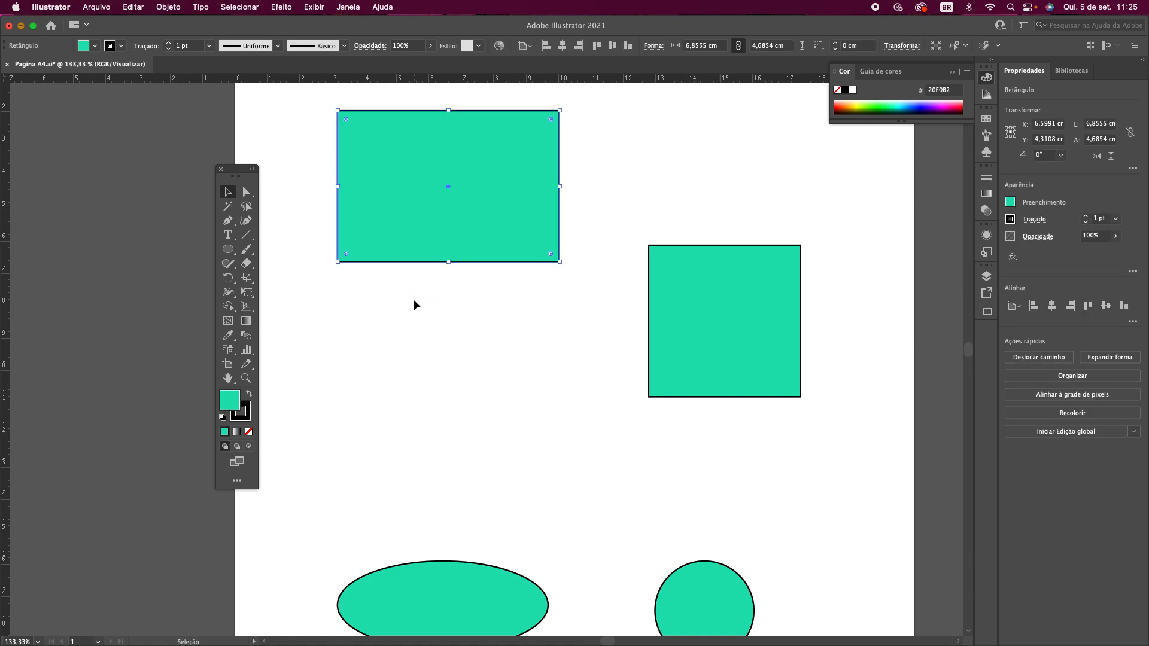
- Copy the wide rectangle, paste it twice and stack the copies directly below the original, centred at about Y 9.2 cm and 14.2 cm
key(a)
key(super+c)
key(super+v)
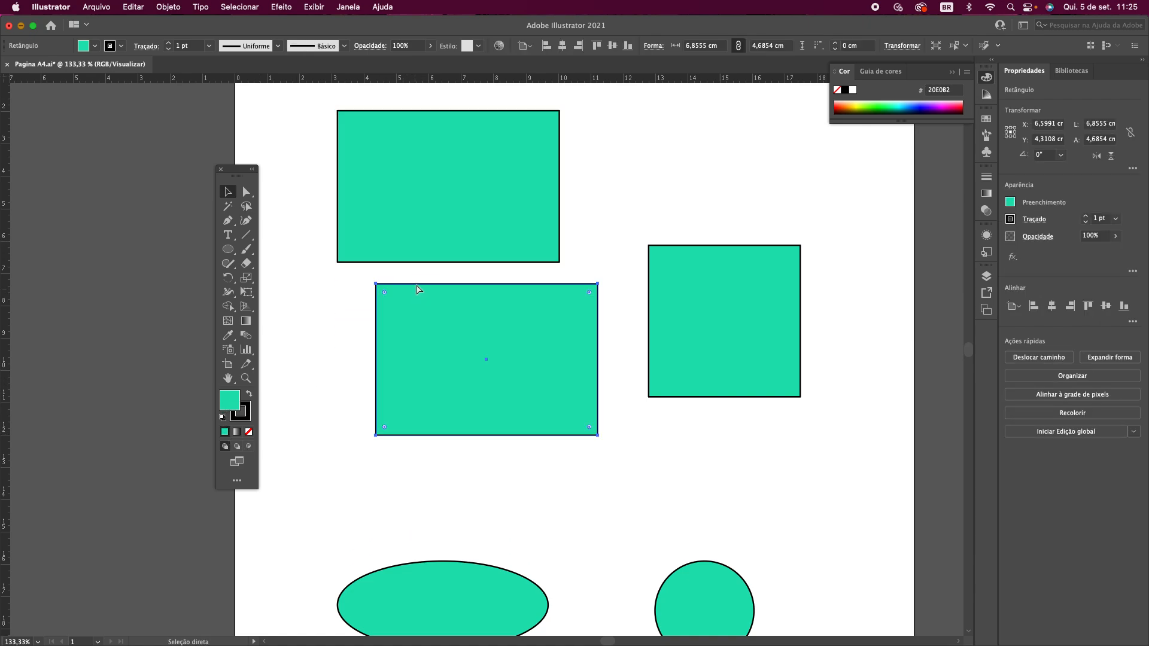
drag(425, 309, 392, 296)
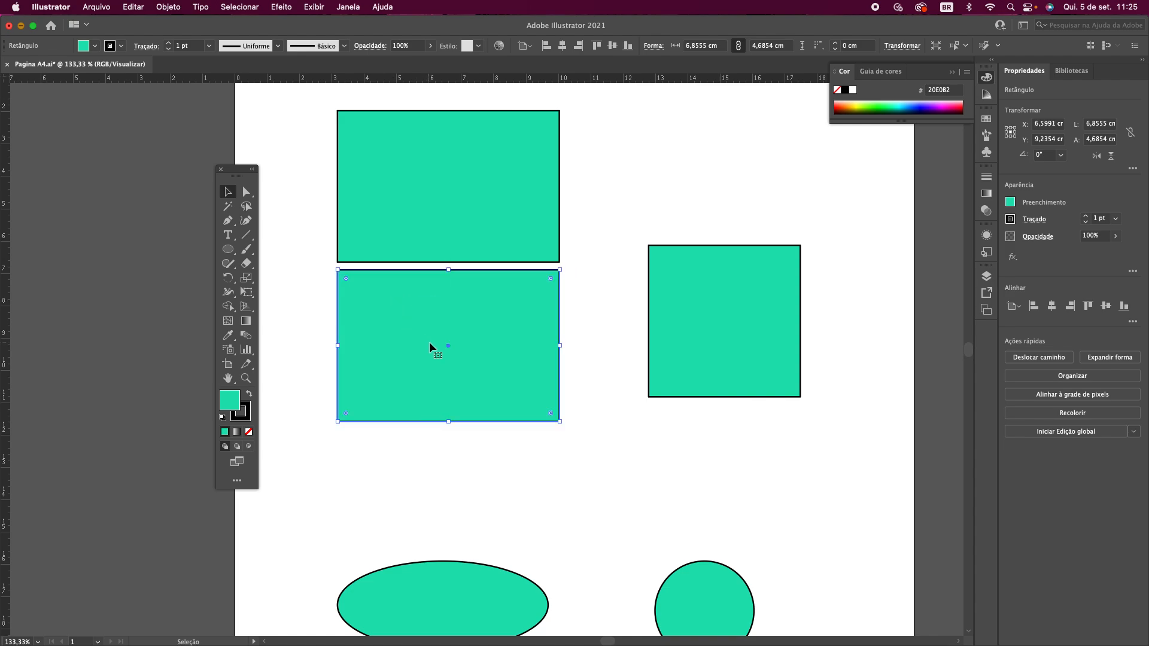
key(super+v)
drag(443, 367, 414, 497)
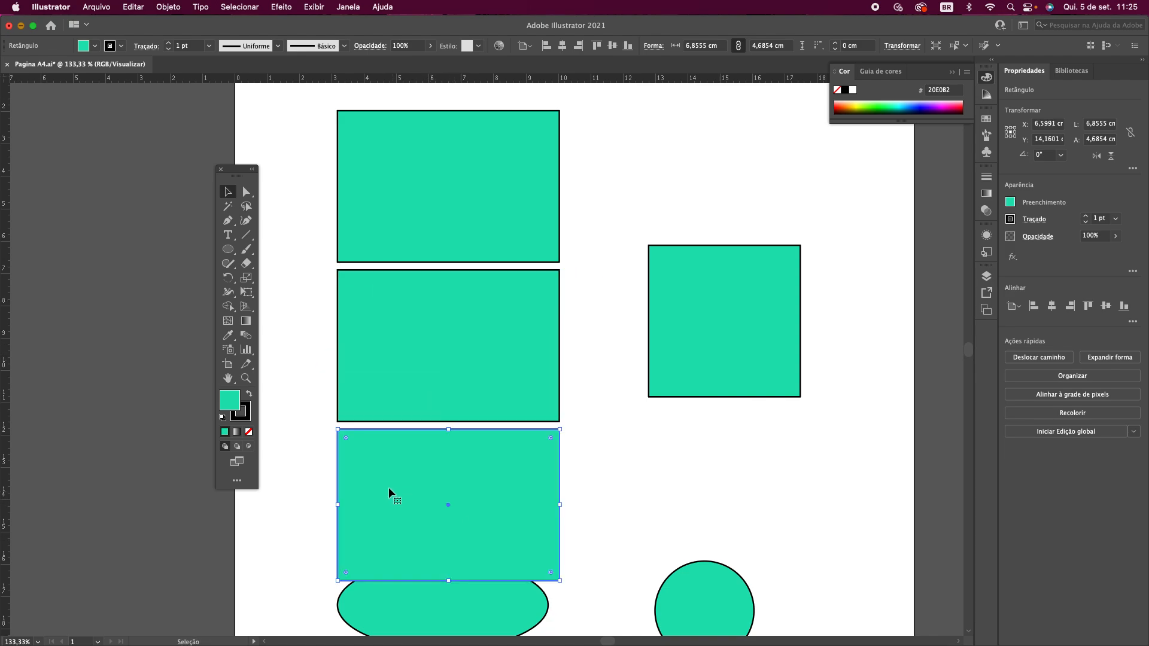
- Remove the fill from the lowest wide rectangle and the stroke from the middle one
click(248, 431)
click(269, 411)
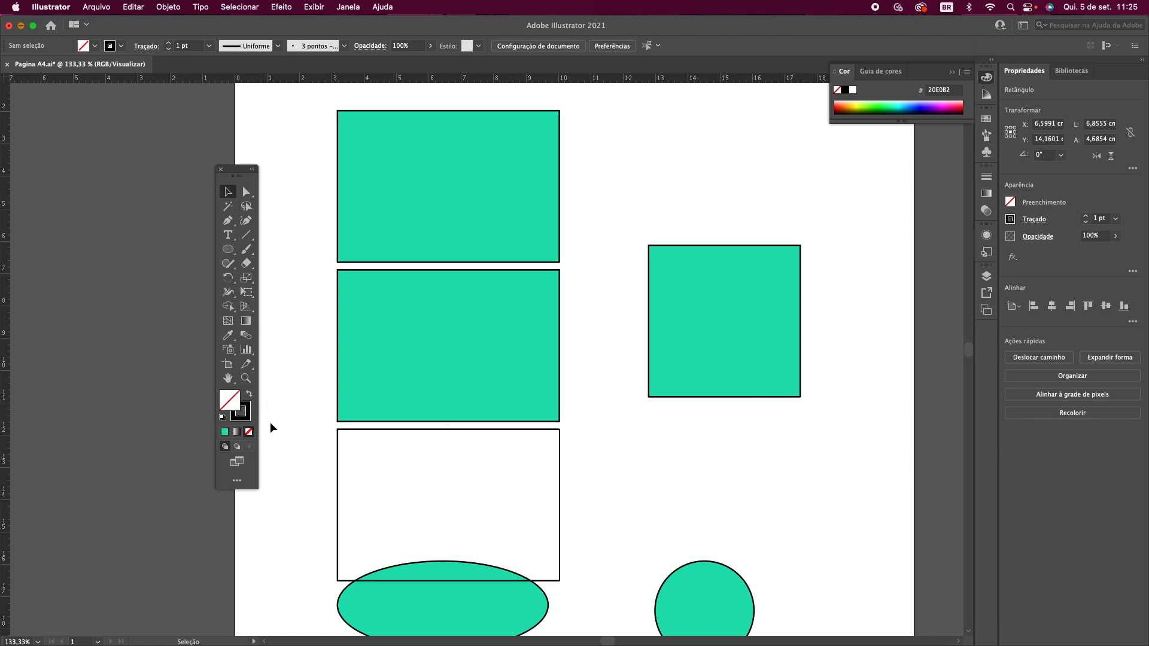
click(423, 365)
click(240, 410)
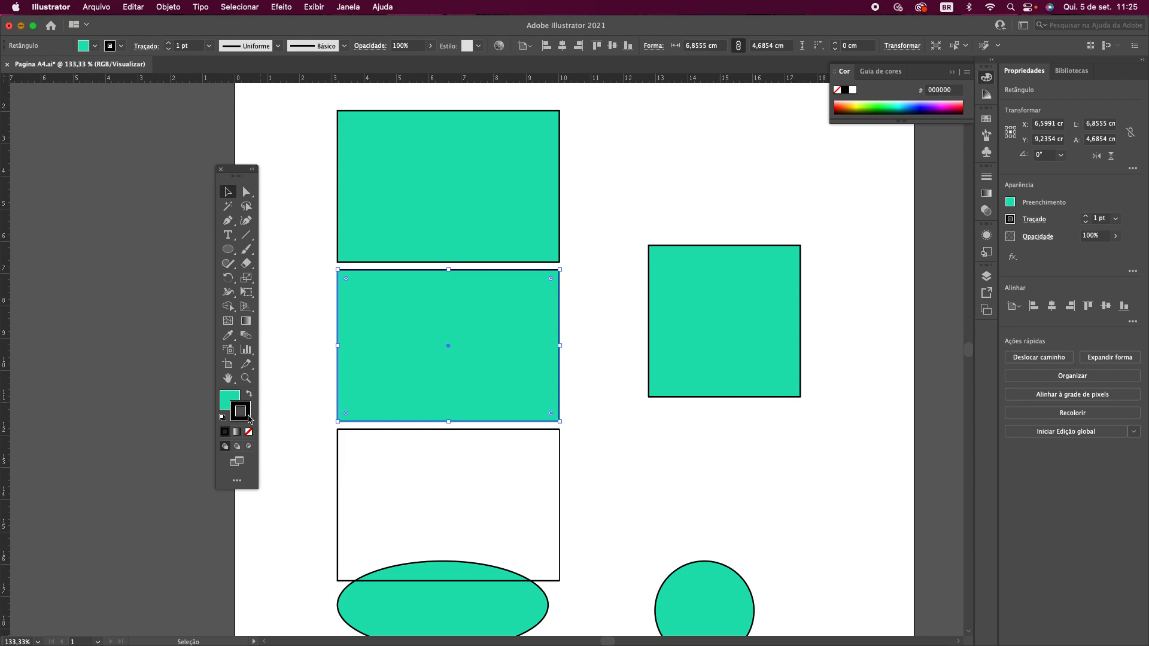
click(249, 432)
click(299, 358)
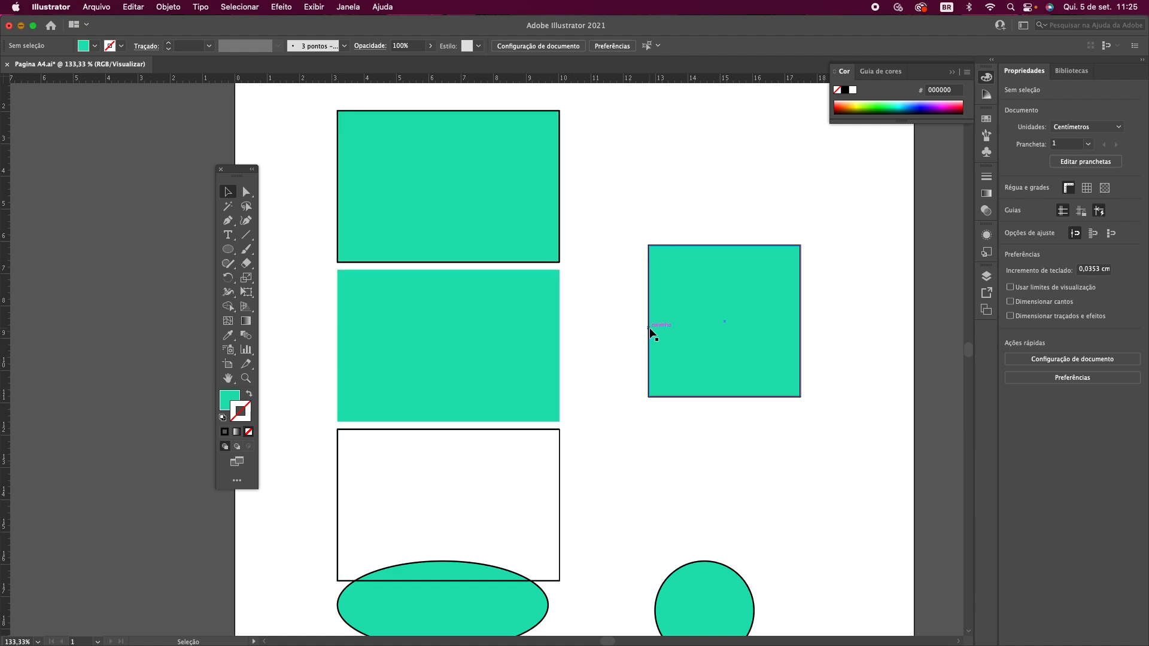
- Move the square up to about X 15.3, Y 5.5 cm and the circle up to about X 13.3, Y 11.3 cm
drag(649, 332, 655, 236)
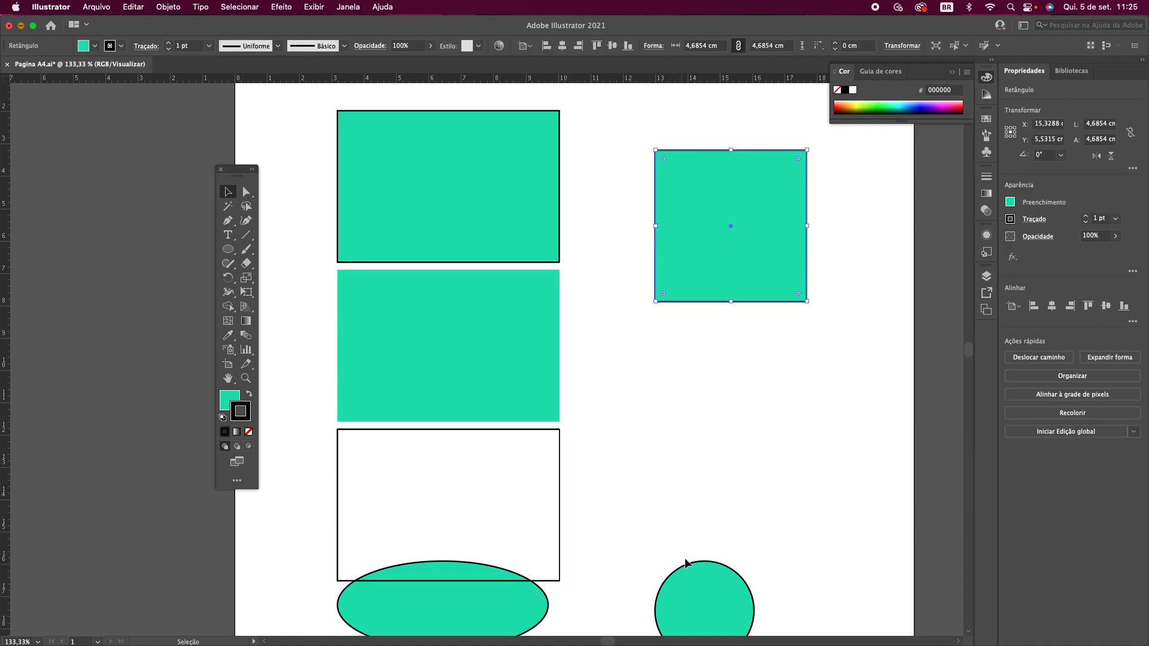
drag(686, 563, 647, 365)
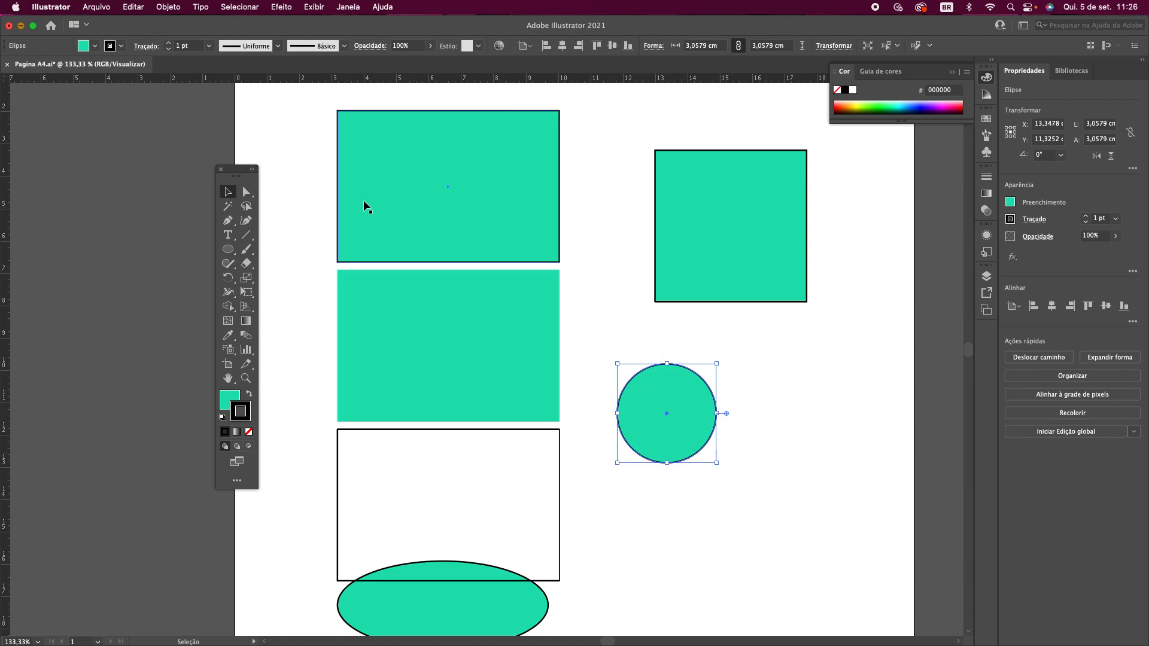
- With Direct Selection, move the square's upper-right anchor point inward to about X 14.1, Y 7.1 cm, then deselect the shape
click(246, 192)
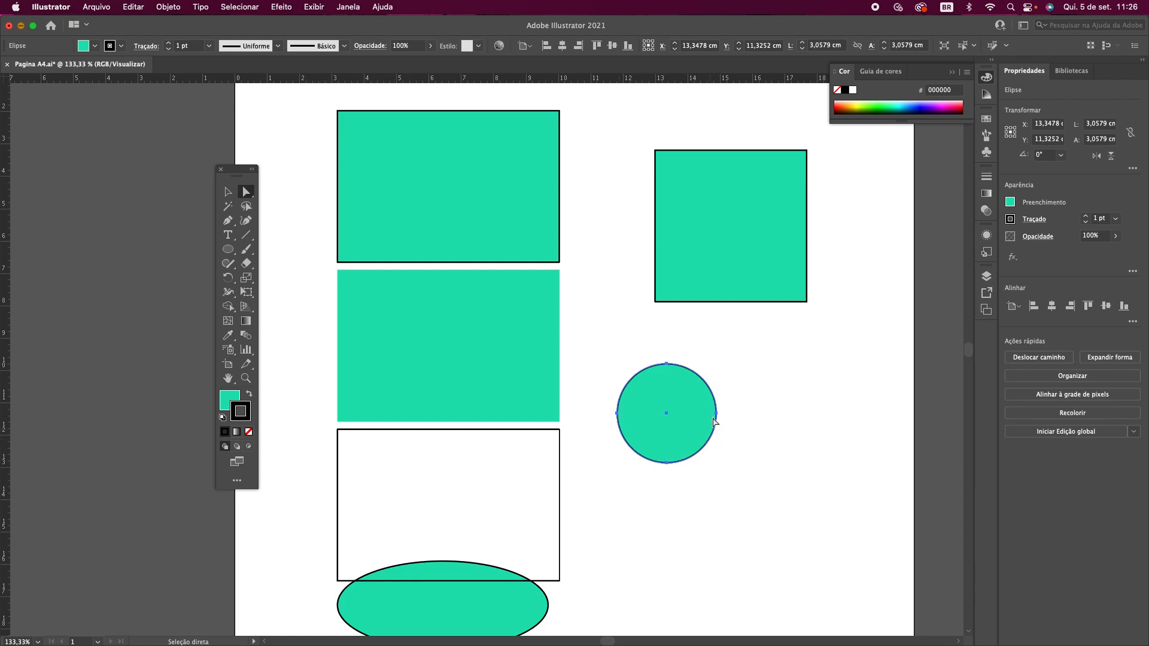
click(689, 302)
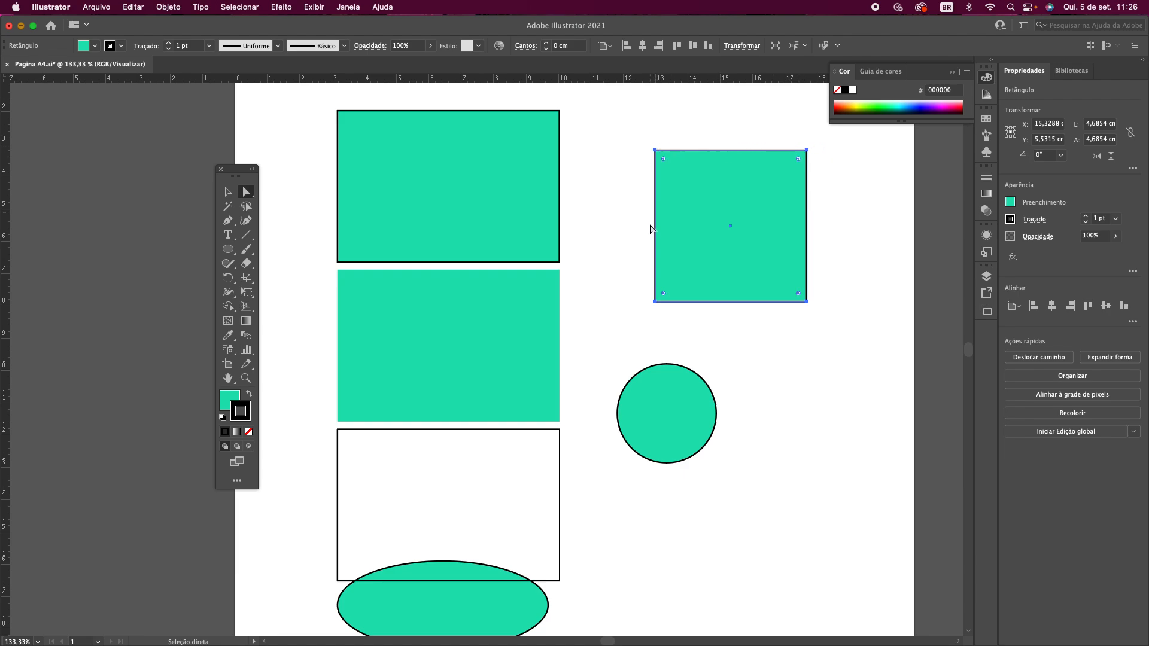
click(808, 152)
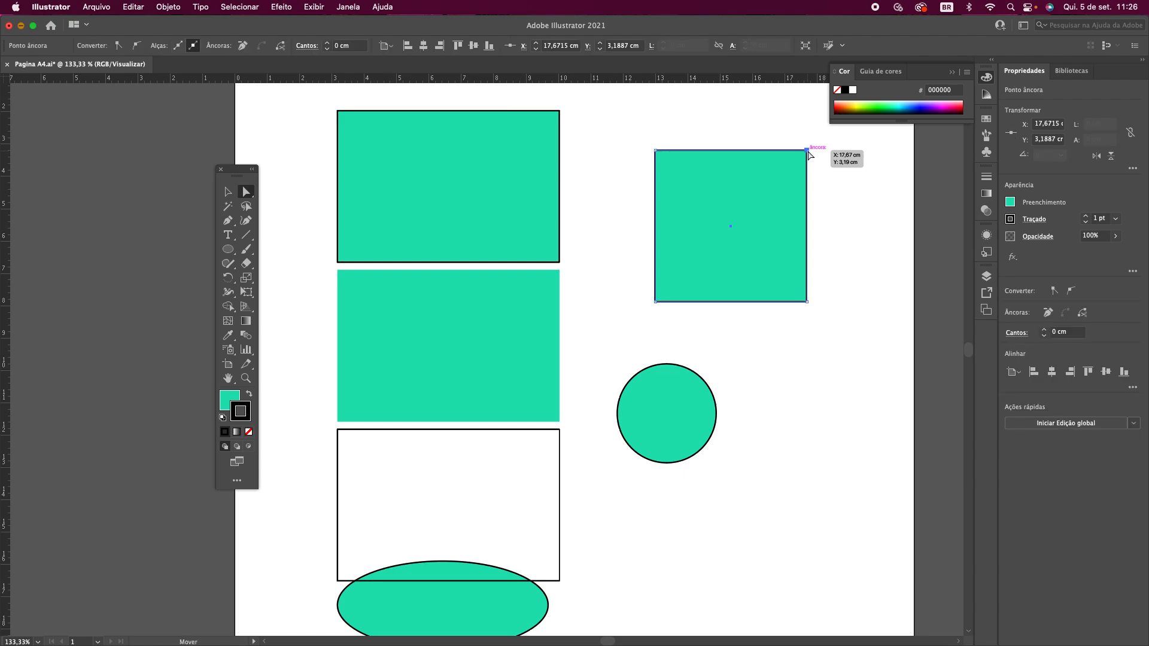
drag(808, 154, 772, 198)
drag(747, 226, 692, 276)
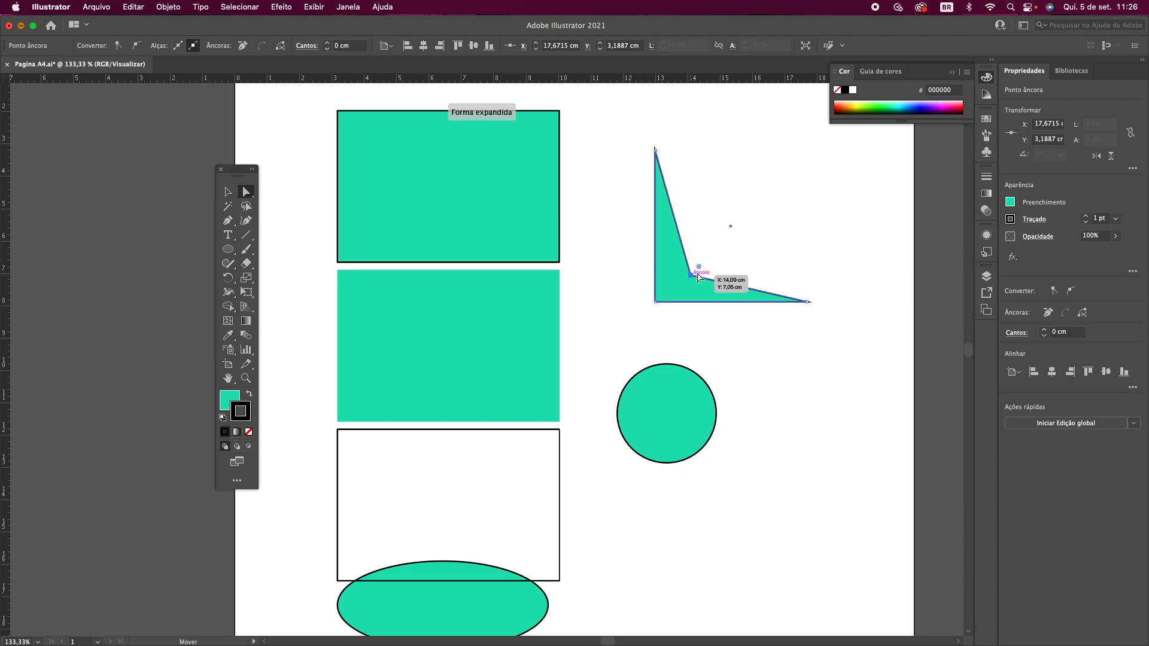
click(786, 244)
- Bend the circle's upper-left edge inward by pulling its top anchor's handles, and place a copy of the reshaped circle to its right
click(679, 413)
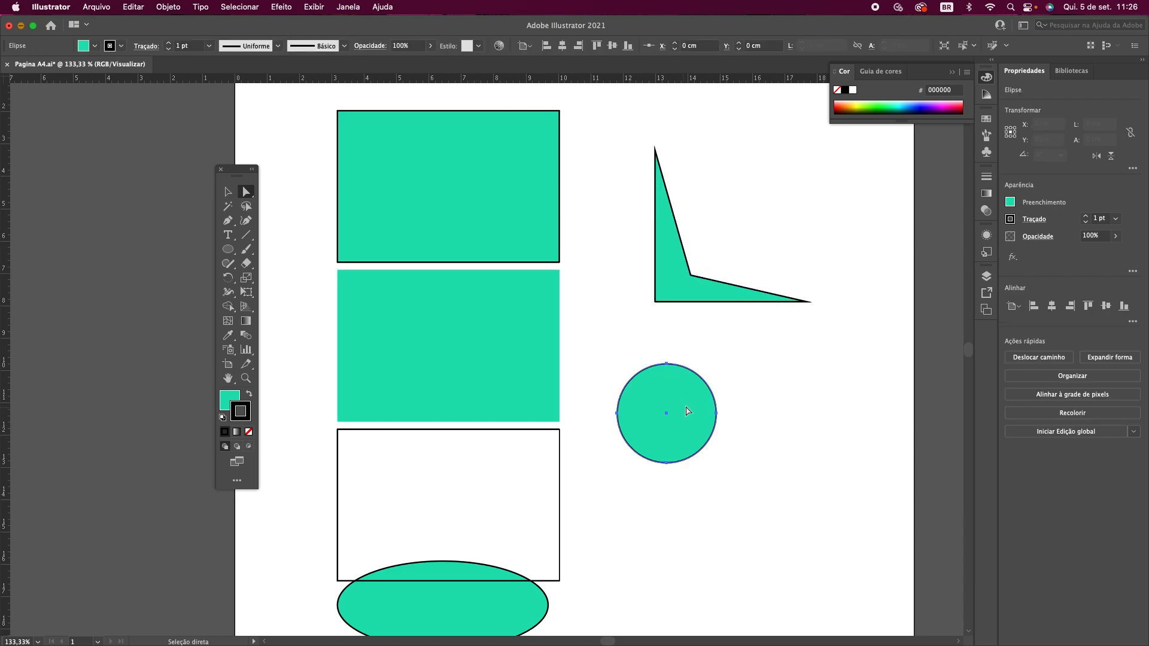
click(667, 363)
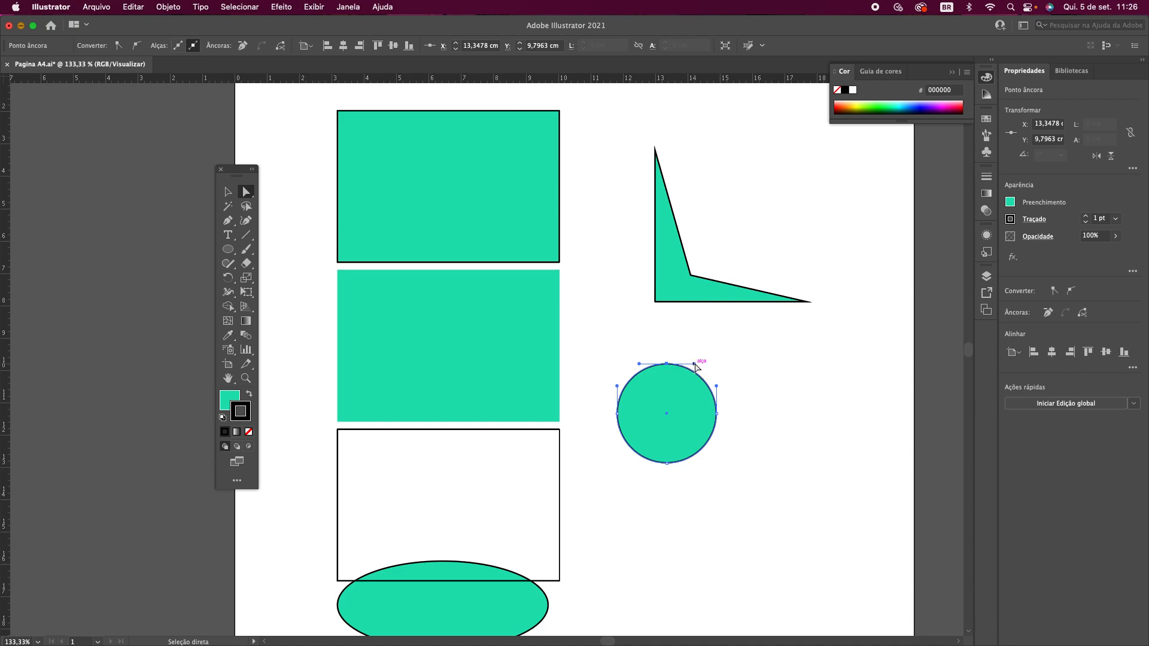
drag(694, 363, 671, 331)
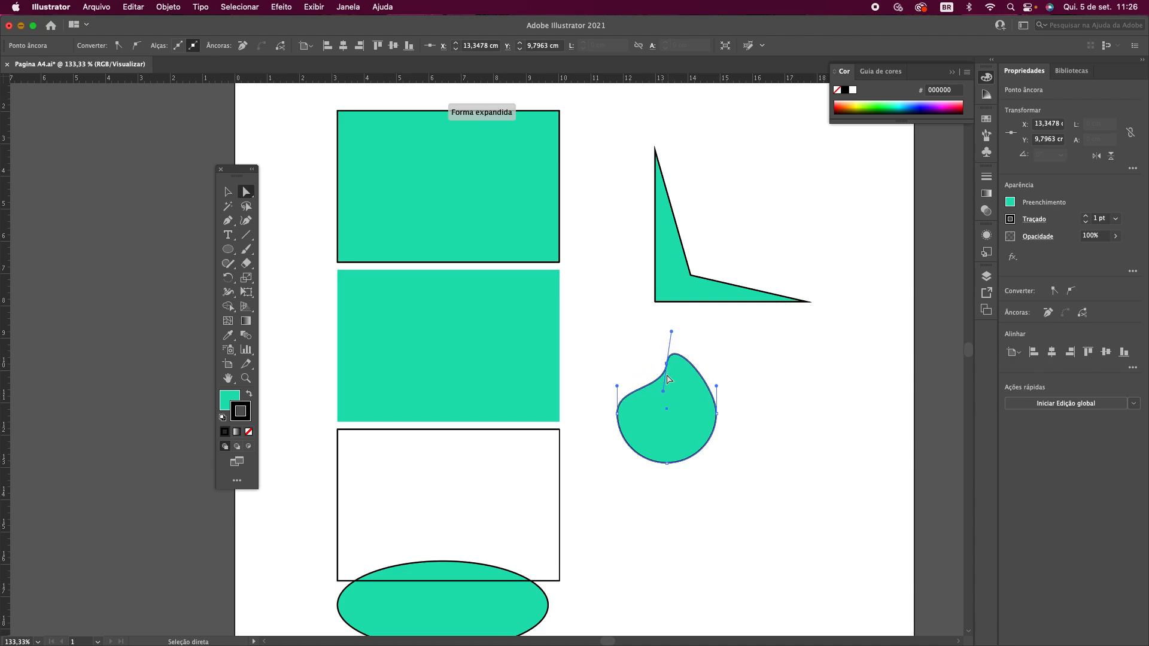
drag(662, 392, 648, 422)
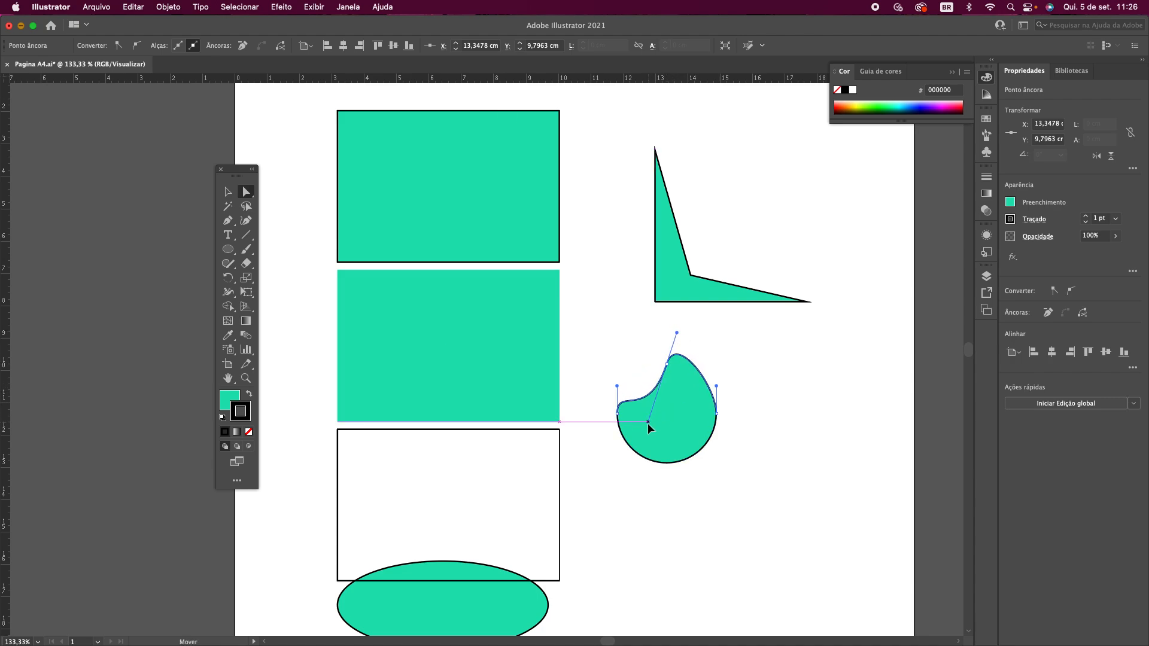
click(686, 525)
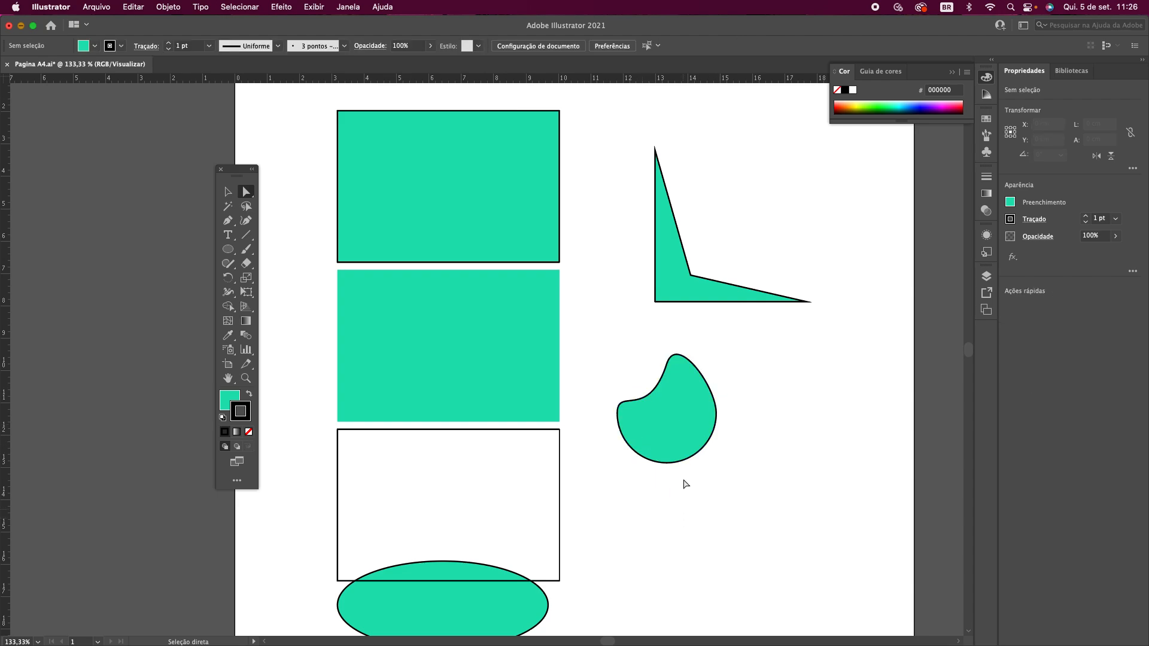
drag(697, 446, 818, 424)
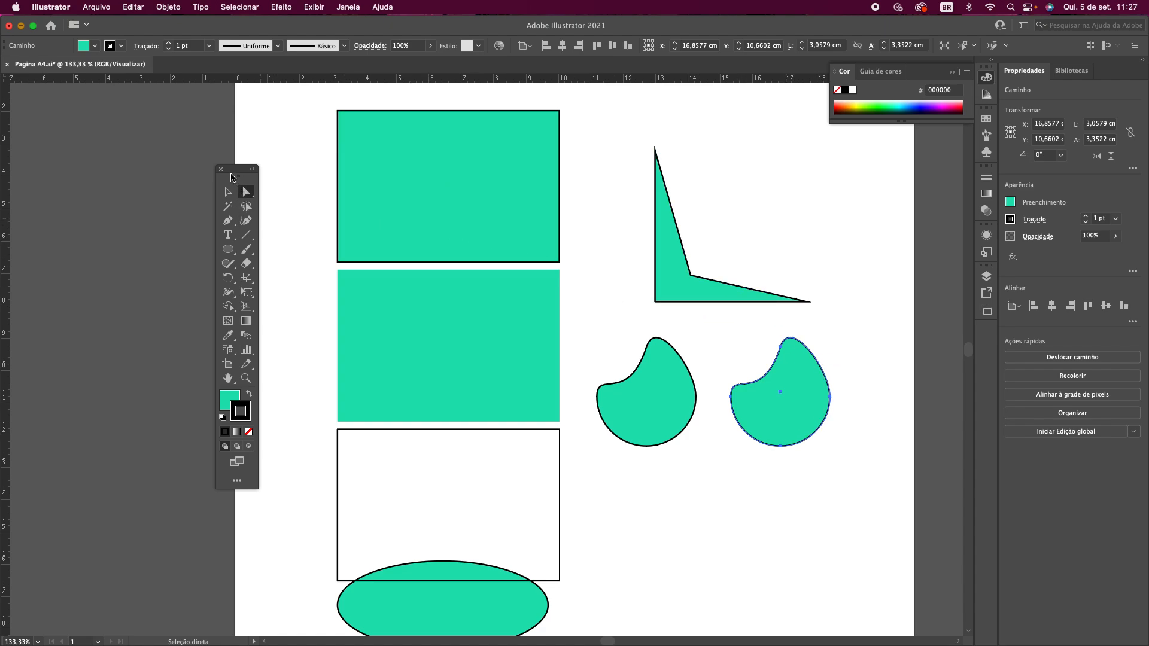
- Shift the tools palette slightly and detach the Pen tool group as a floating palette below the reshaped circles
drag(232, 177, 260, 210)
click(256, 259)
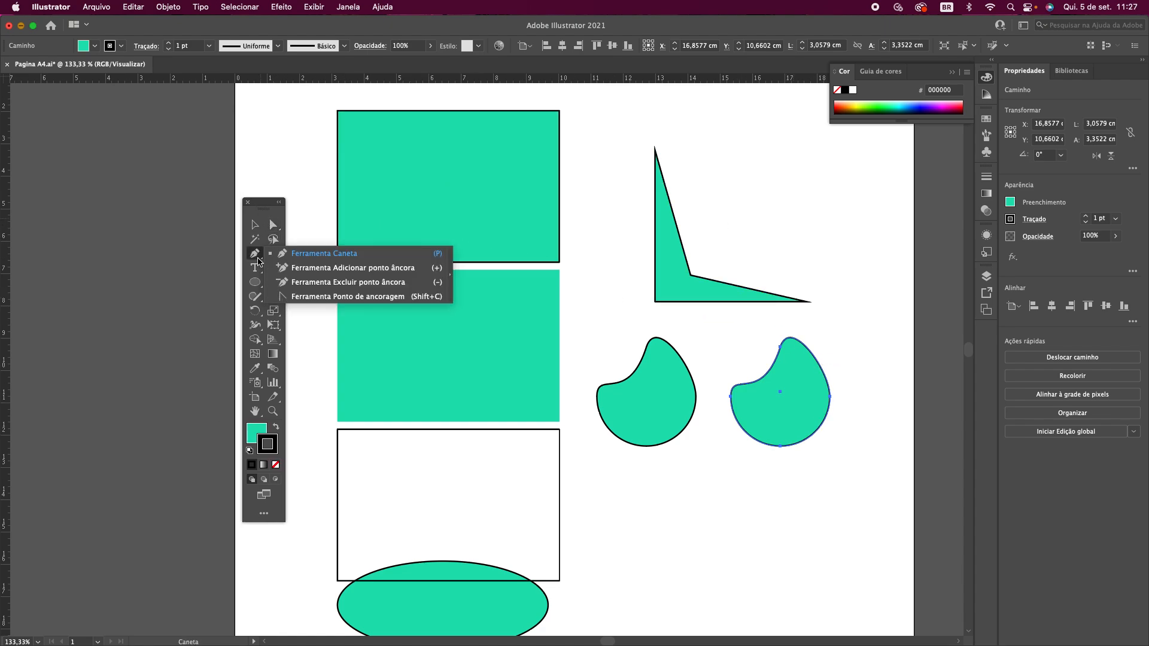
click(452, 281)
drag(334, 284, 691, 504)
- Add four anchor points to the left reshaped circle: on its concave edge, lower left, lower right and upper right
click(698, 519)
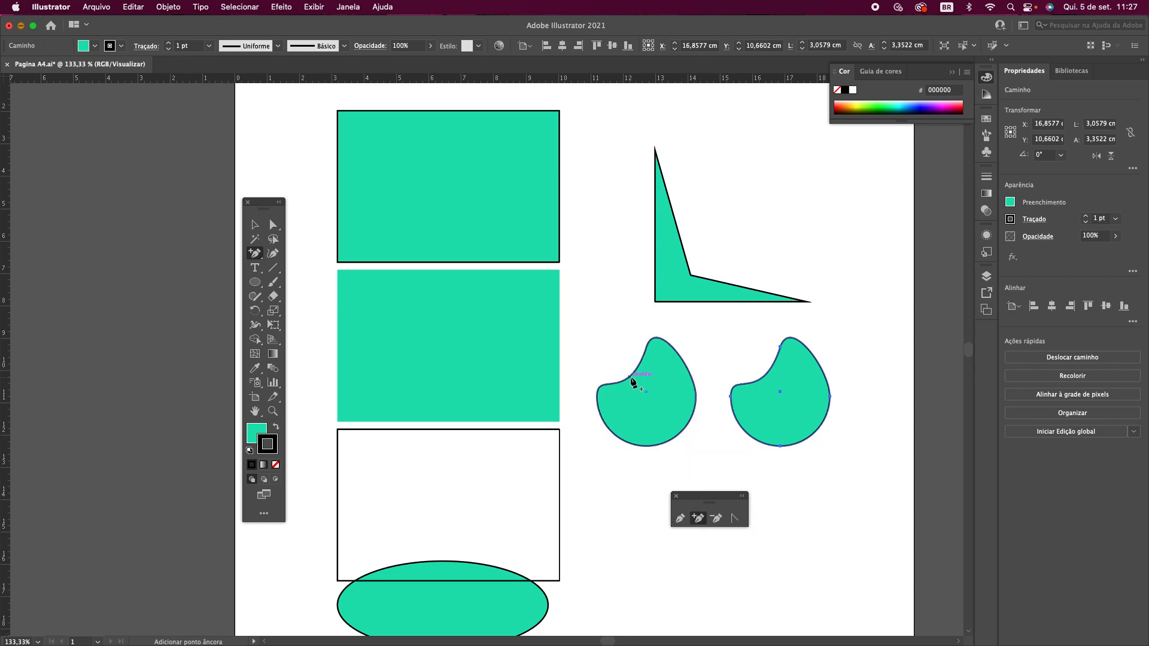
click(632, 377)
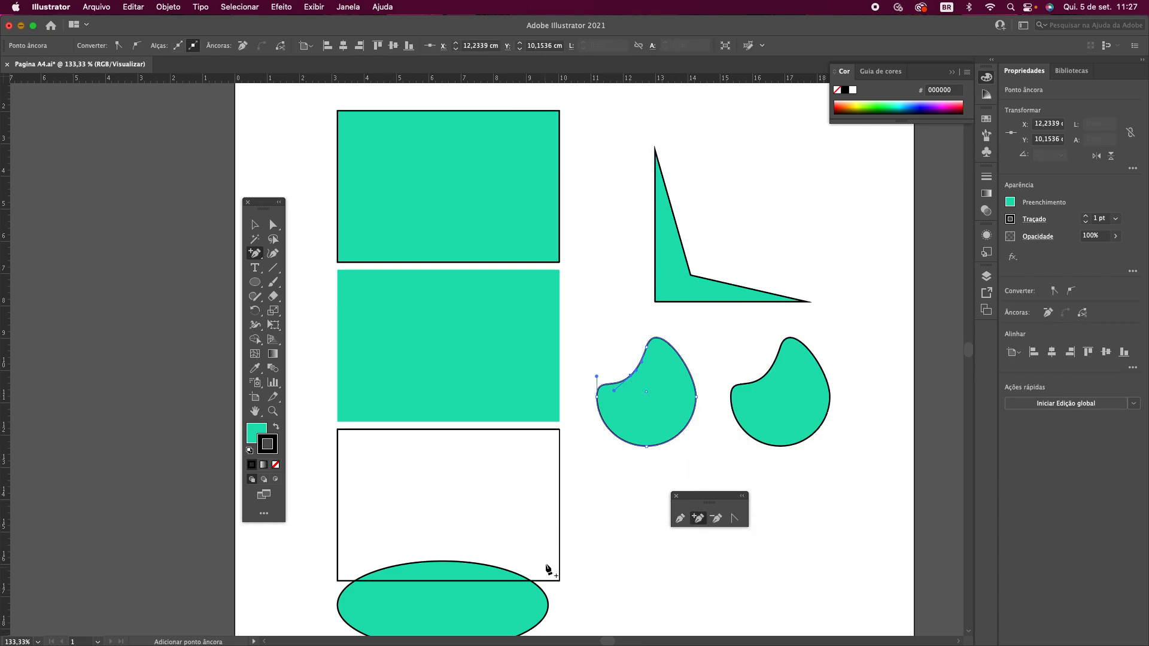
click(609, 430)
click(683, 361)
click(690, 372)
- Distort the left shape by pulling its bottom and upper-right handles and moving its rightmost anchor outward to about X 14.7, Y 11.1 cm
click(274, 225)
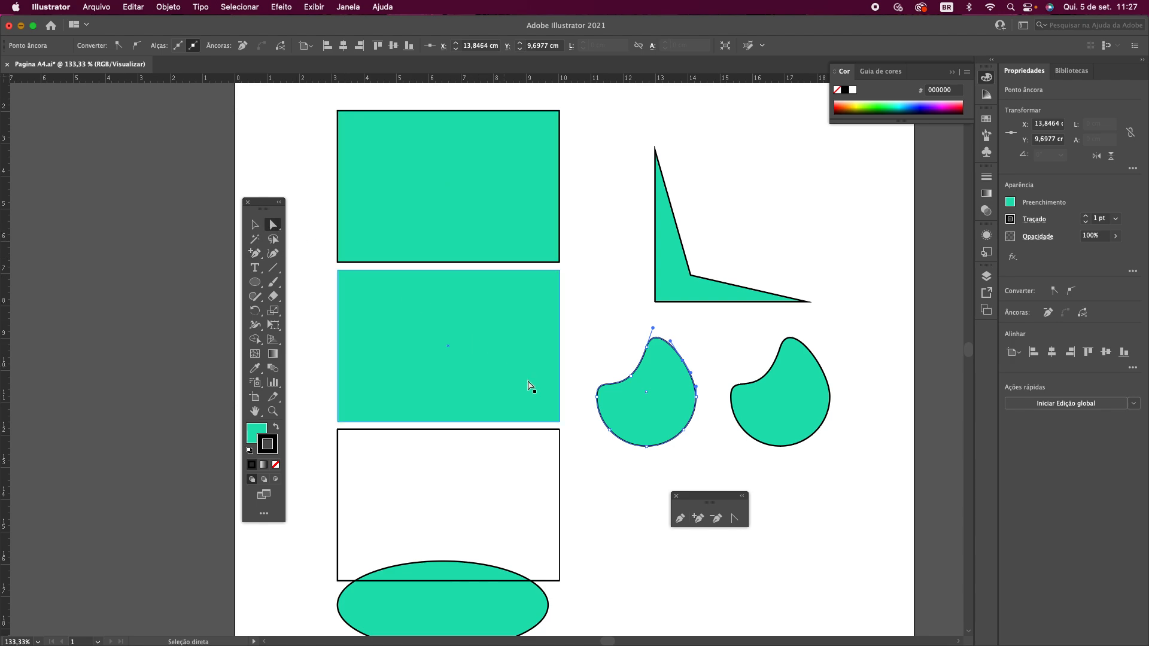
click(617, 439)
drag(618, 444, 658, 418)
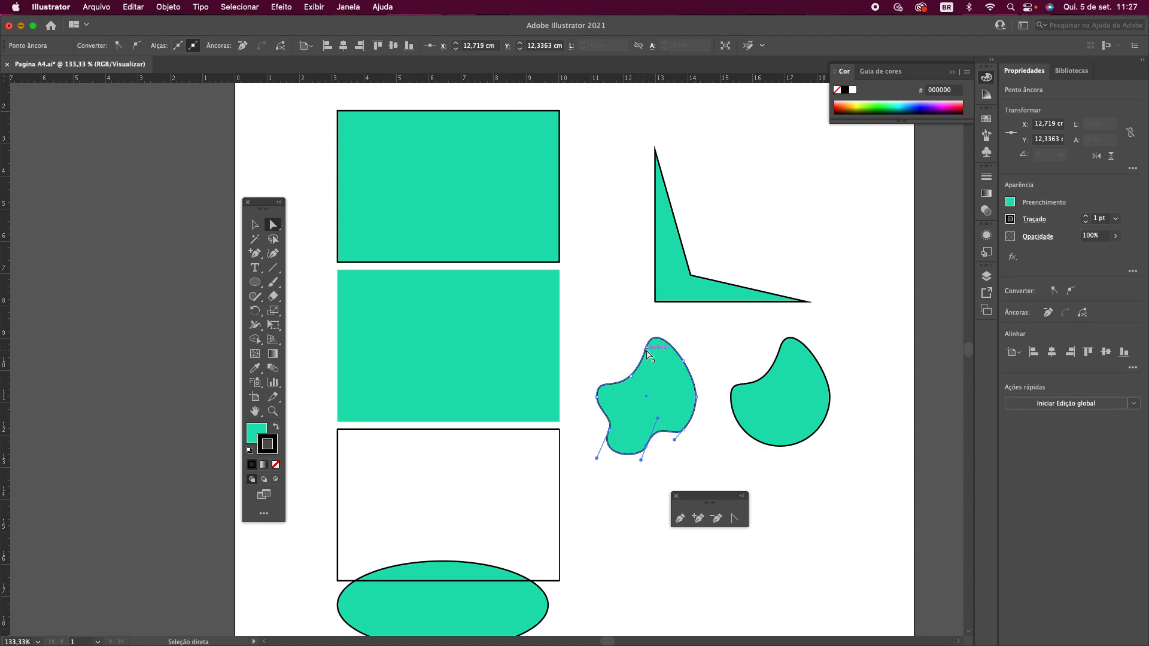
click(682, 361)
drag(691, 373, 712, 344)
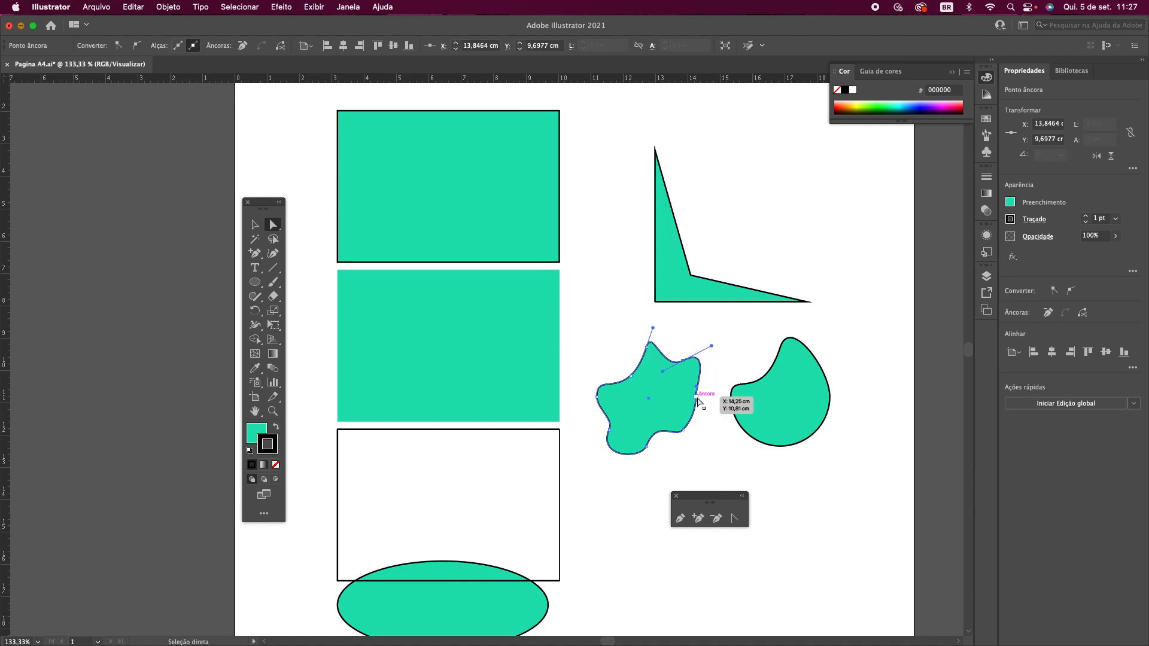
mouse_move(697, 398)
mouse_down()
mouse_move(707, 419)
mouse_move(711, 407)
mouse_up()
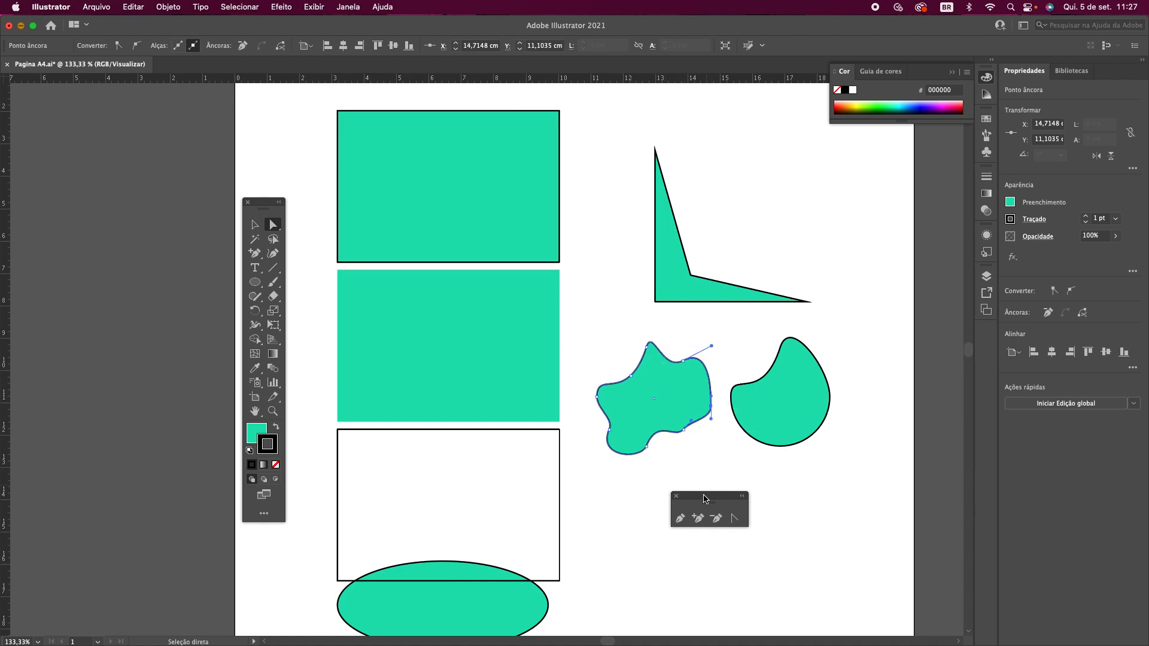
- Delete the distorted left shape's top, lower-right and leftmost anchor points
click(715, 519)
click(649, 350)
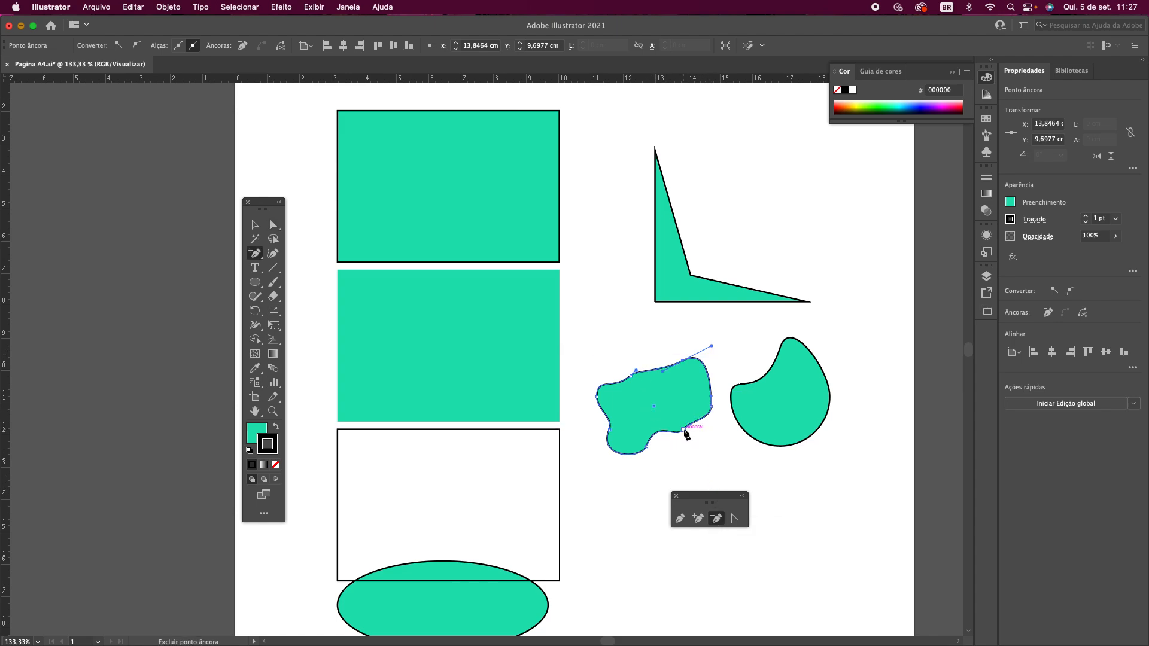
click(682, 429)
click(596, 396)
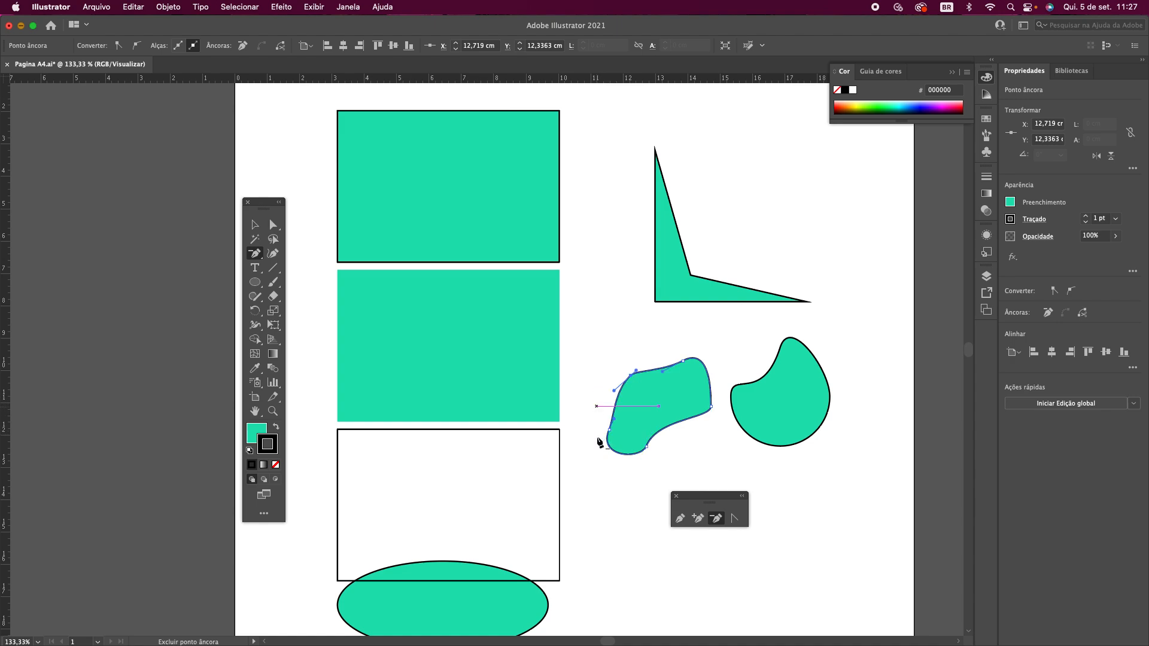
- Switch to the Selection tool and move the right-hand reshaped circle slightly right and down to about X 17.1, Y 10.8 cm
key(v)
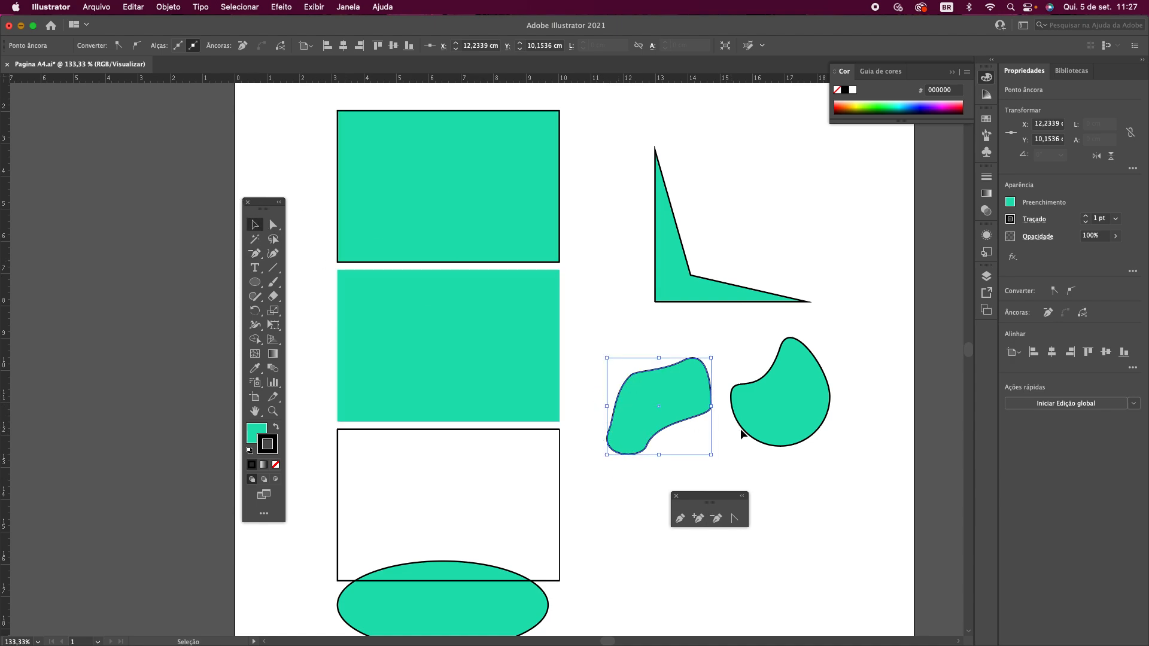
click(770, 401)
mouse_move(767, 372)
mouse_down()
mouse_move(760, 407)
mouse_move(774, 374)
mouse_up()
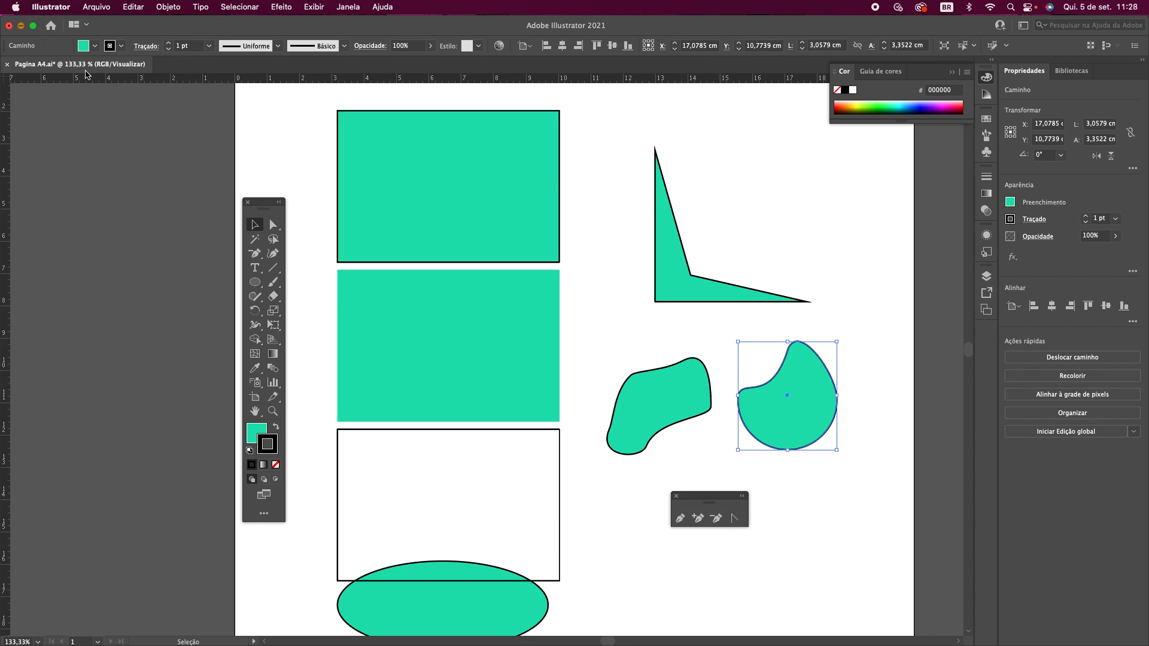
- Convert the right-hand shape's top, bottom and rightmost anchor points to corners
click(273, 224)
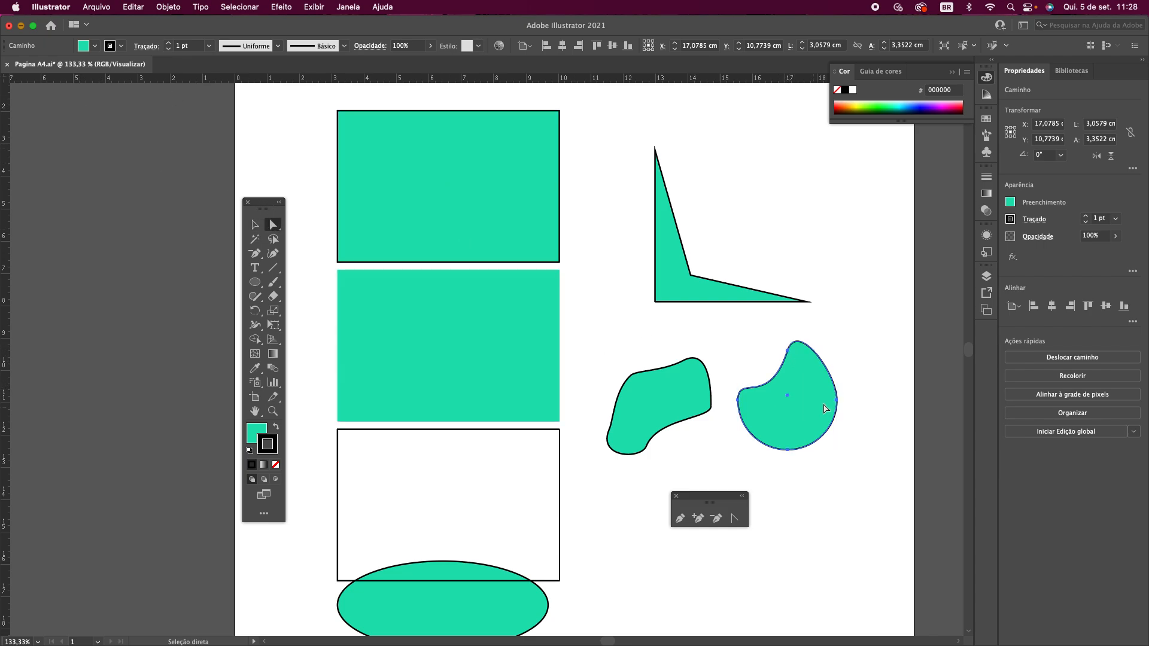
click(787, 351)
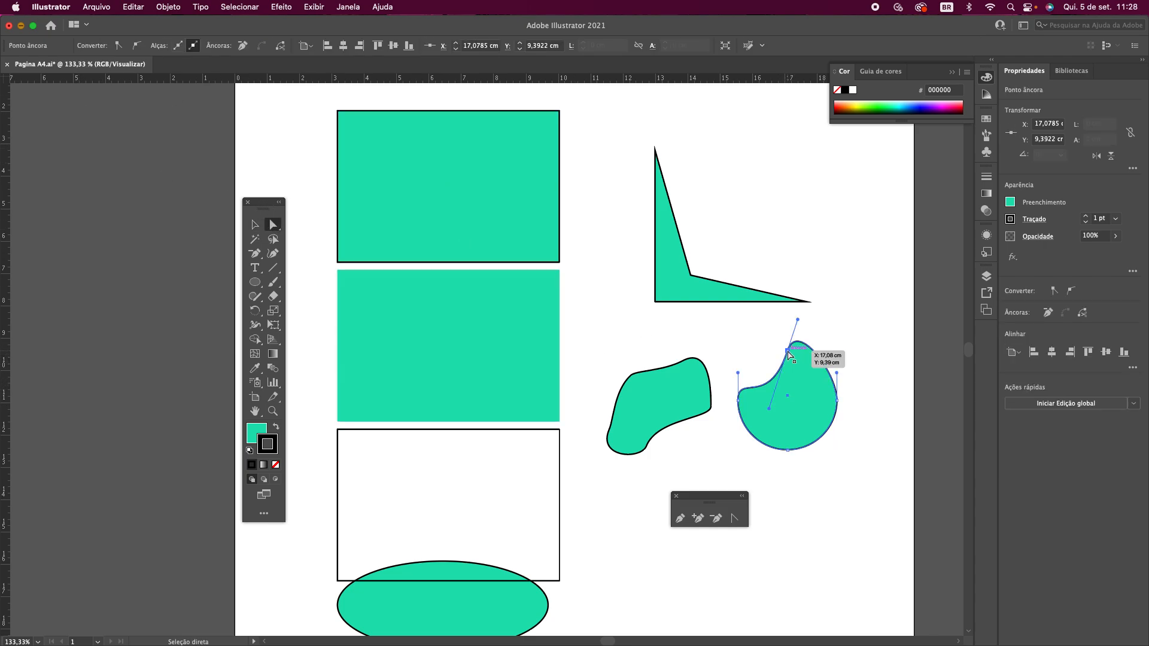
click(119, 47)
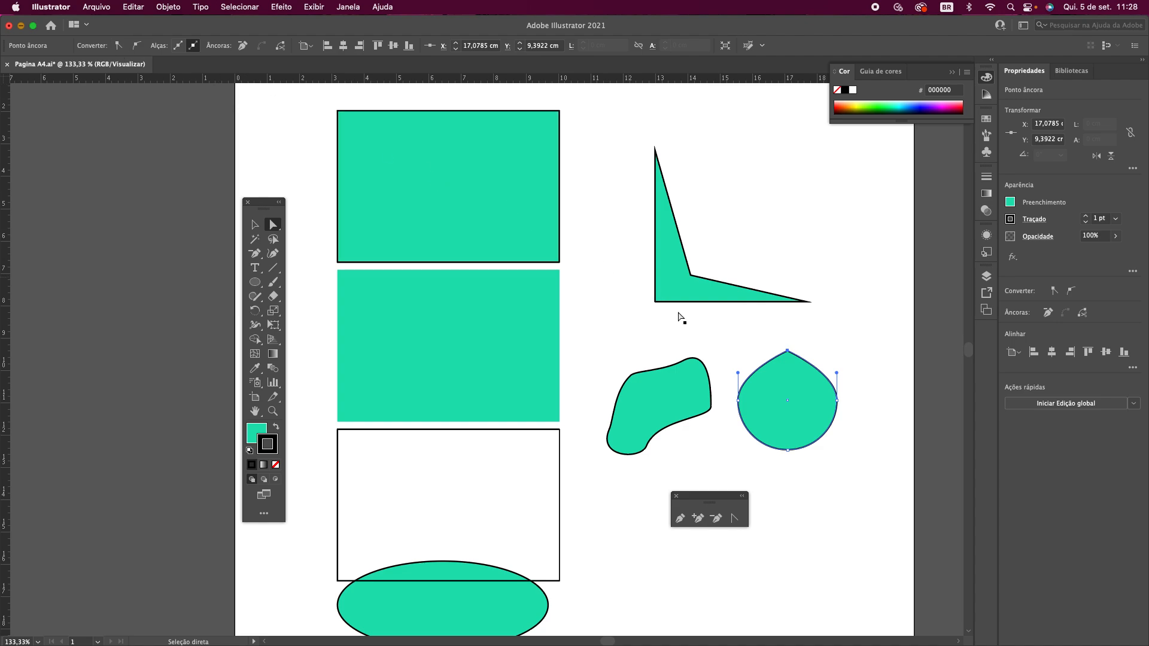
click(788, 449)
click(119, 48)
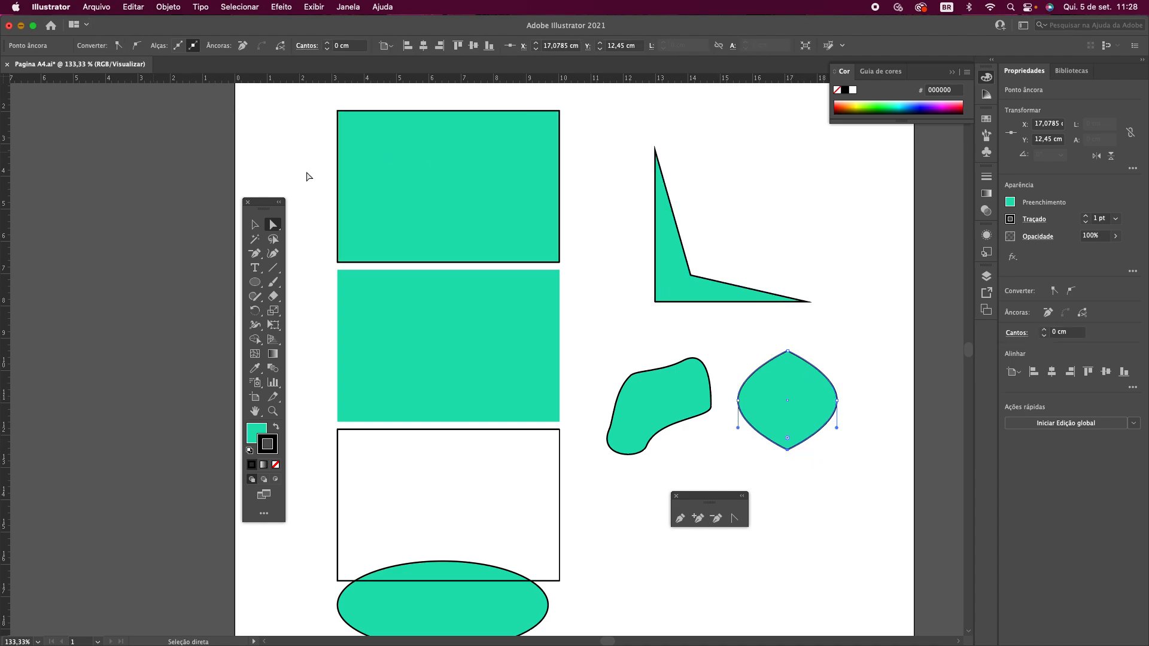
click(836, 400)
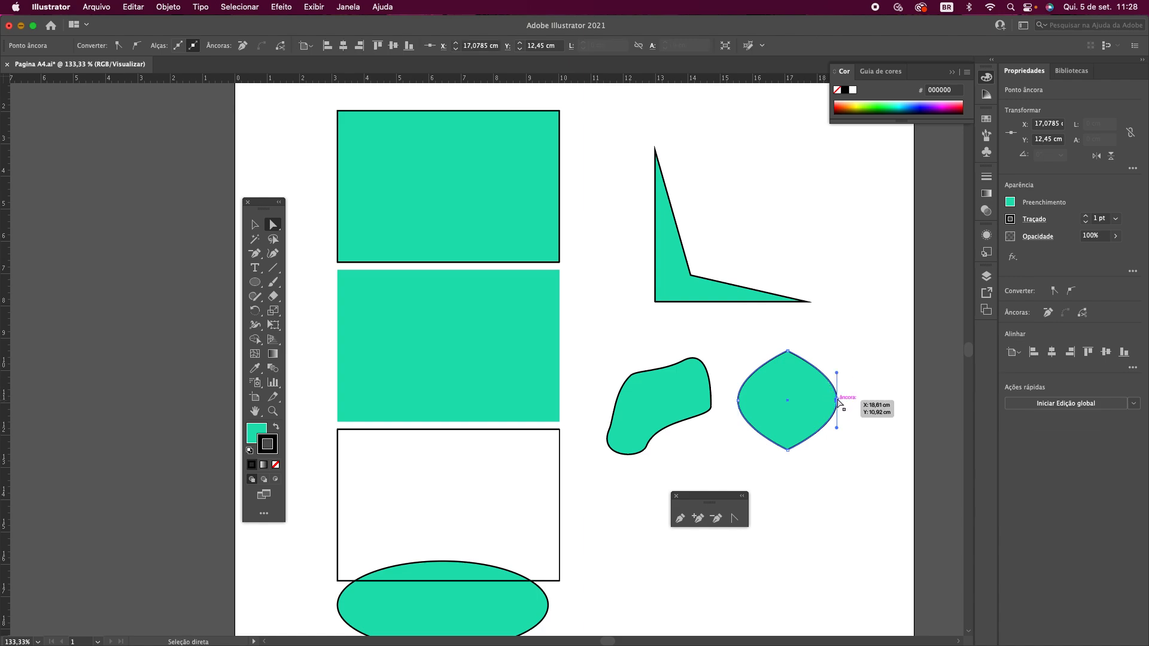
click(119, 47)
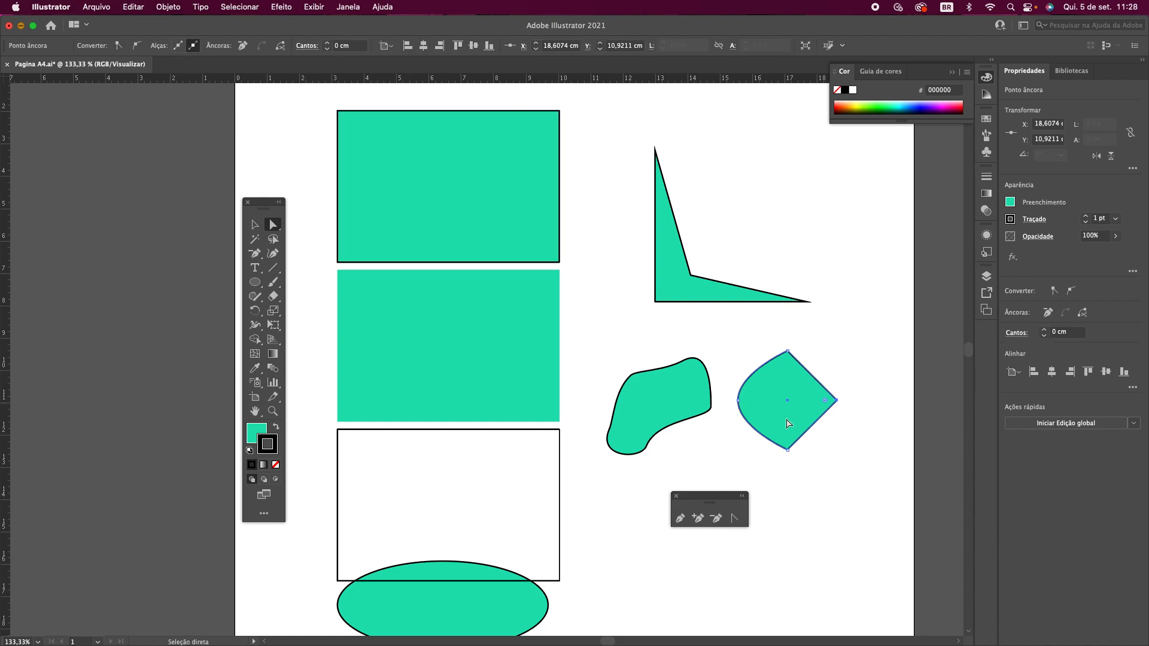
- Convert the right-hand shape's leftmost anchor point to a corner and the upper L-shape's inner anchor point to smooth
click(738, 400)
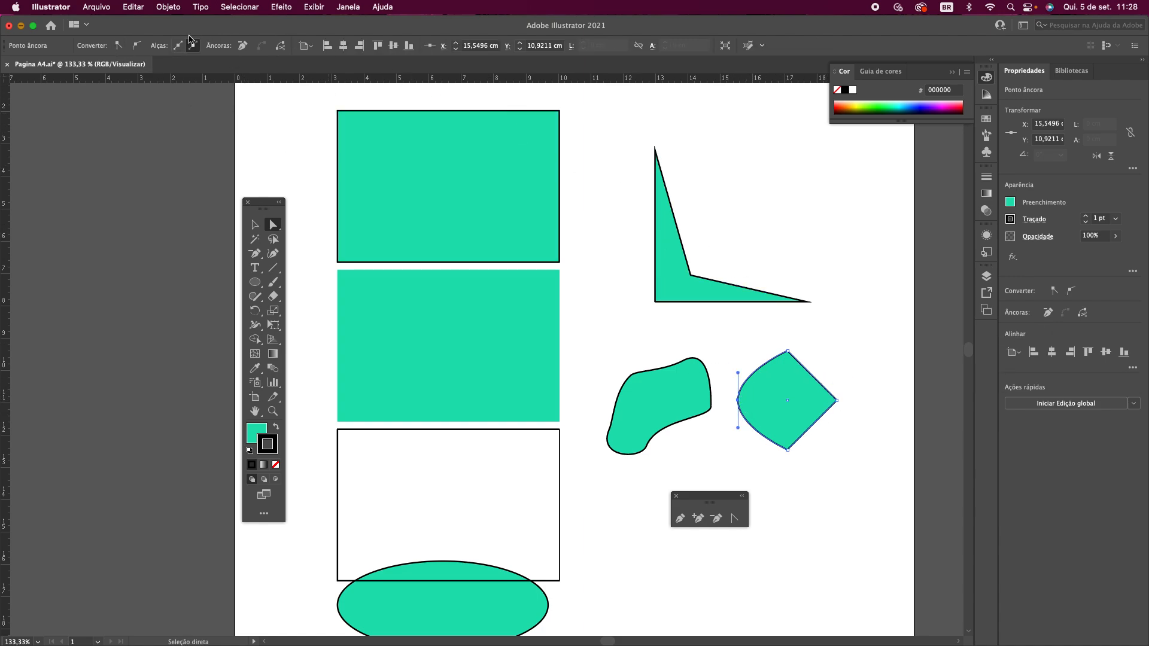
click(120, 47)
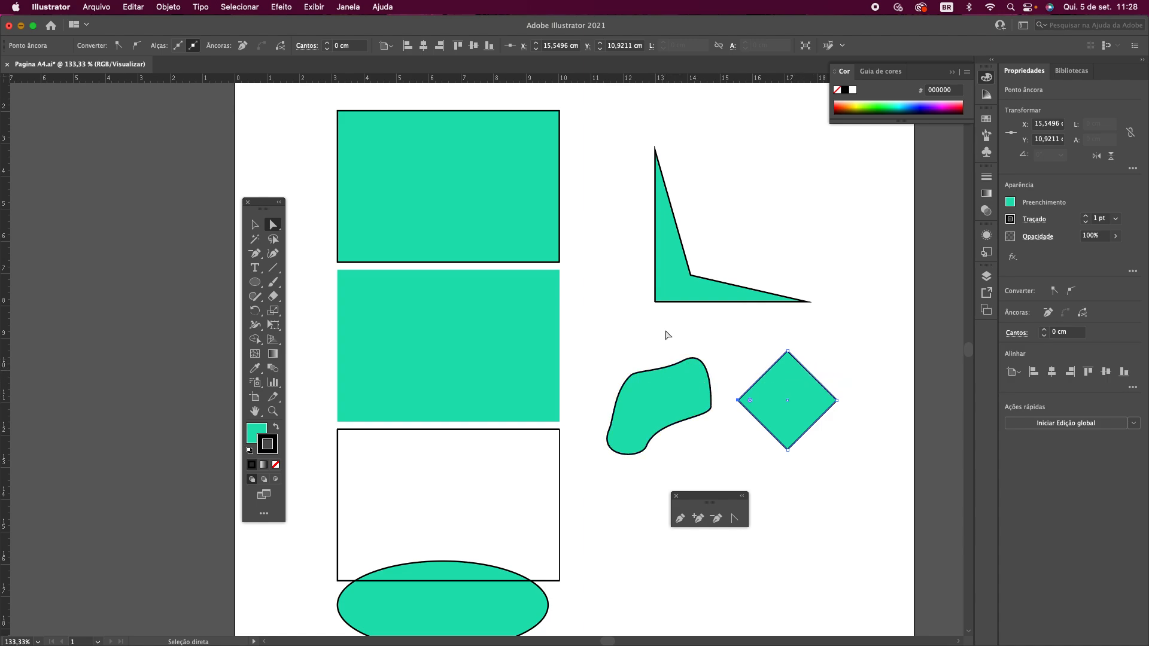
click(670, 302)
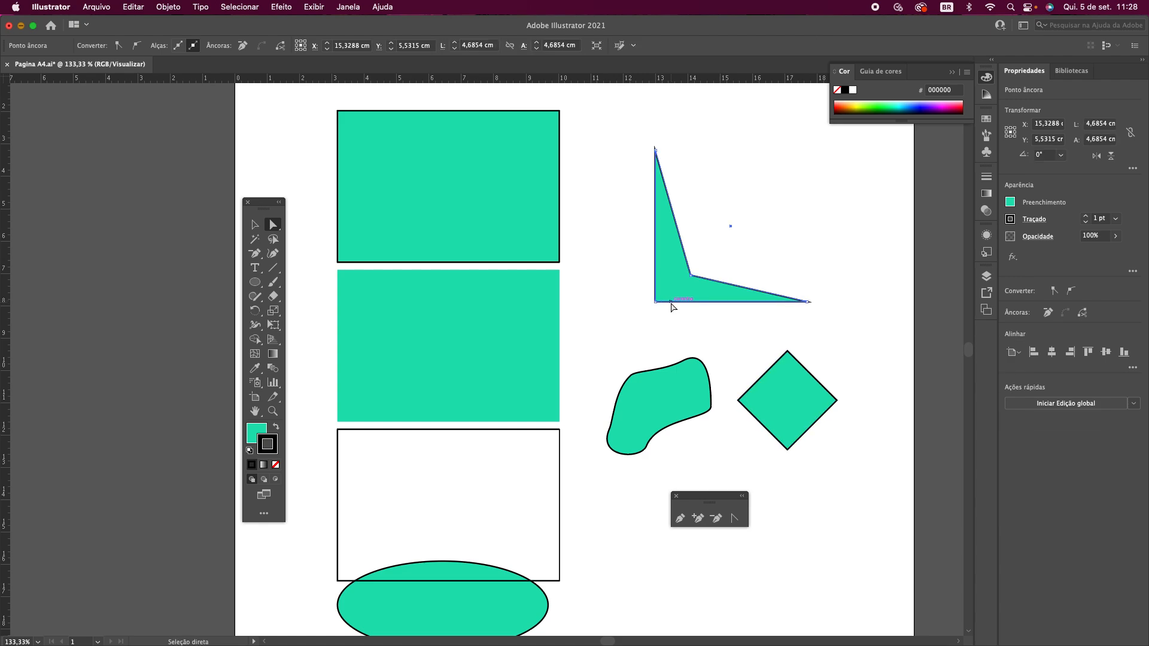
click(691, 277)
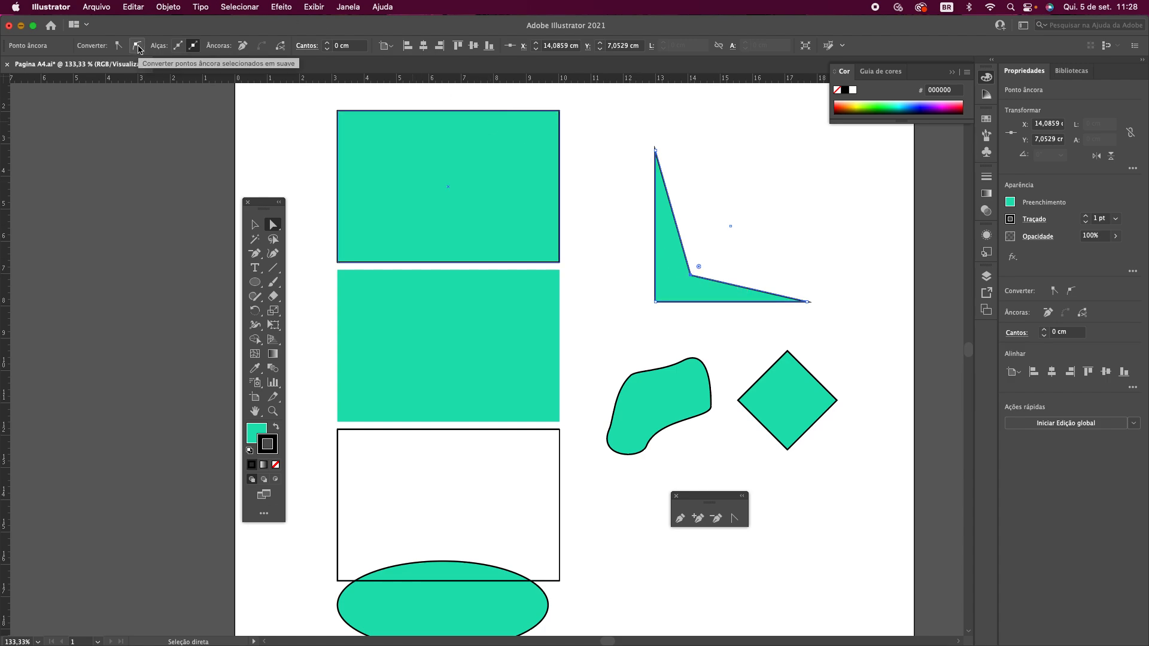
click(138, 47)
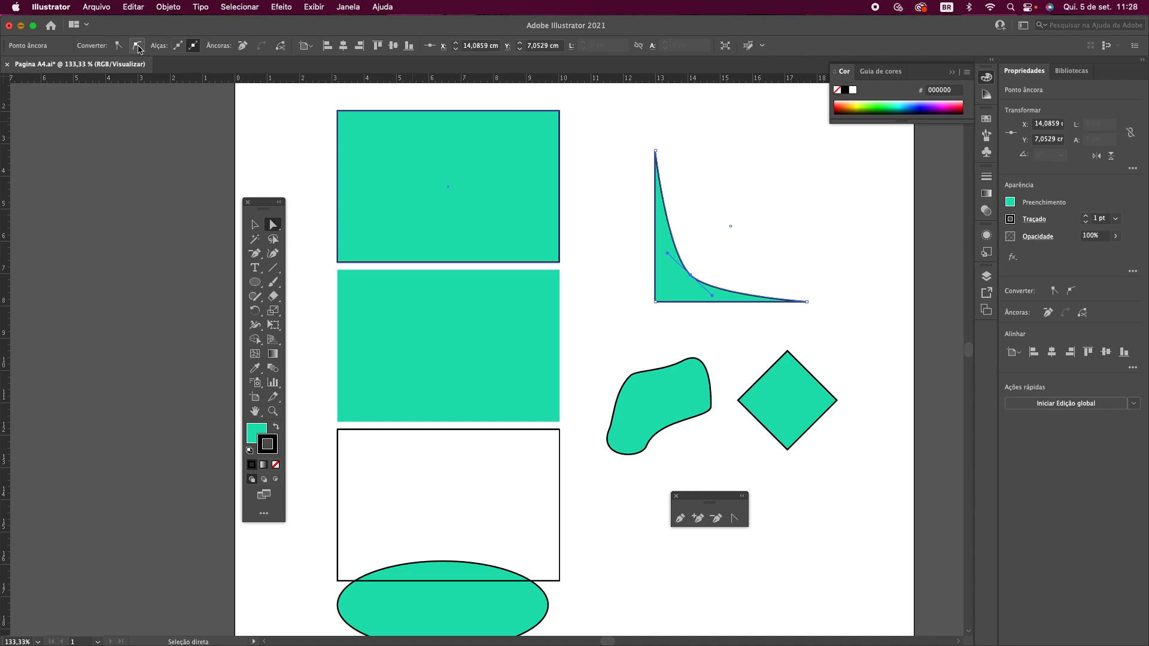
- Move the curved L-shape to about X 17.1, Y 4.6 cm and paste a copy at about X 13.5, Y 5.1 cm
click(255, 225)
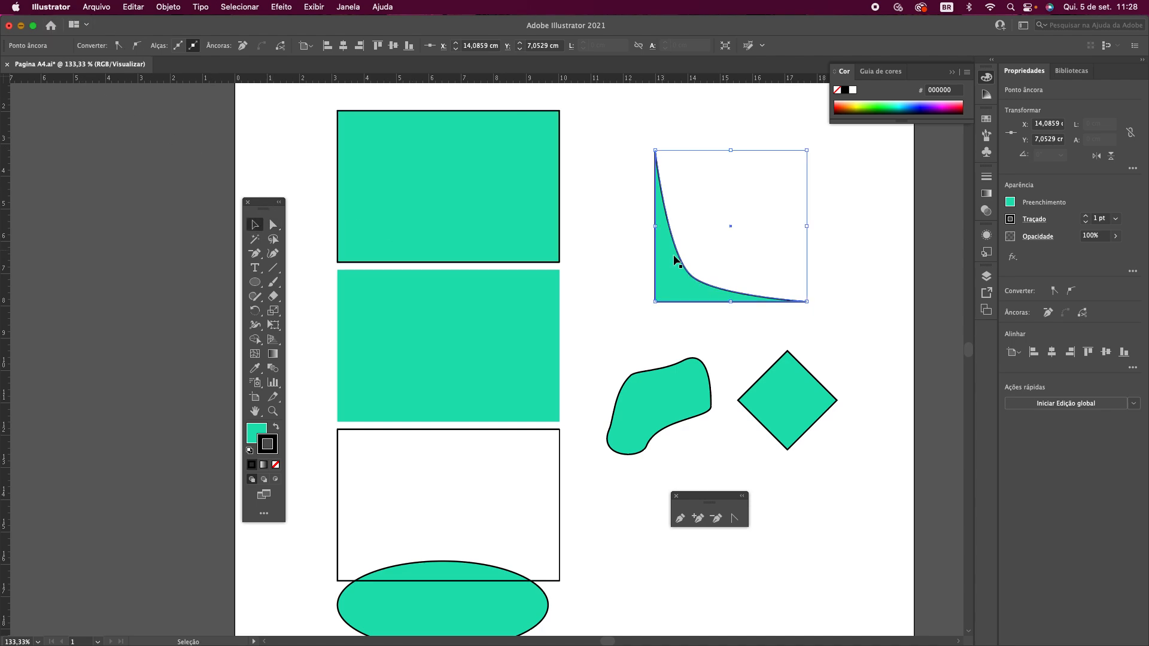
drag(676, 262, 732, 230)
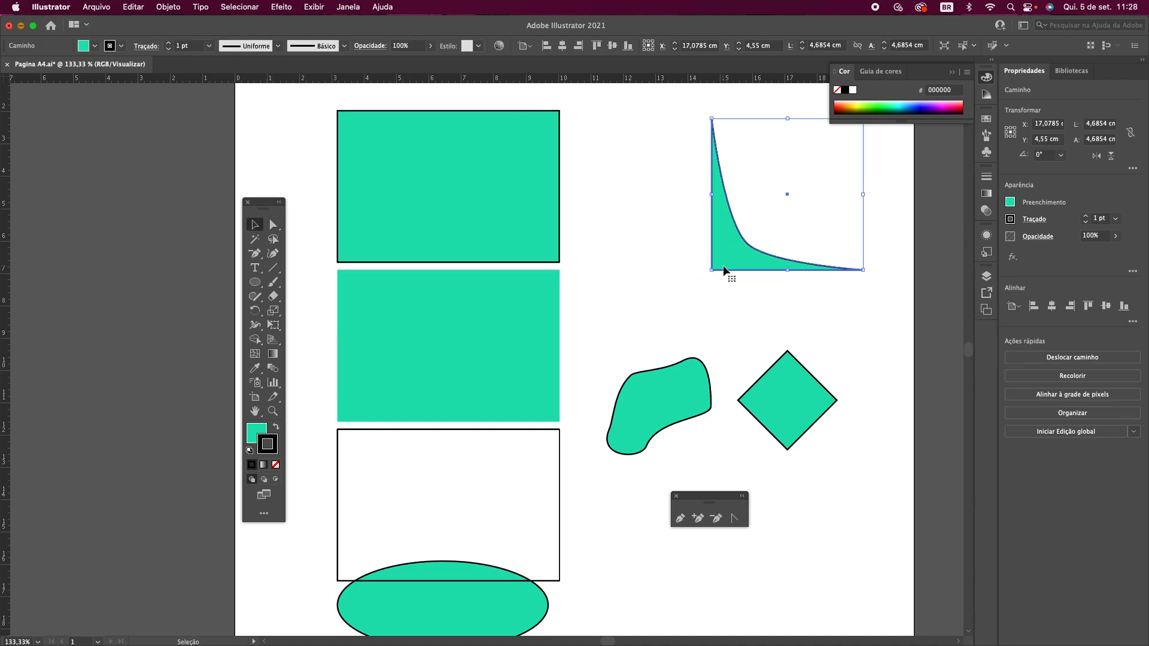
key(super+c)
key(super+v)
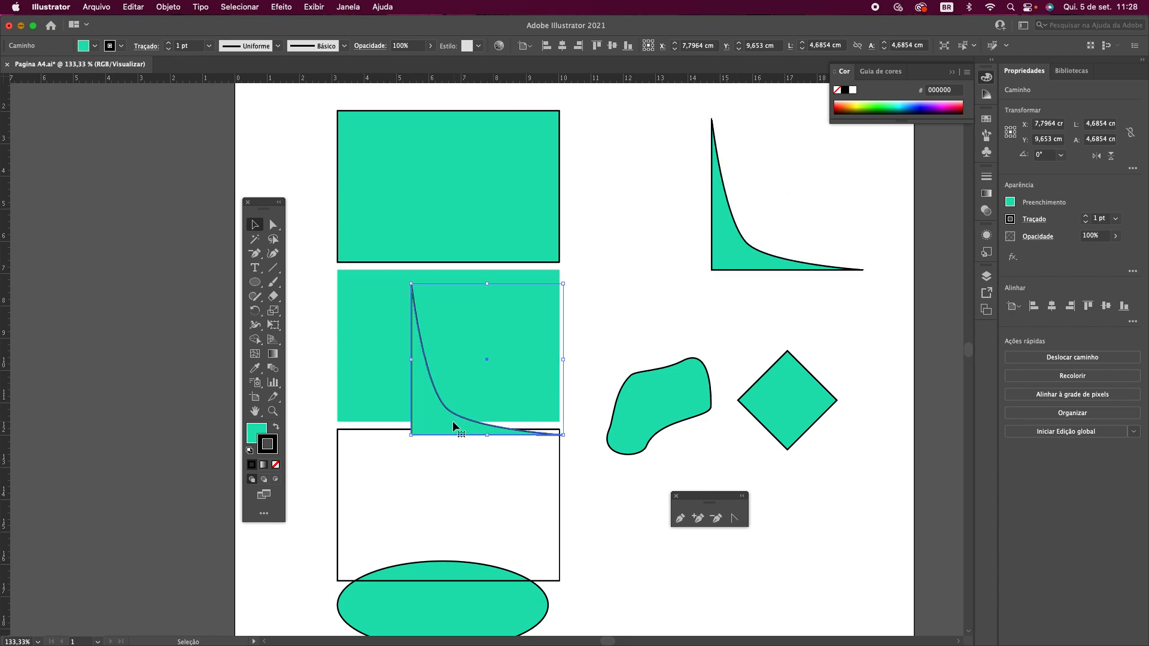
drag(453, 422, 616, 269)
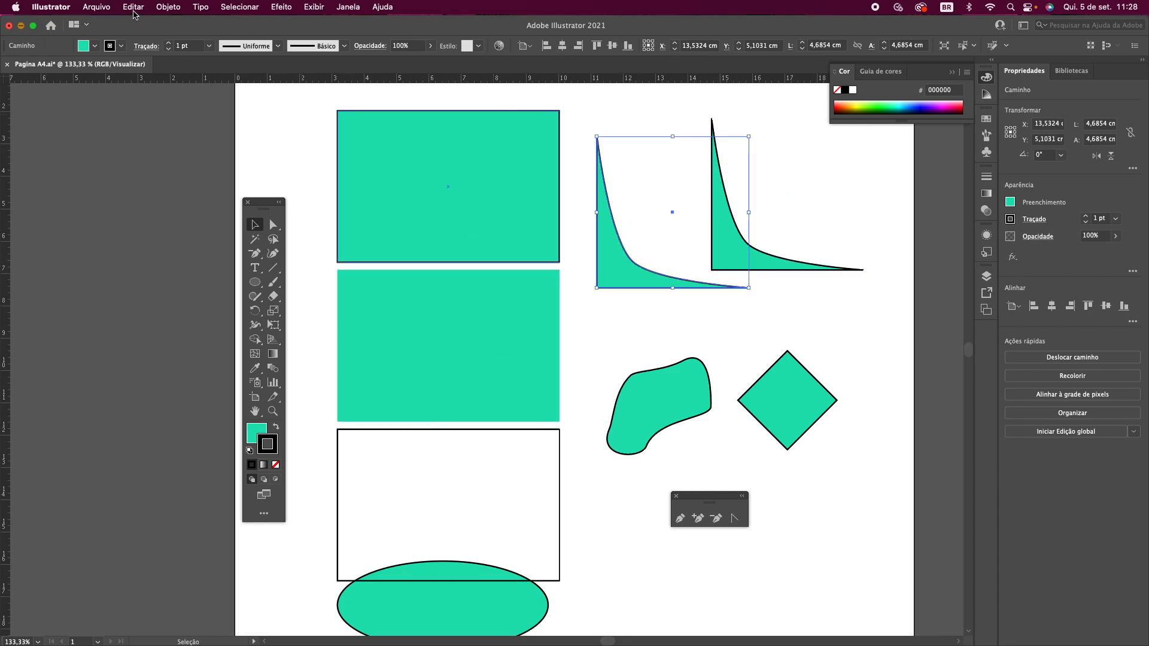
- Reflect the pasted curved shape across the vertical axis
click(168, 7)
mouse_move(177, 26)
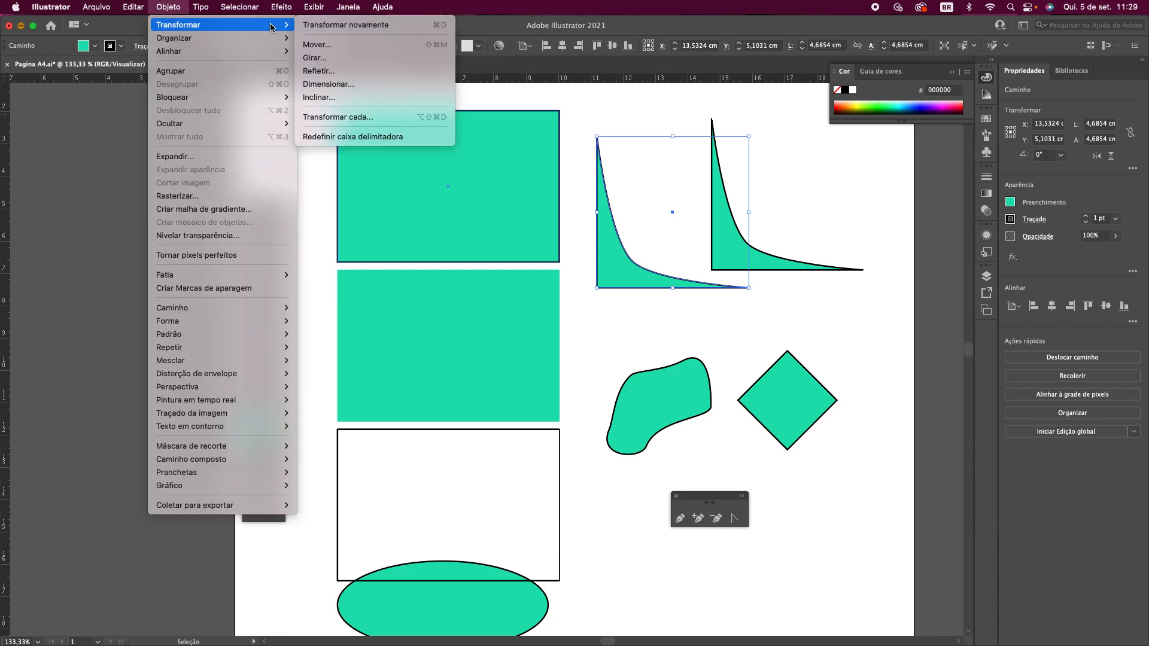
click(319, 70)
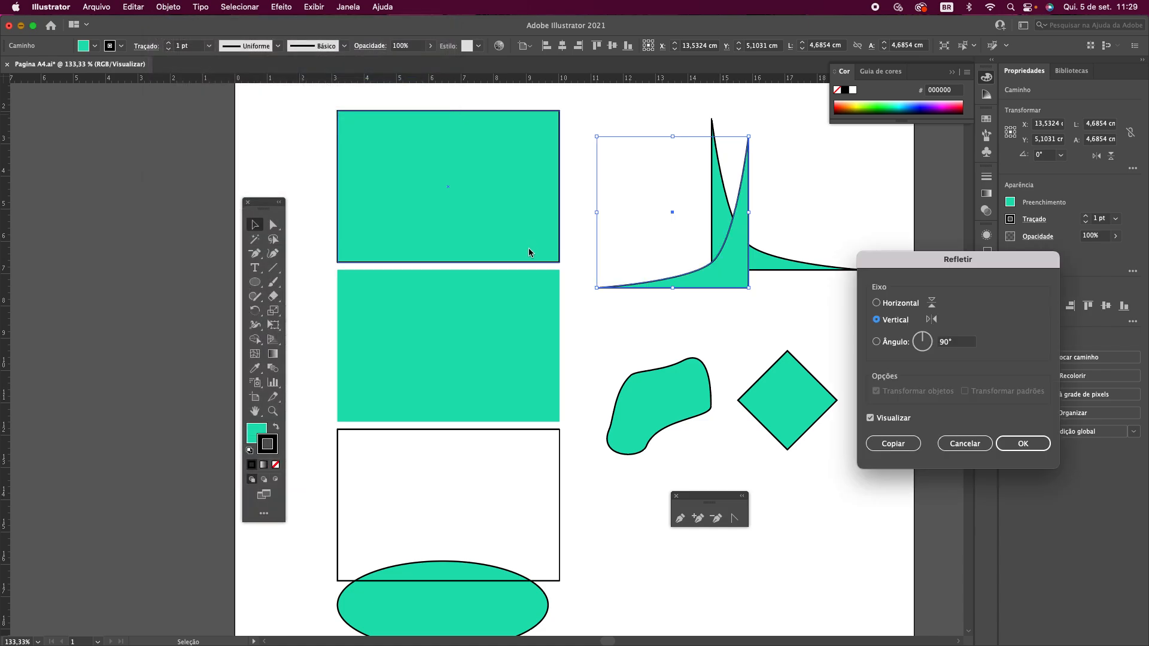
click(1022, 443)
- Move the reflected copy against the original so their straight vertical edges and bases line up
mouse_move(700, 277)
mouse_down()
mouse_move(659, 257)
mouse_move(686, 263)
mouse_up()
click(683, 281)
click(700, 292)
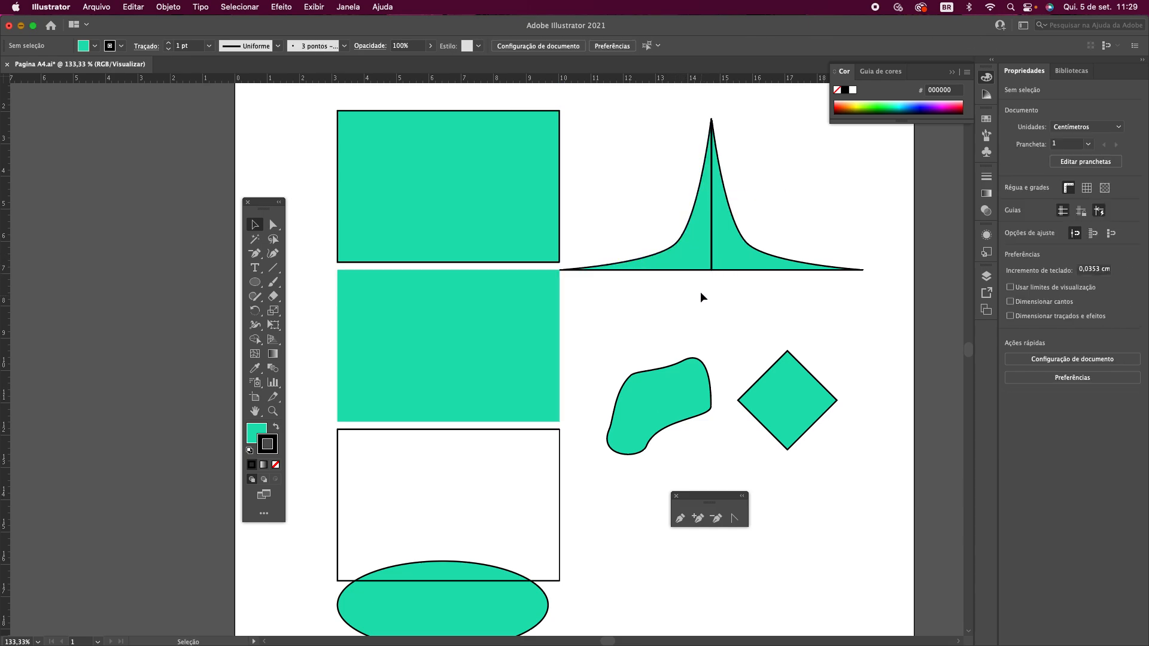
- Move both mirrored halves together slightly right to about X 15.2, Y 4.6 cm and reselect them
drag(689, 193, 732, 217)
drag(732, 257, 745, 258)
click(744, 292)
drag(676, 177, 750, 234)
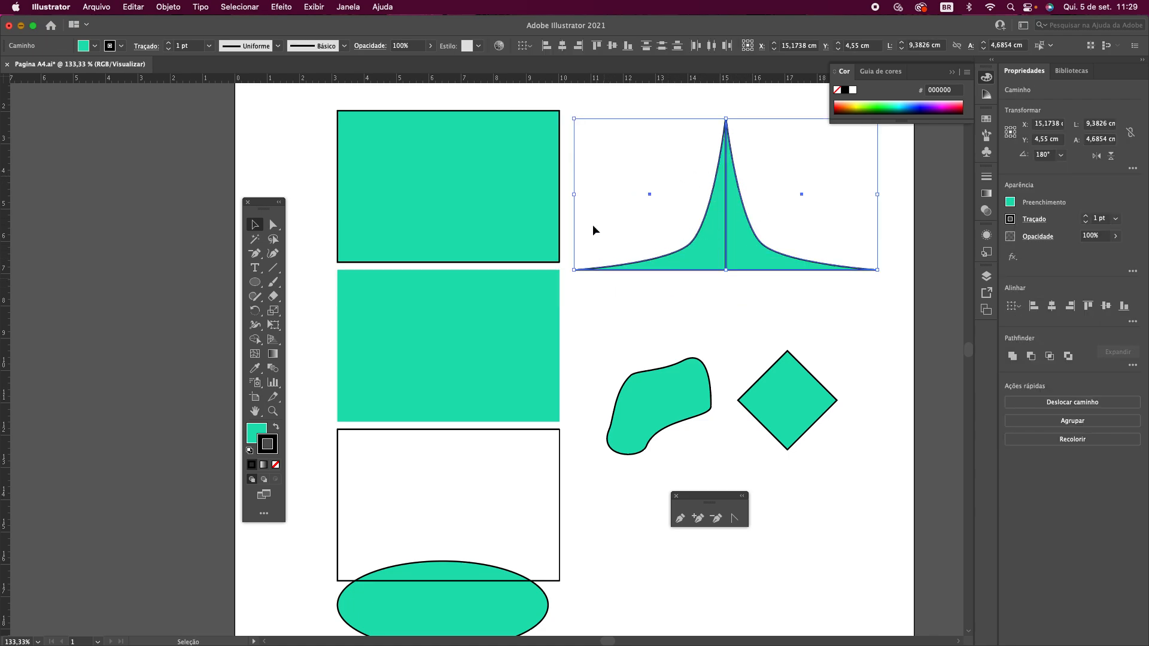
- Show the Pathfinder panel and place it just below the mirrored halves
click(339, 12)
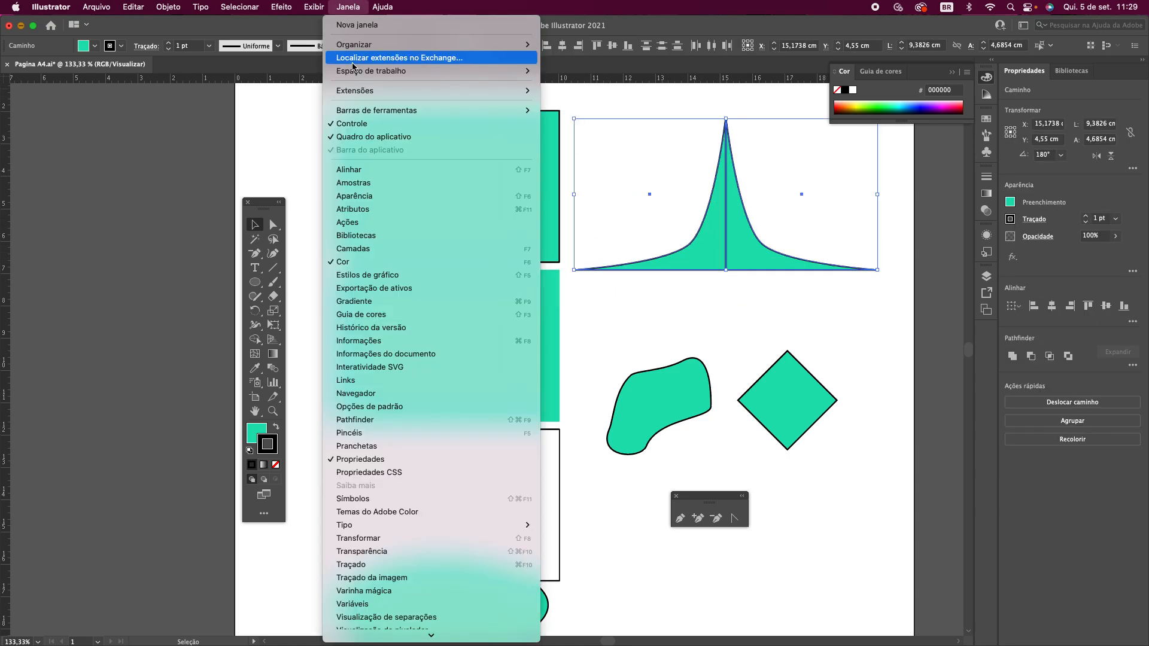
mouse_move(400, 637)
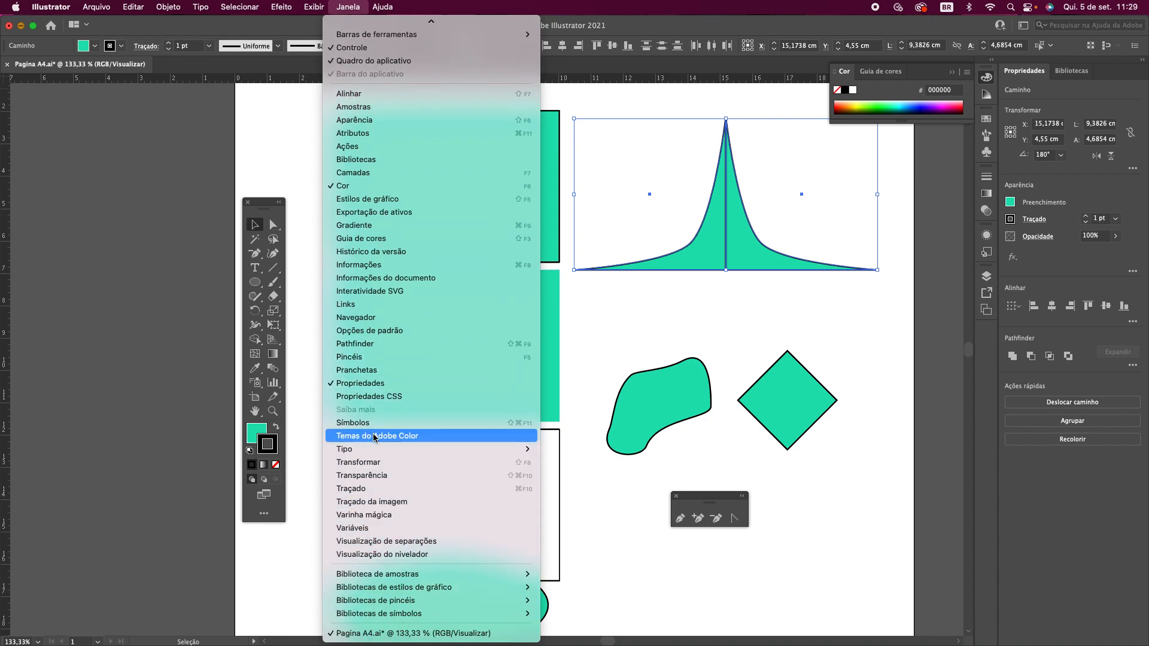
click(371, 344)
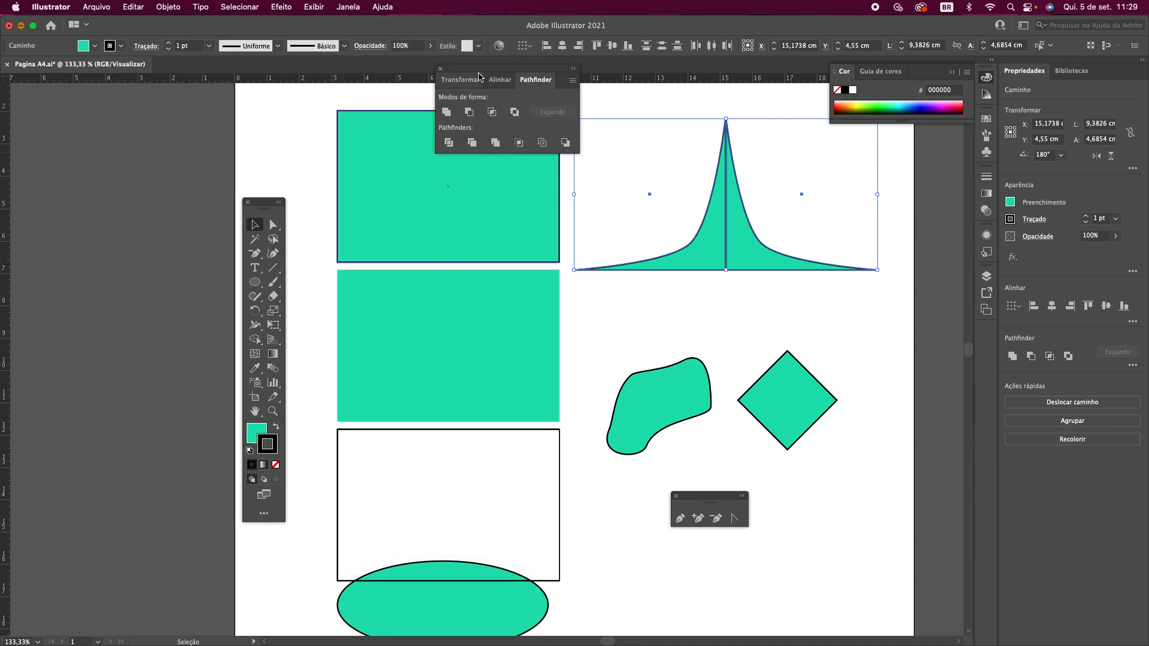
drag(473, 73, 707, 308)
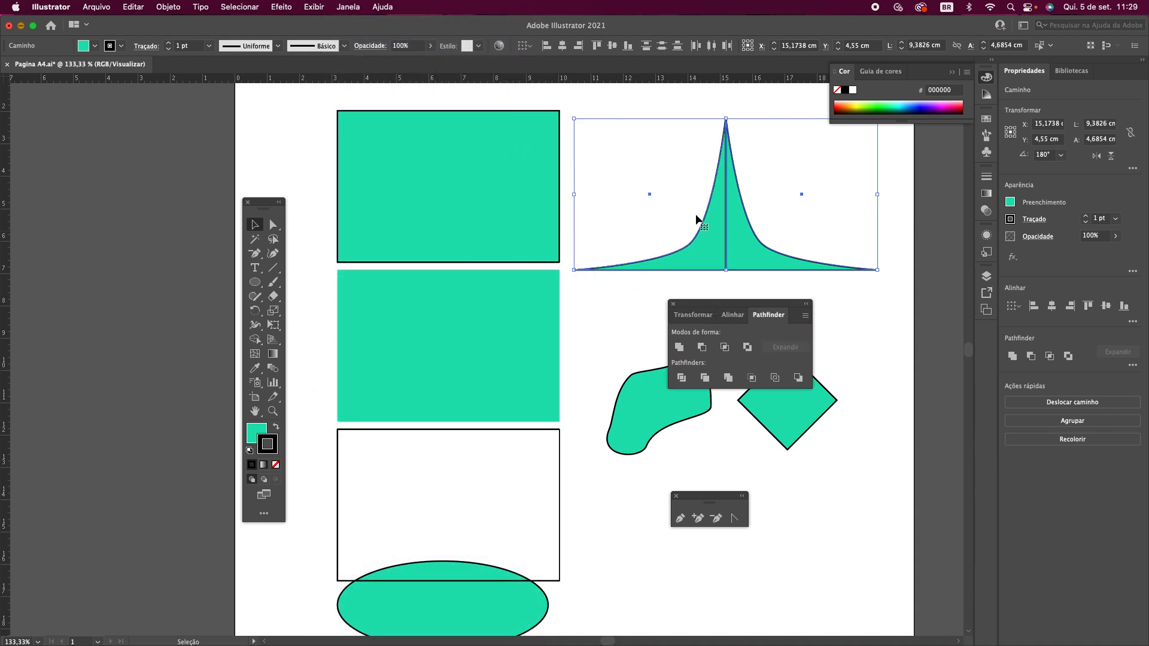
- Try to unite the two mirrored halves with the Pathfinder
click(679, 348)
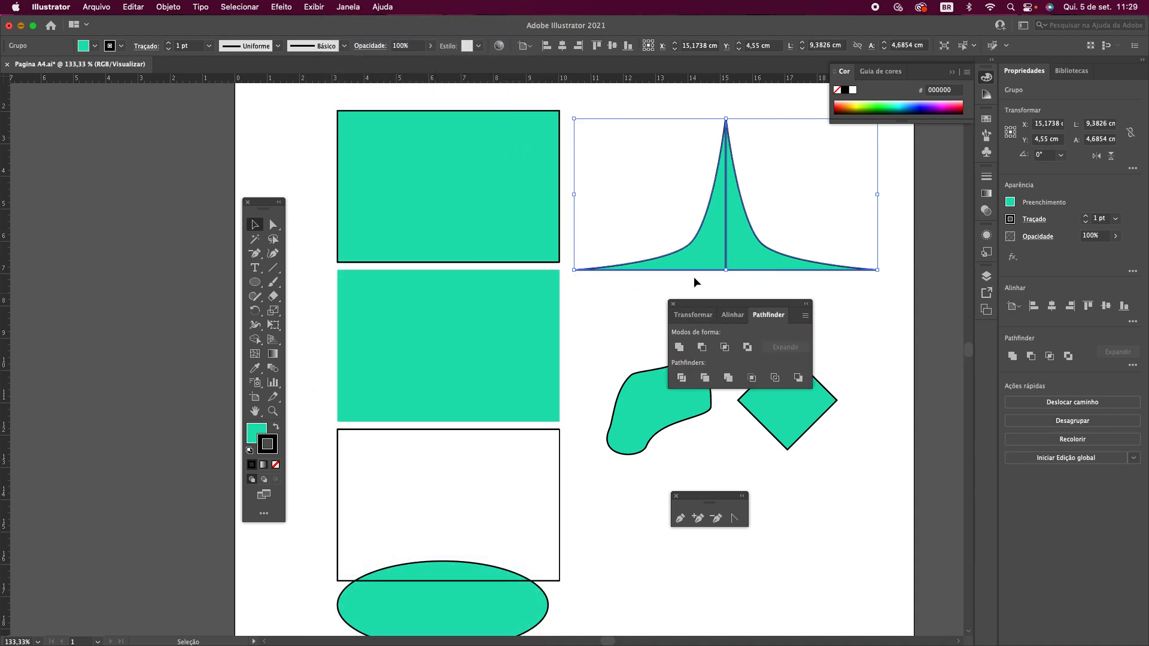
click(662, 236)
click(738, 259)
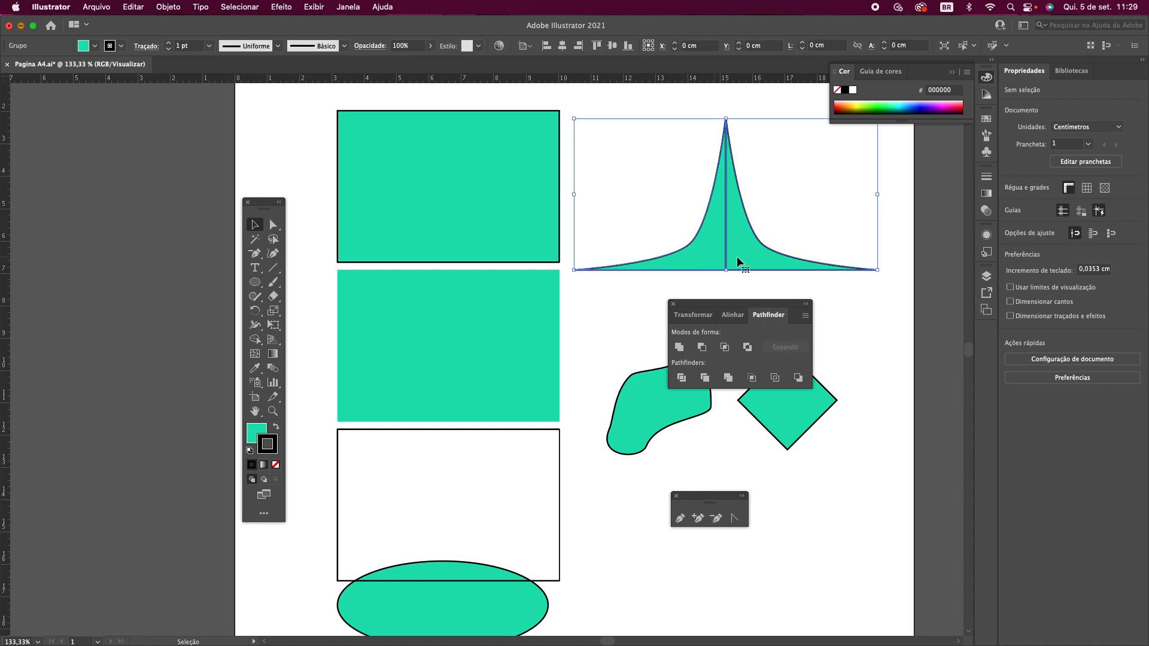
click(771, 217)
click(746, 250)
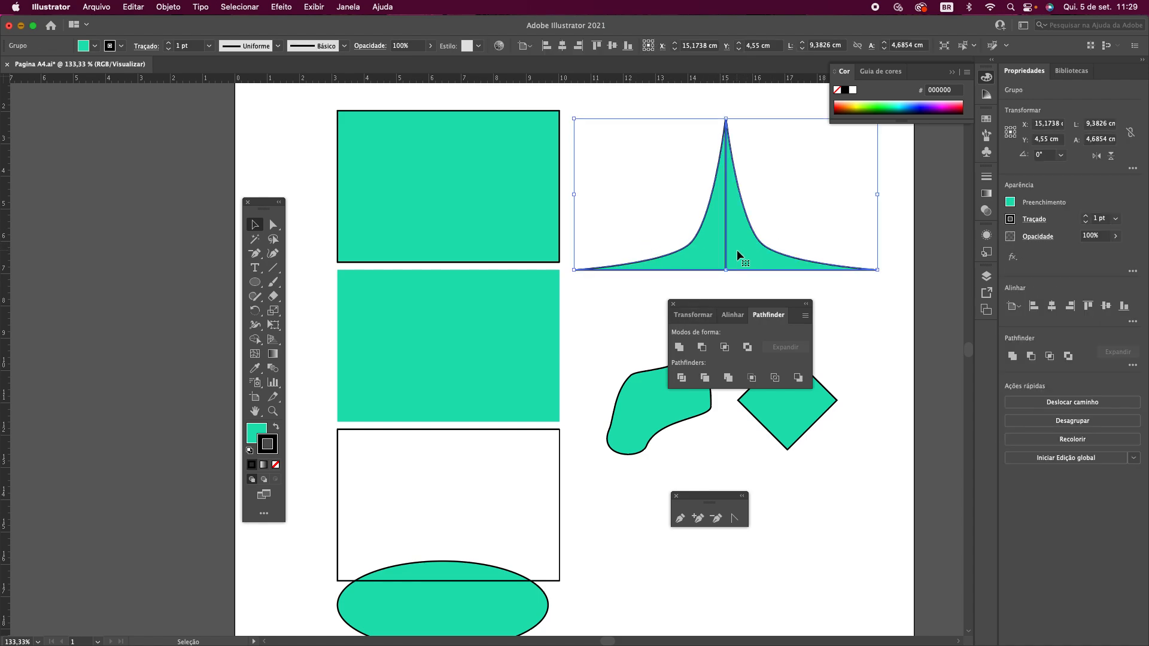
- Ungroup the mirrored halves and nudge the left half right so it closes the gap to the other half
key(super+shift+g)
click(676, 205)
mouse_move(697, 253)
mouse_down()
mouse_move(686, 254)
mouse_move(704, 252)
mouse_up()
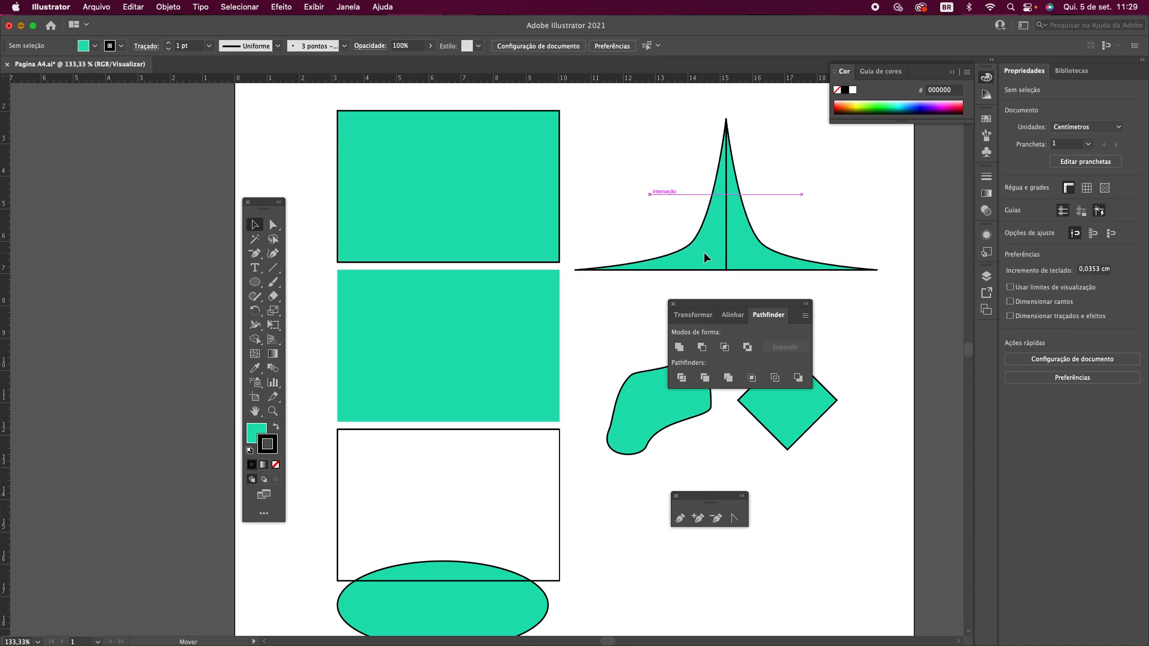
click(666, 195)
click(739, 209)
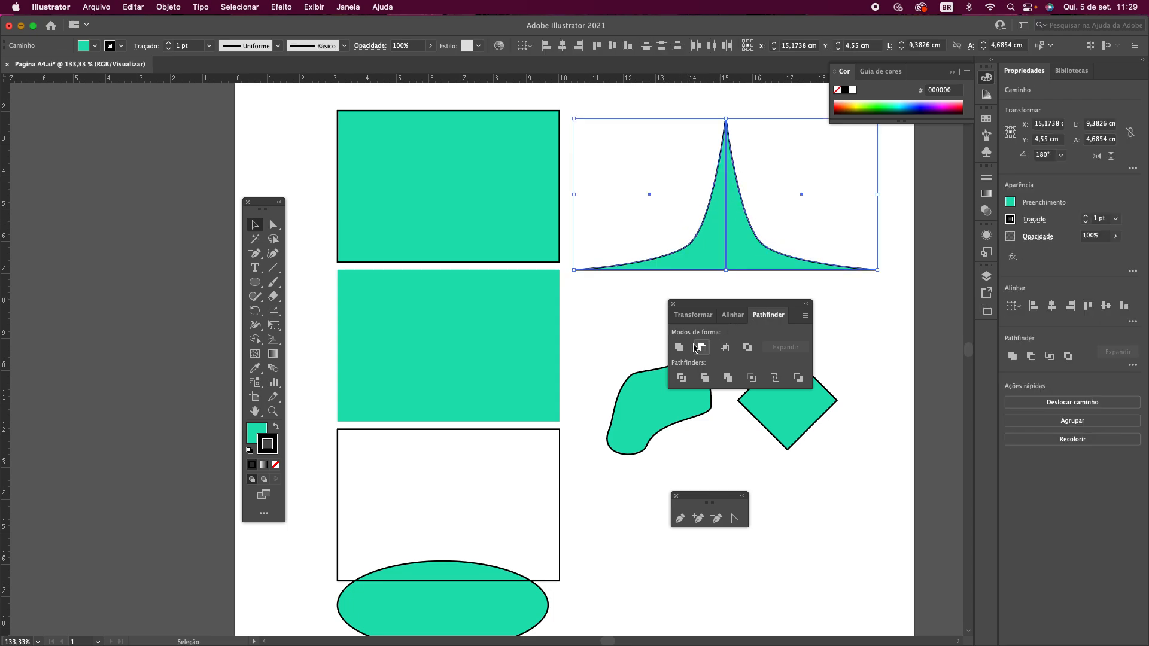
key(shift+super+g)
click(650, 204)
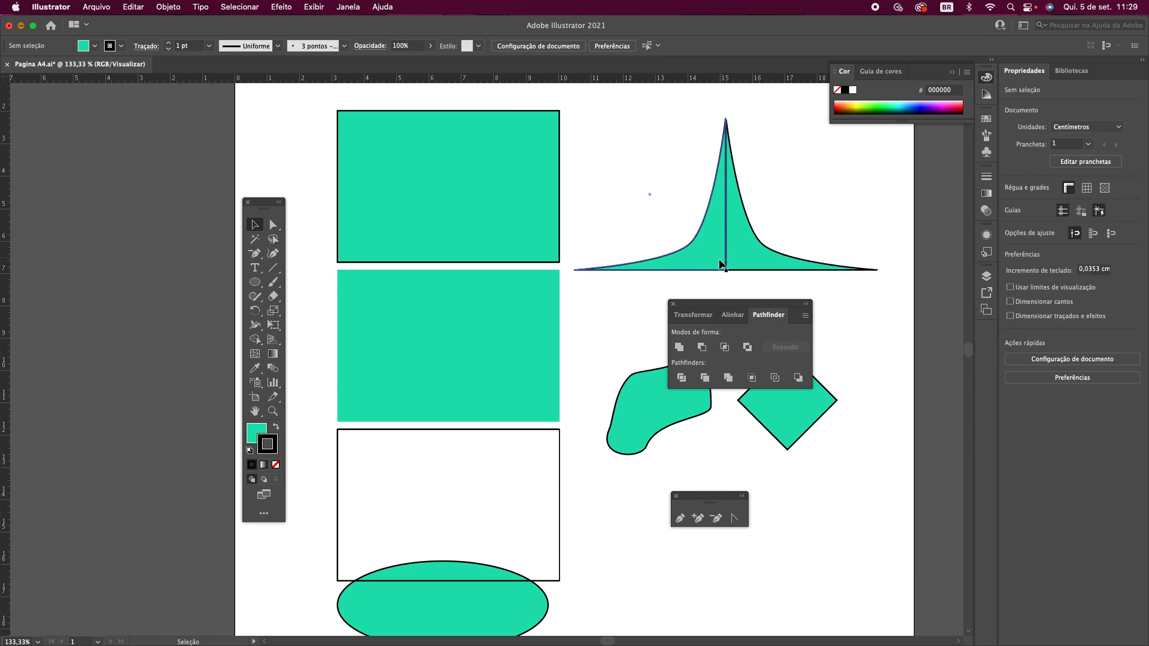
drag(721, 261, 721, 261)
click(679, 163)
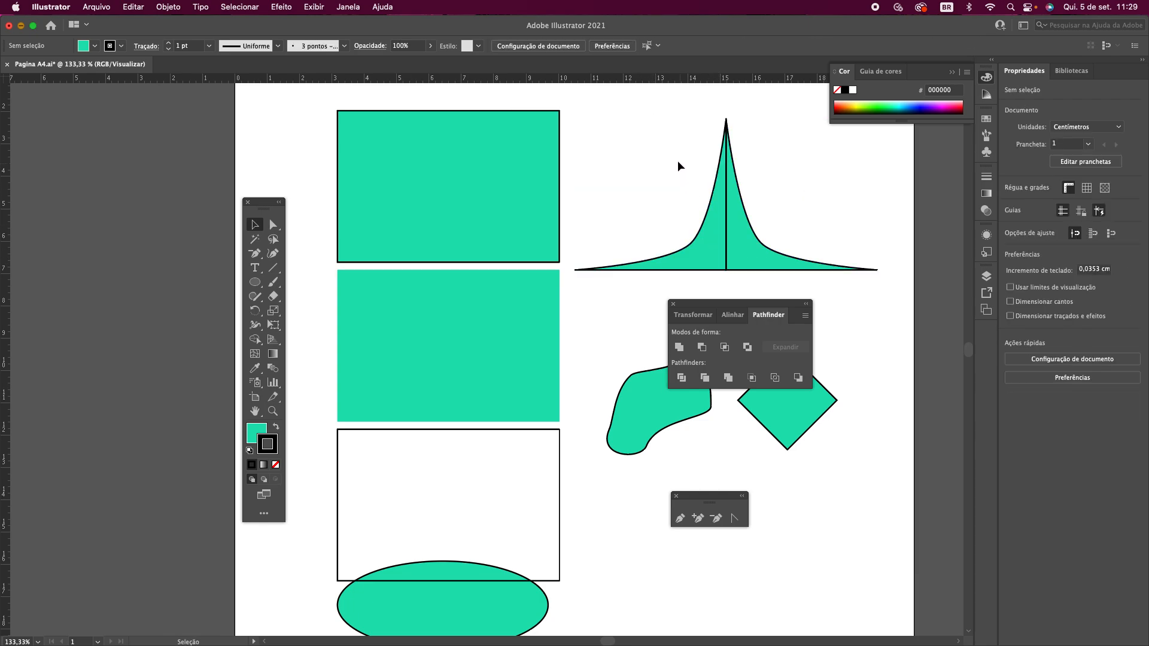
- Unite the two mirrored halves with the Pathfinder and move the resulting spire to about X 15.3, Y 4.3 cm
drag(677, 160, 763, 225)
click(679, 347)
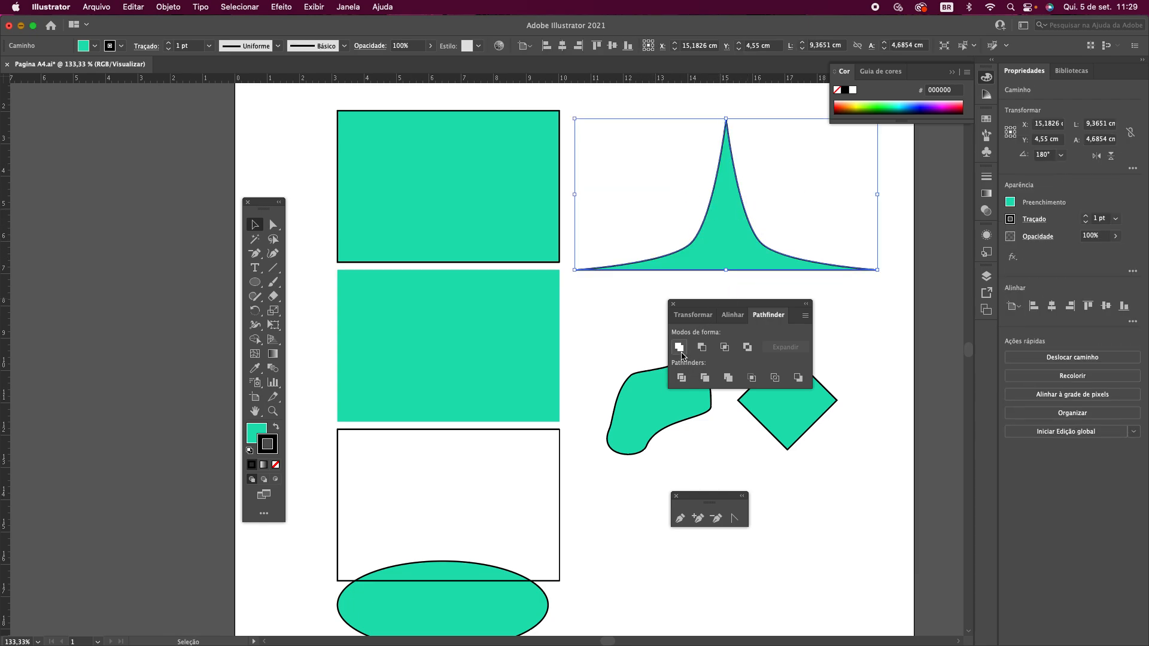
click(730, 273)
drag(718, 236, 726, 250)
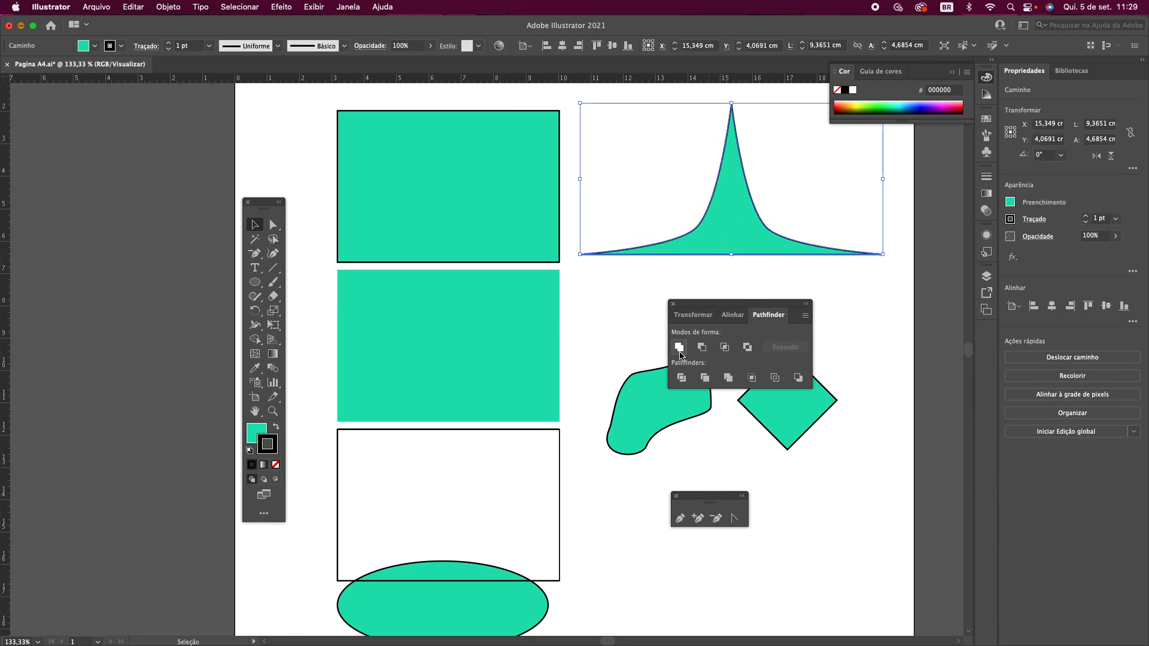
drag(710, 227, 717, 236)
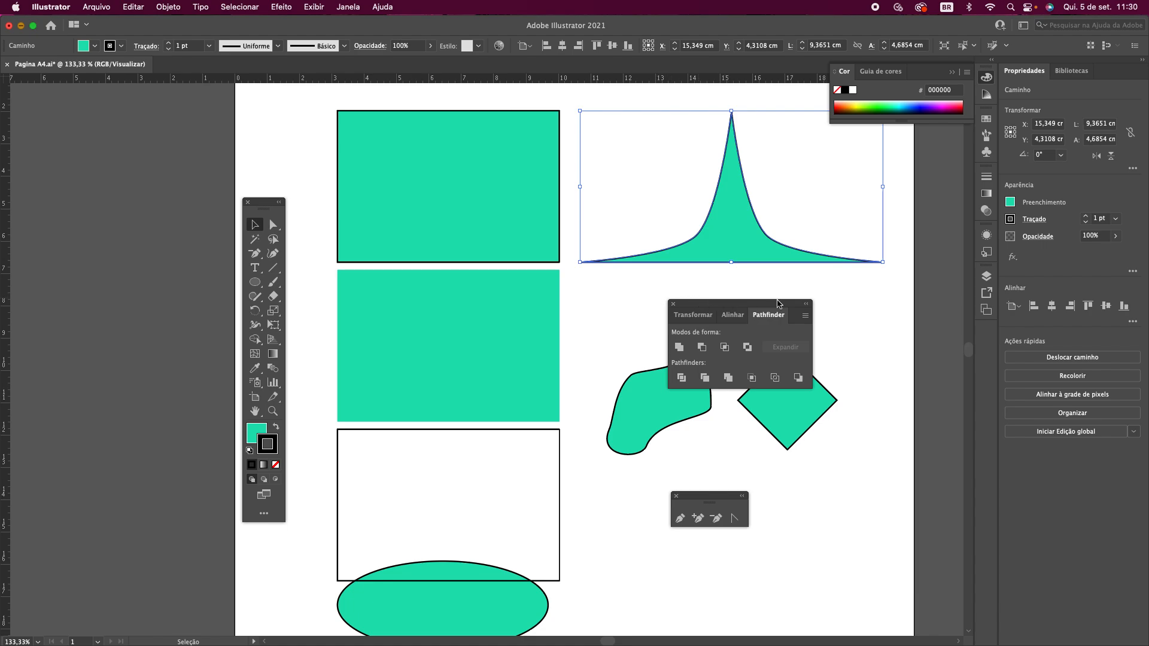
- Clear the area below the spire by moving the Pathfinder panel, the irregular blob and the diamond over to the left-hand rectangles
drag(774, 307, 554, 340)
click(695, 419)
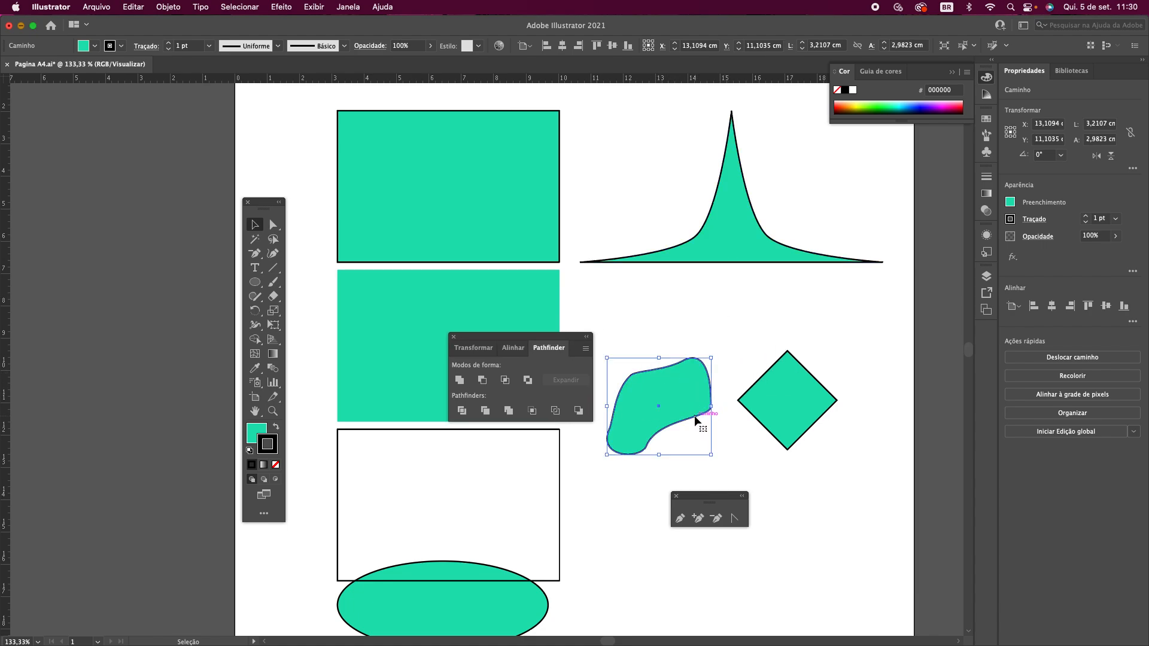
drag(672, 417, 492, 499)
drag(778, 409, 399, 316)
- Move the spire to about X 15.9, Y 5.3 cm and paste a copy below it at about X 15.8, Y 10.4 cm
drag(770, 264, 772, 298)
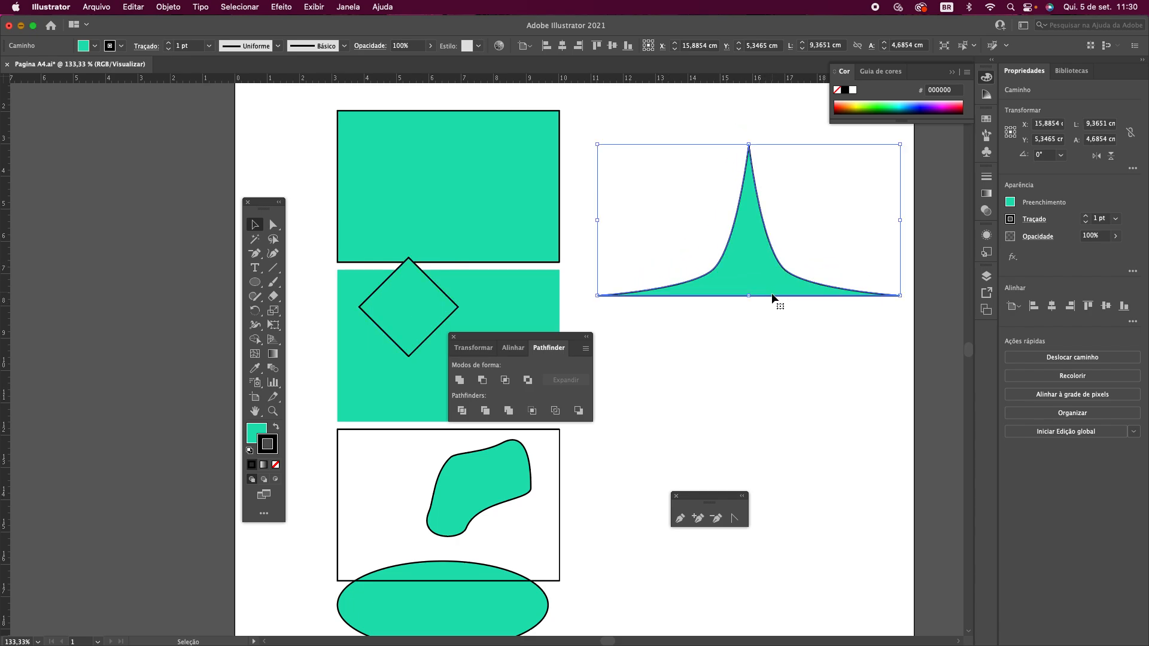
key(super+c)
key(super+v)
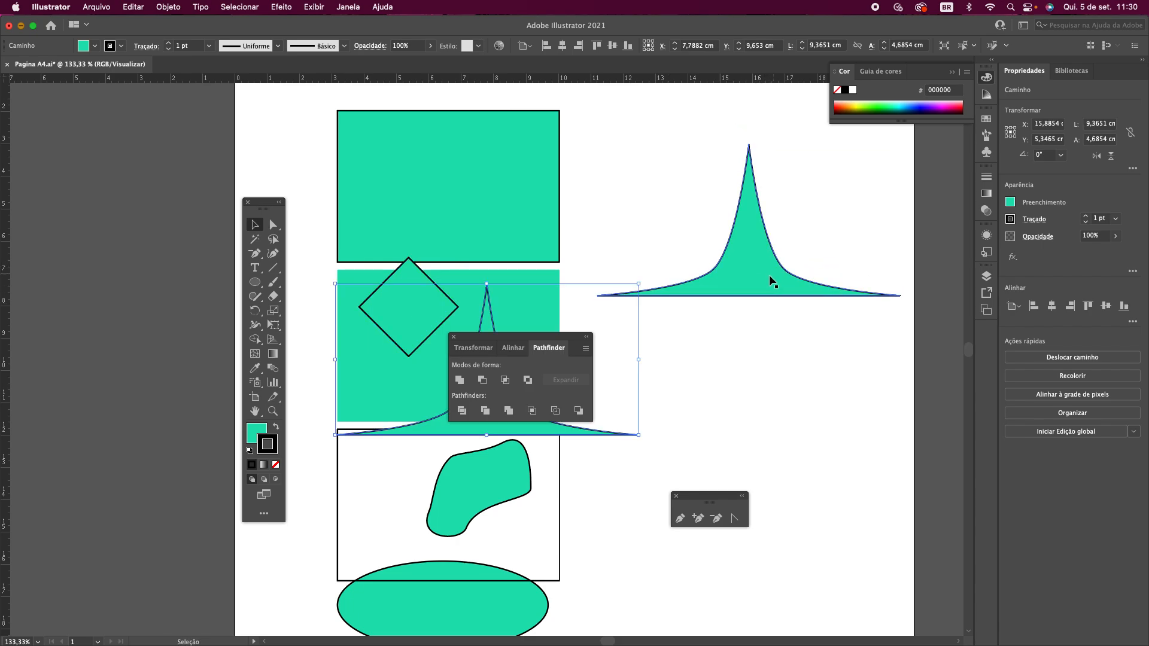
drag(493, 331, 747, 345)
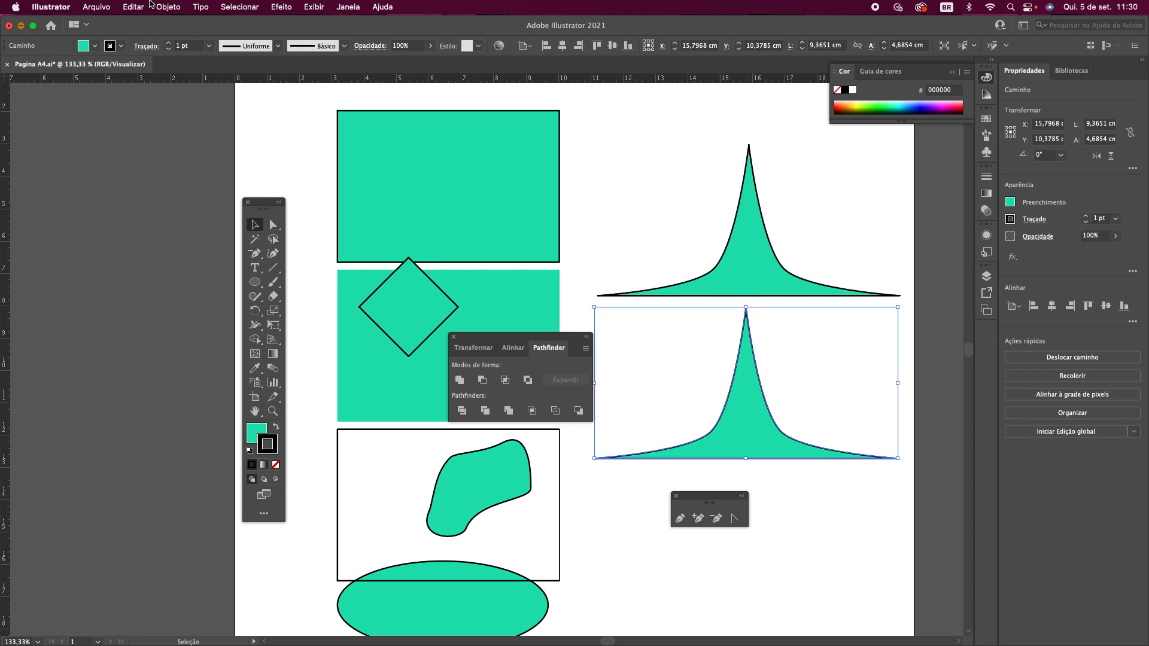
- Reflect the lower spire copy across the horizontal axis so that it points downward
click(175, 12)
click(170, 12)
click(166, 12)
mouse_move(174, 25)
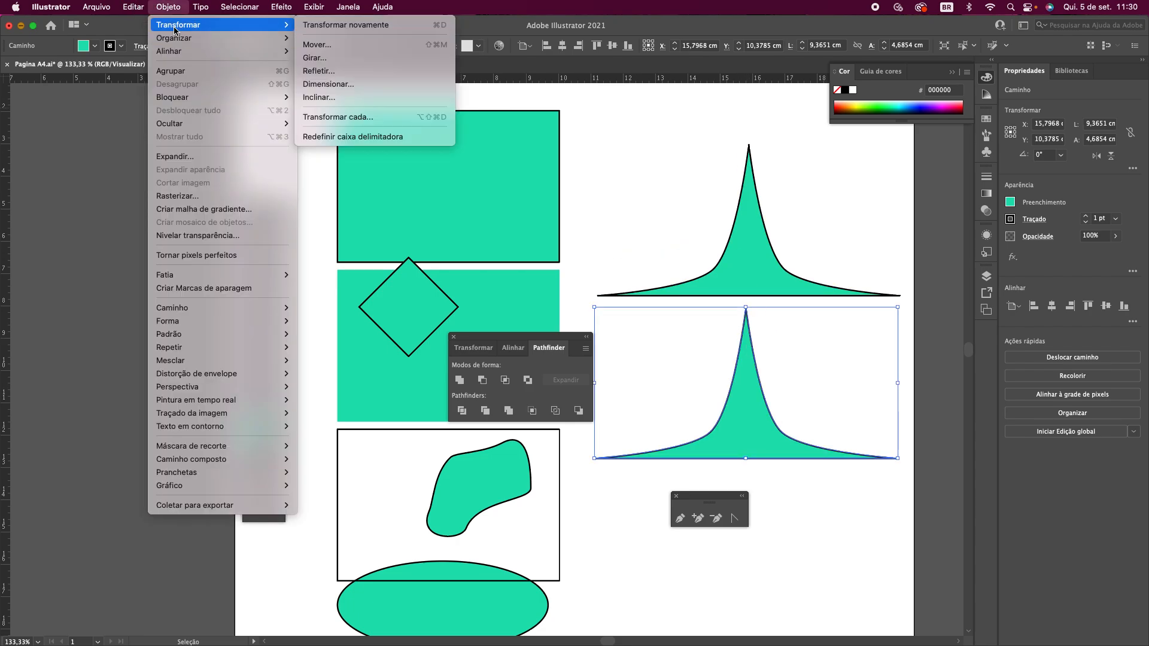
click(317, 71)
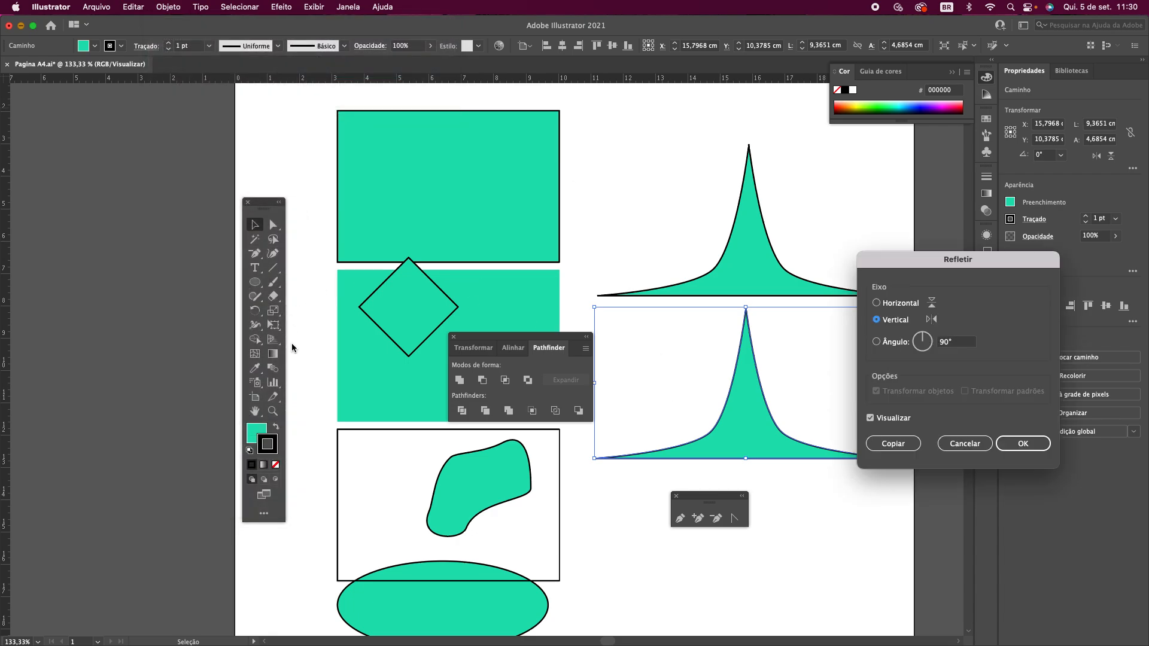
click(877, 342)
click(1022, 444)
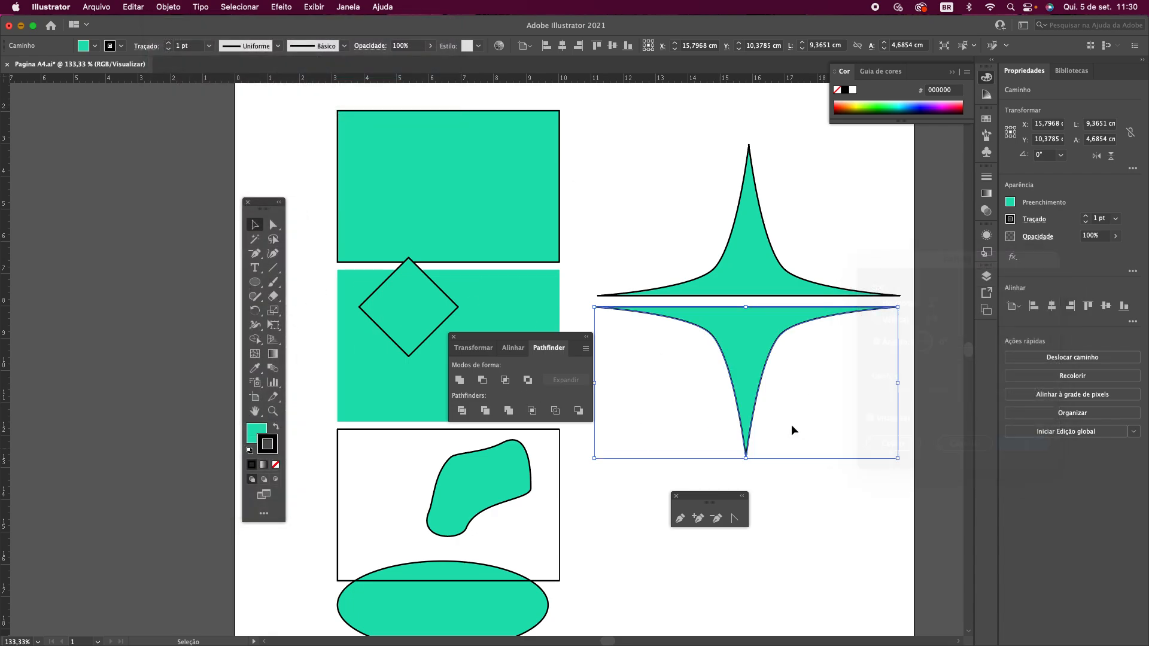
- Move the inverted spire up against the upper one so their flat bases coincide, then deselect
click(810, 394)
drag(755, 384, 760, 371)
click(822, 463)
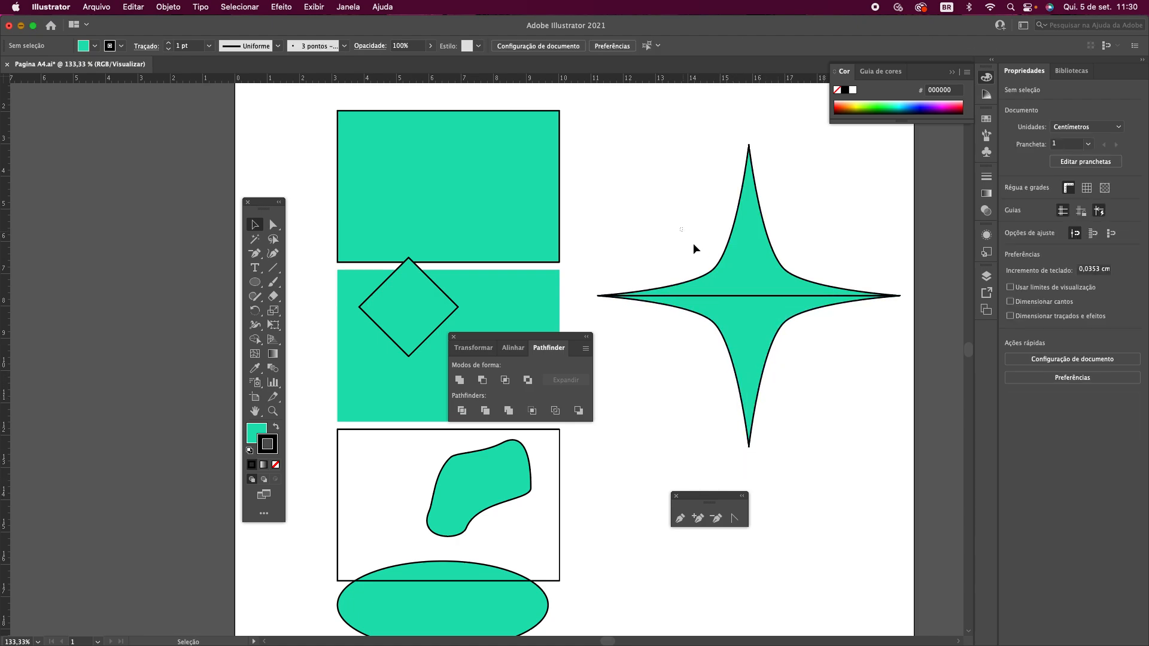
- Unite the upright and inverted spires into a single four-pointed star, then deselect it
drag(680, 228, 490, 379)
click(460, 380)
click(831, 512)
- Place a copy of the star below the original and scale it down proportionally to about 3.33 cm wide and high
drag(514, 319, 746, 392)
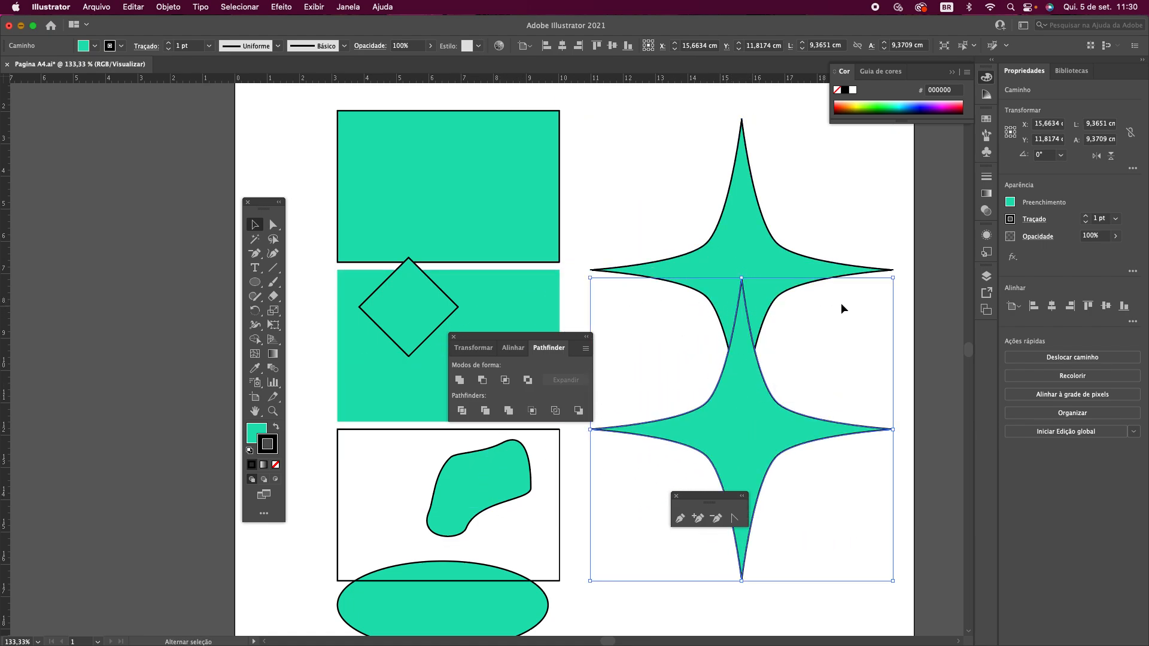
drag(893, 277, 698, 474)
click(722, 390)
click(662, 487)
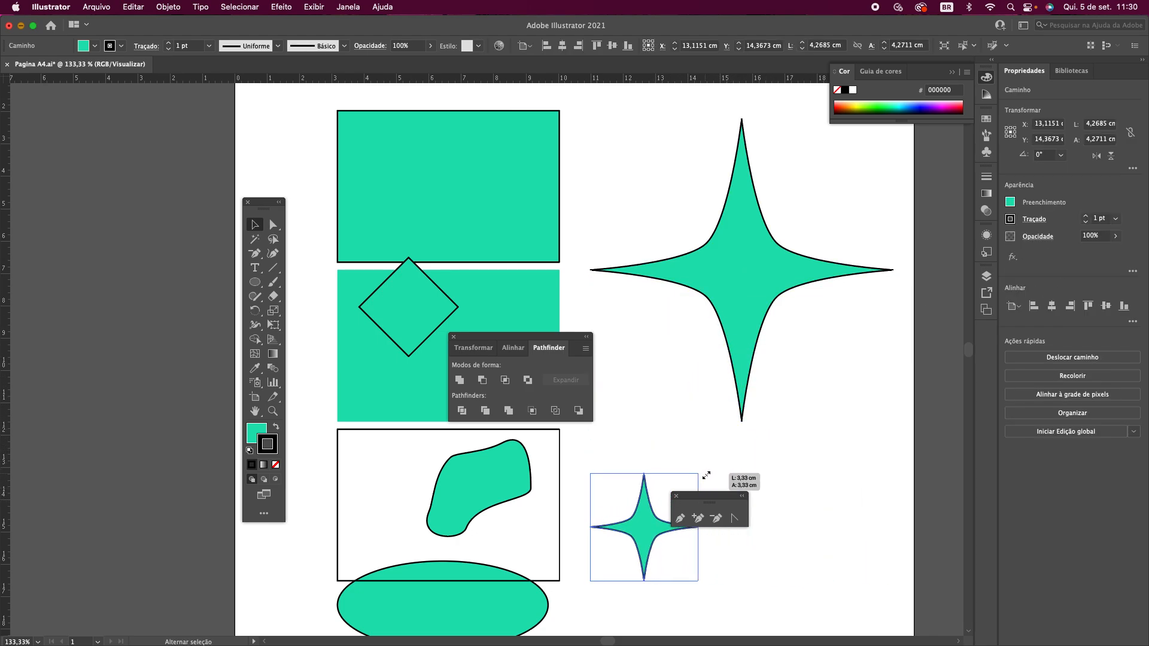
- Centre the small star on the large one and subtract it with Minus Front to cut a star-shaped hole
drag(647, 521, 743, 274)
click(784, 487)
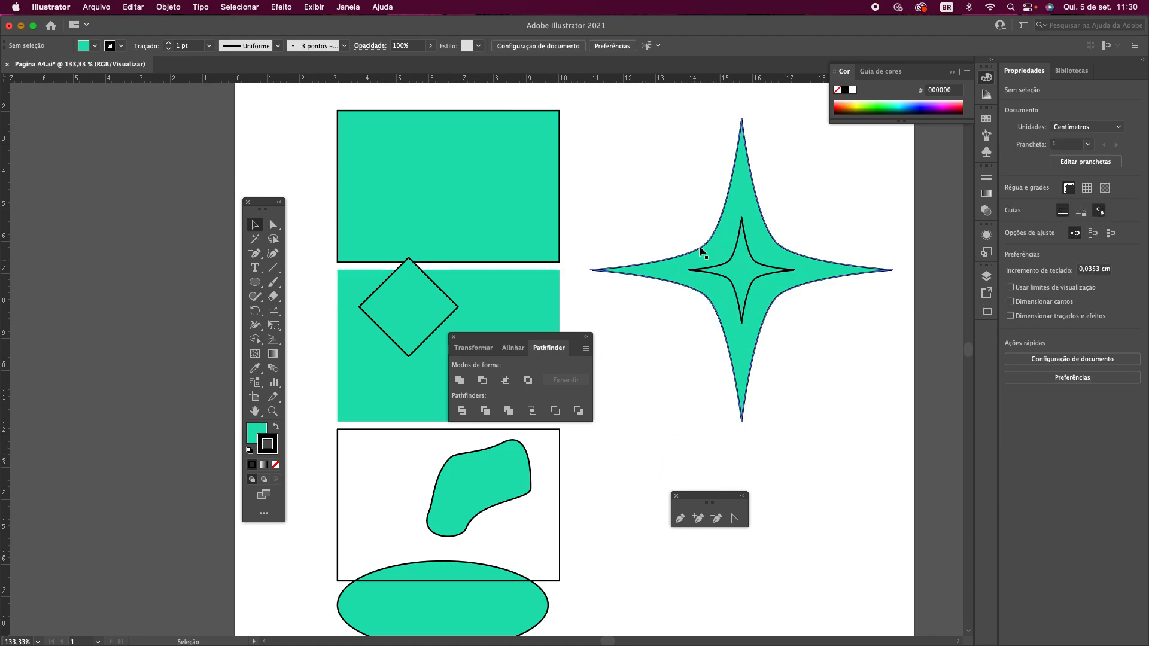
drag(789, 328, 615, 341)
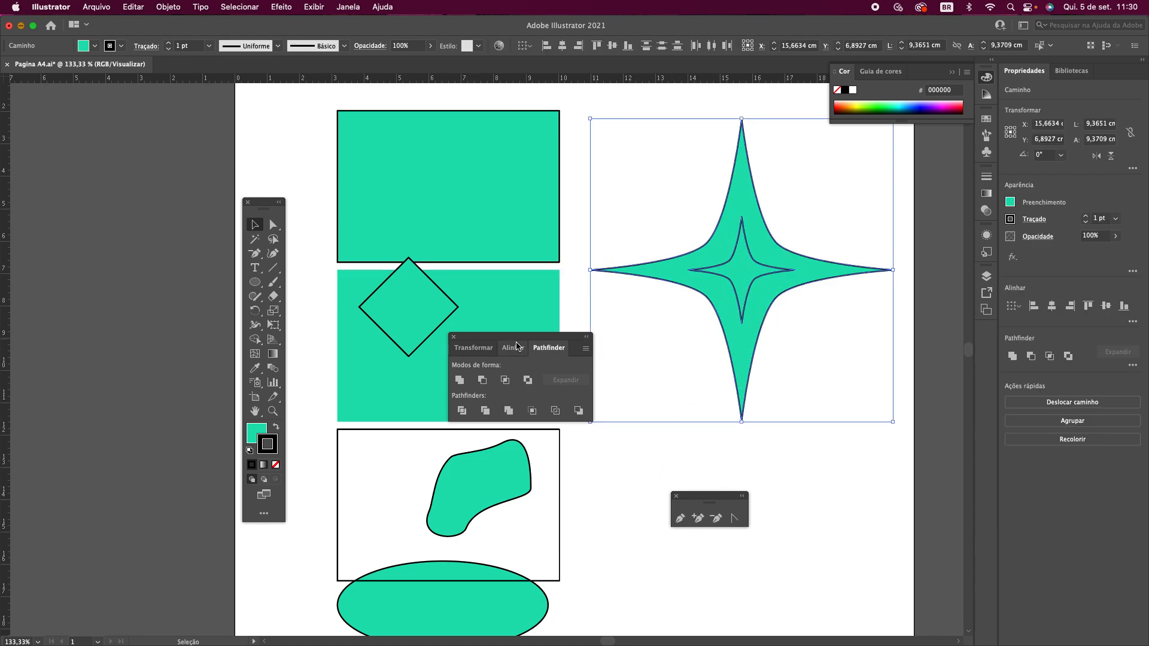
drag(512, 343, 518, 306)
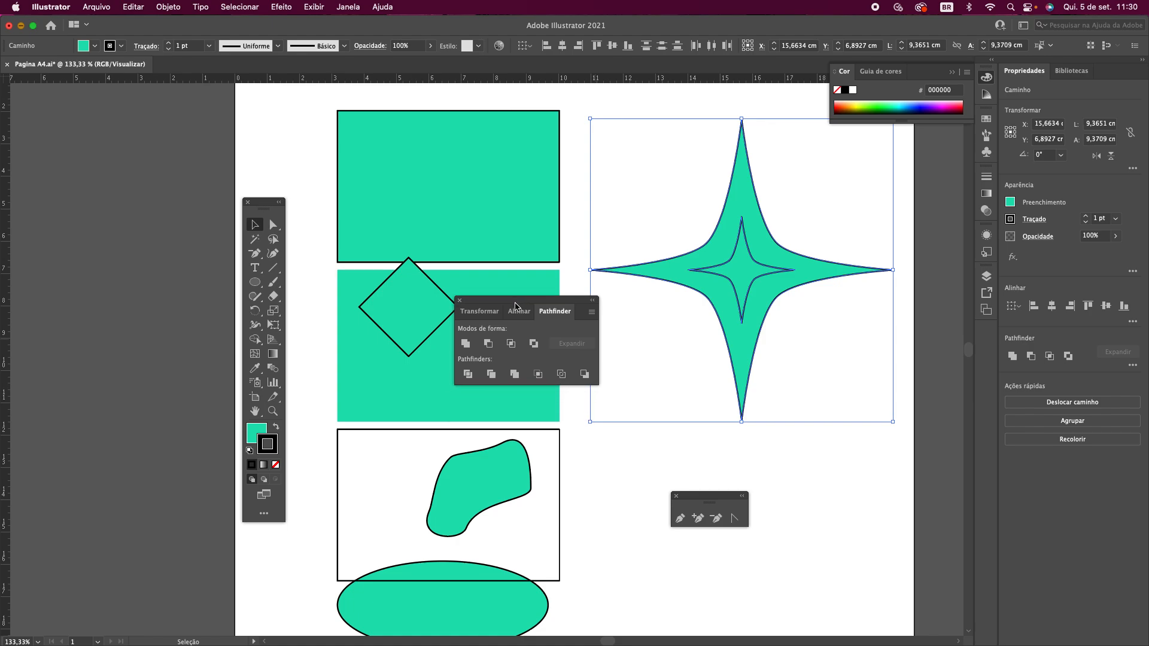
click(488, 344)
click(781, 475)
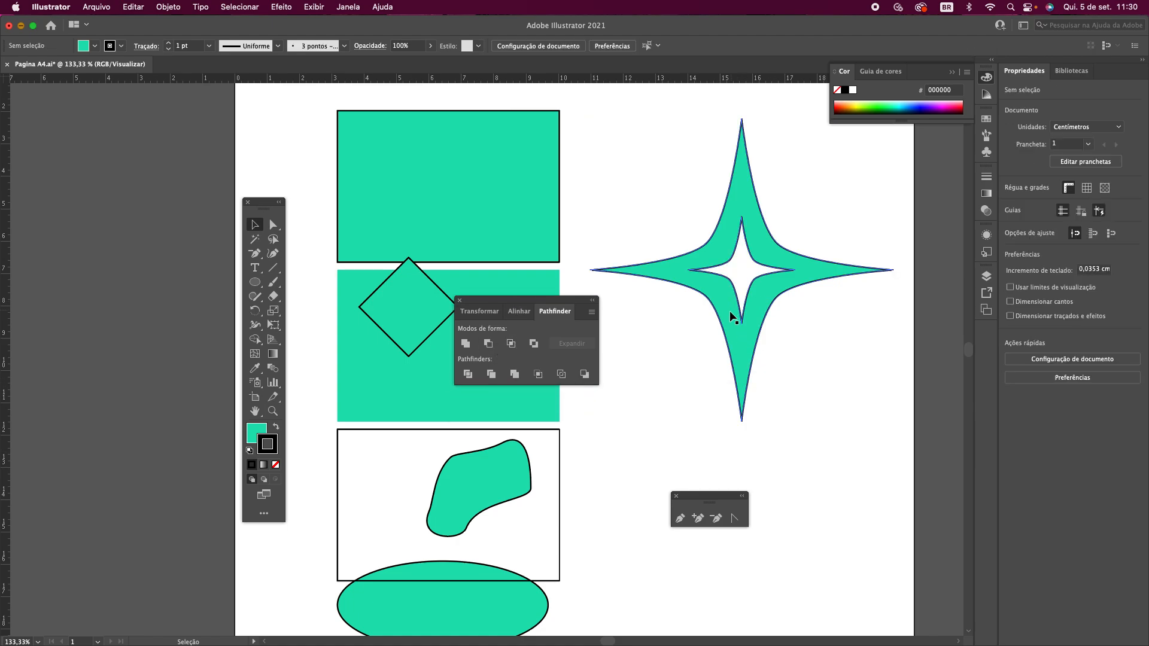
- Move the hollow star up to about Y 6.65 cm and set its fill colour to green 63DD22
mouse_move(729, 314)
mouse_down()
mouse_move(556, 271)
mouse_move(520, 400)
mouse_move(519, 506)
mouse_move(676, 533)
mouse_move(526, 506)
mouse_move(712, 307)
mouse_up()
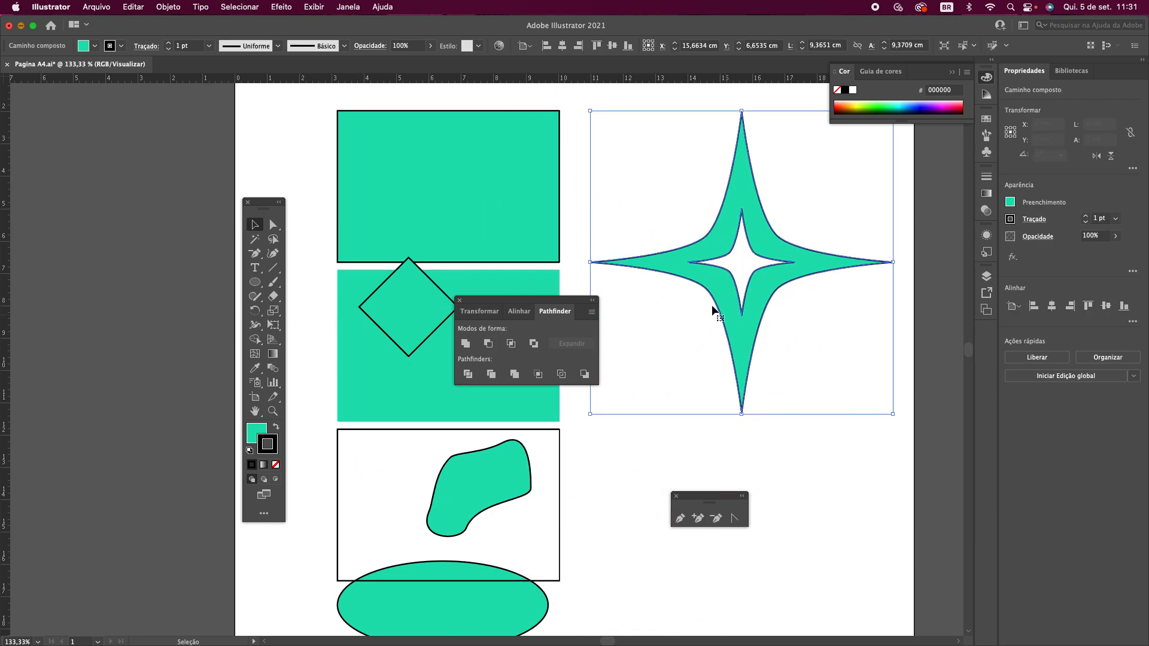
double_click(257, 432)
click(682, 438)
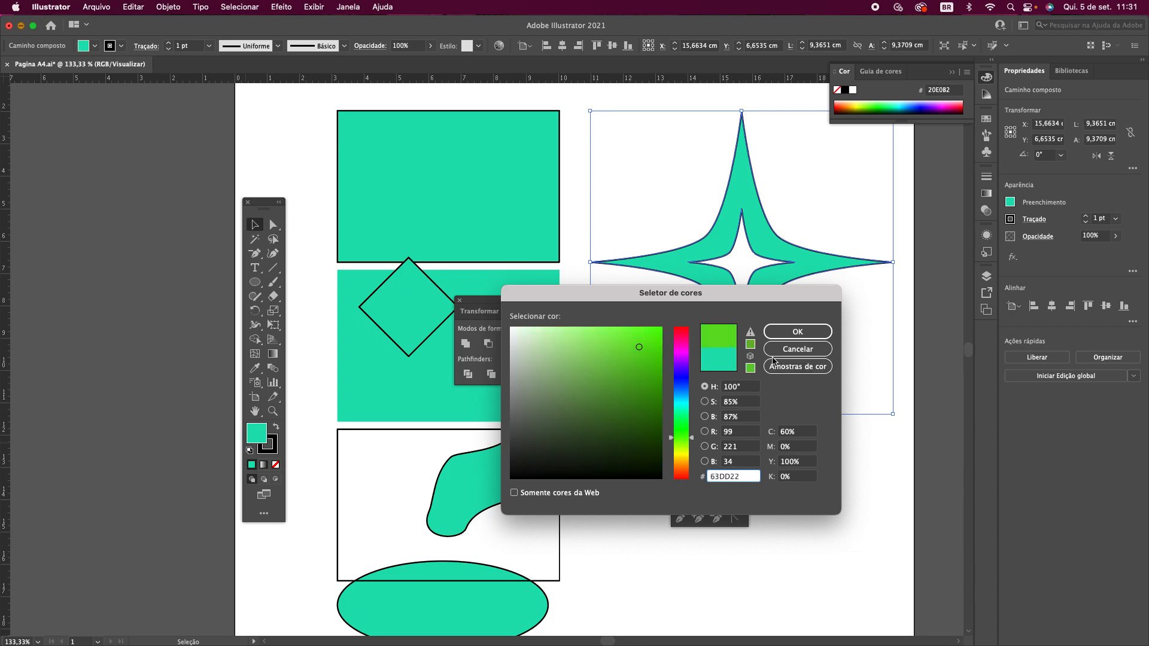
click(797, 332)
click(787, 444)
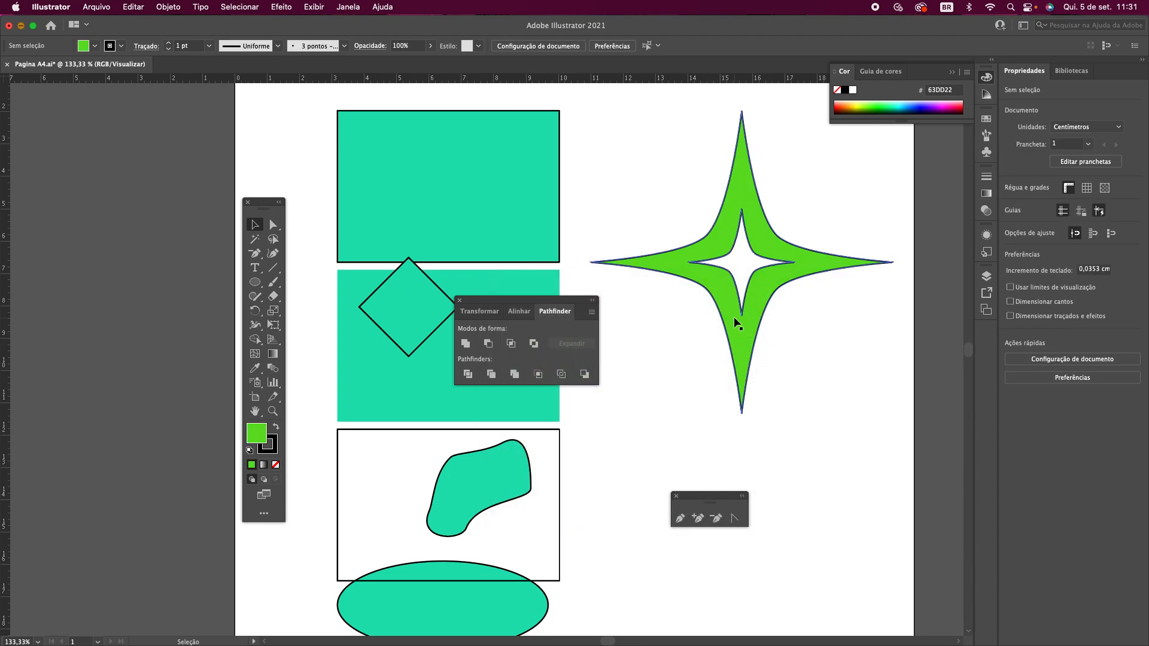
- Move the green star to about X 13, Y 5.6 cm and place a pasted copy tip to tip below it at about Y 14.85 cm
drag(737, 325, 648, 286)
key(a)
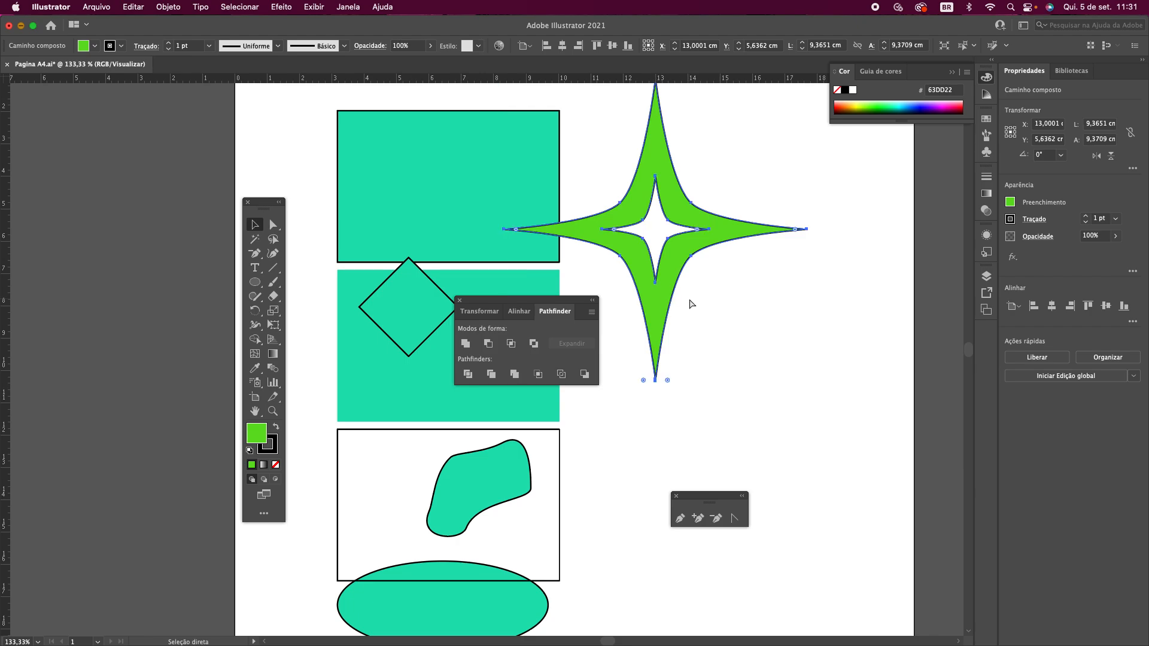
key(v)
key(ctrl+v)
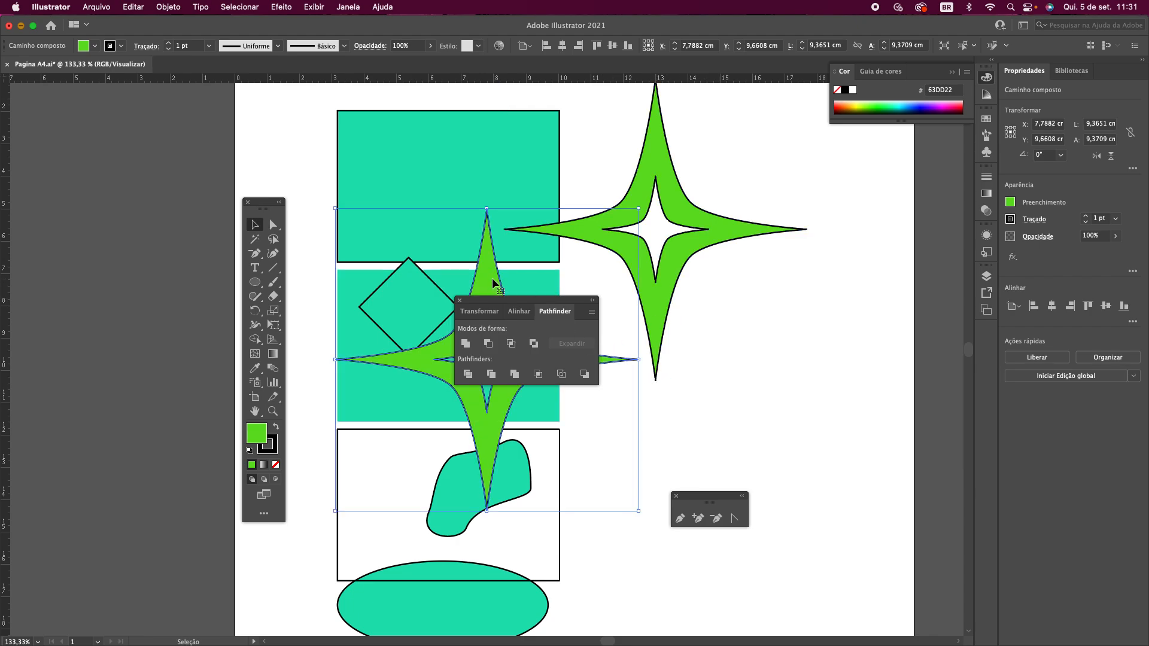
drag(493, 277, 661, 445)
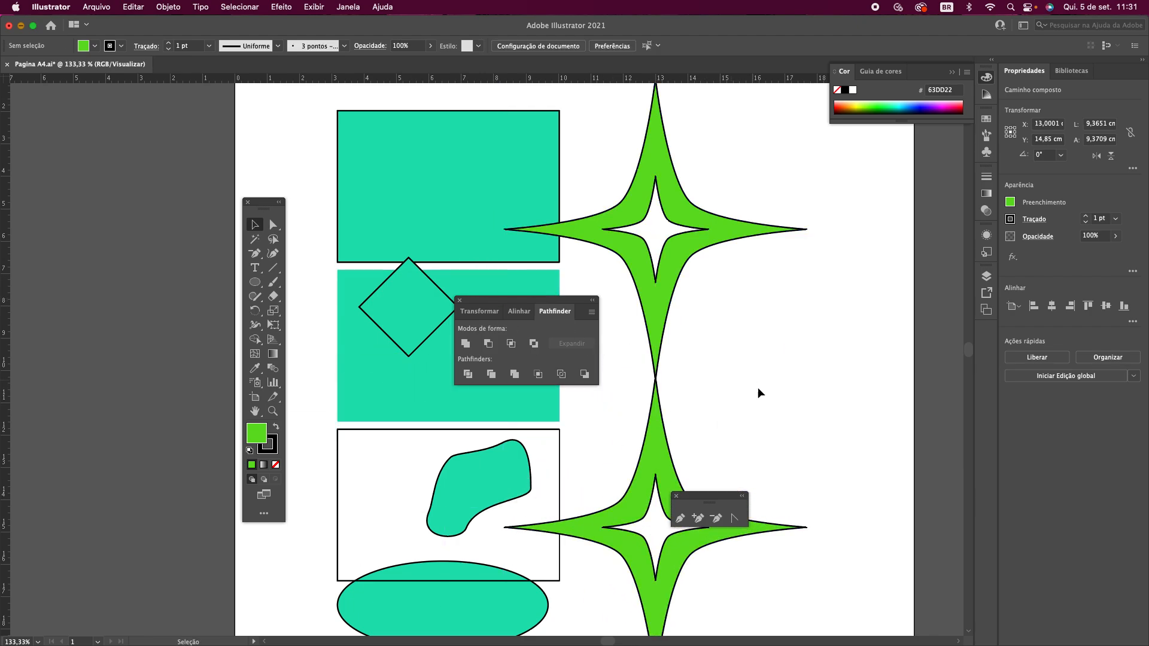
click(758, 393)
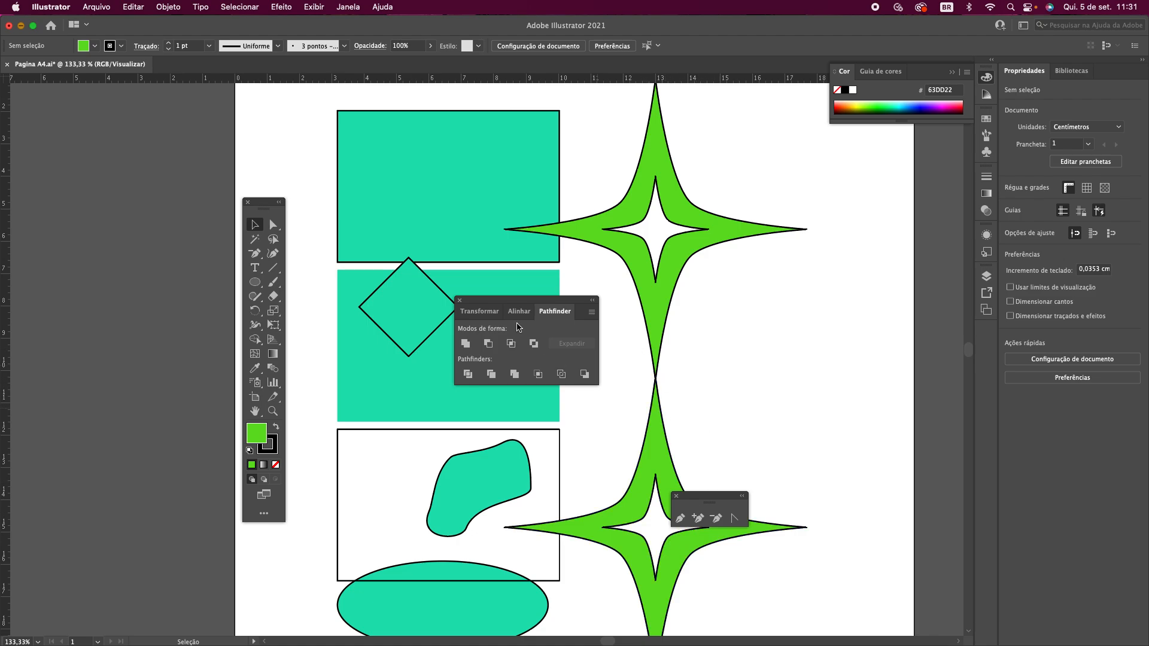
- Move the diamond off the second rectangle to the empty area beside the green stars, at about X 16.8, Y 8.8 cm
drag(422, 314, 764, 342)
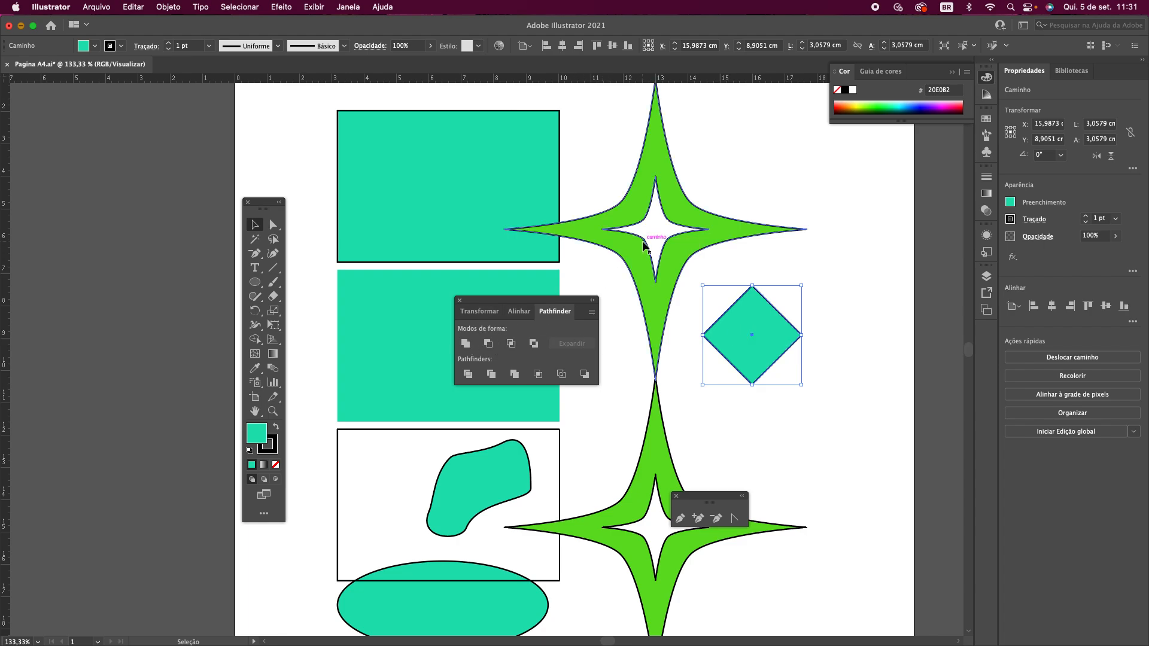
drag(749, 318, 766, 328)
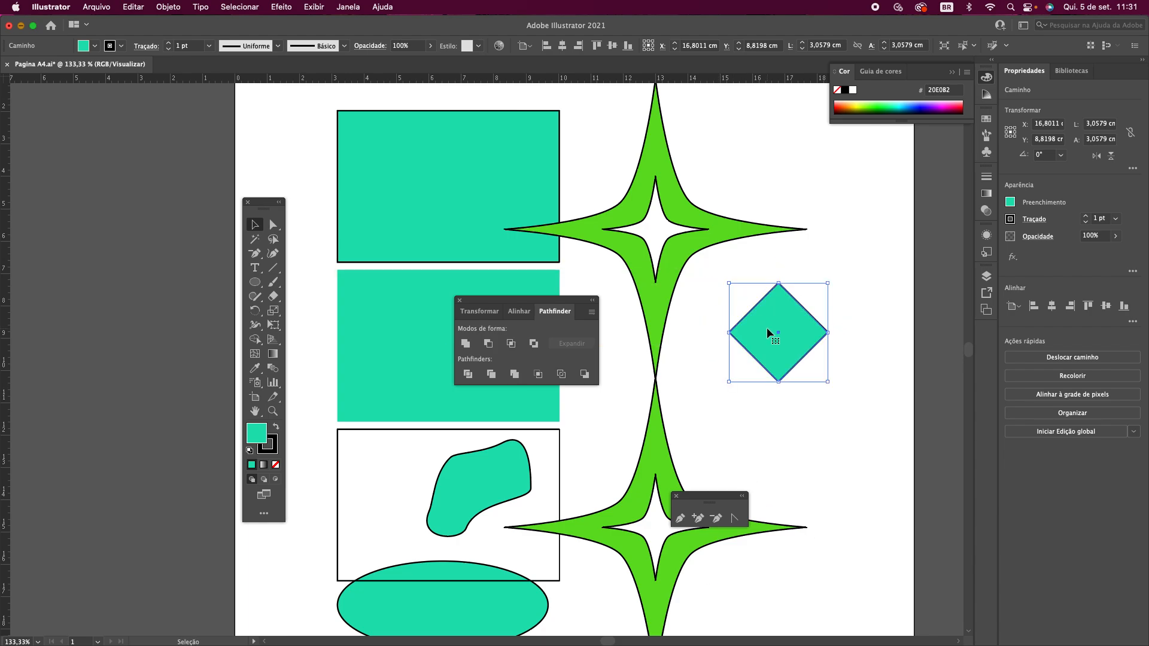